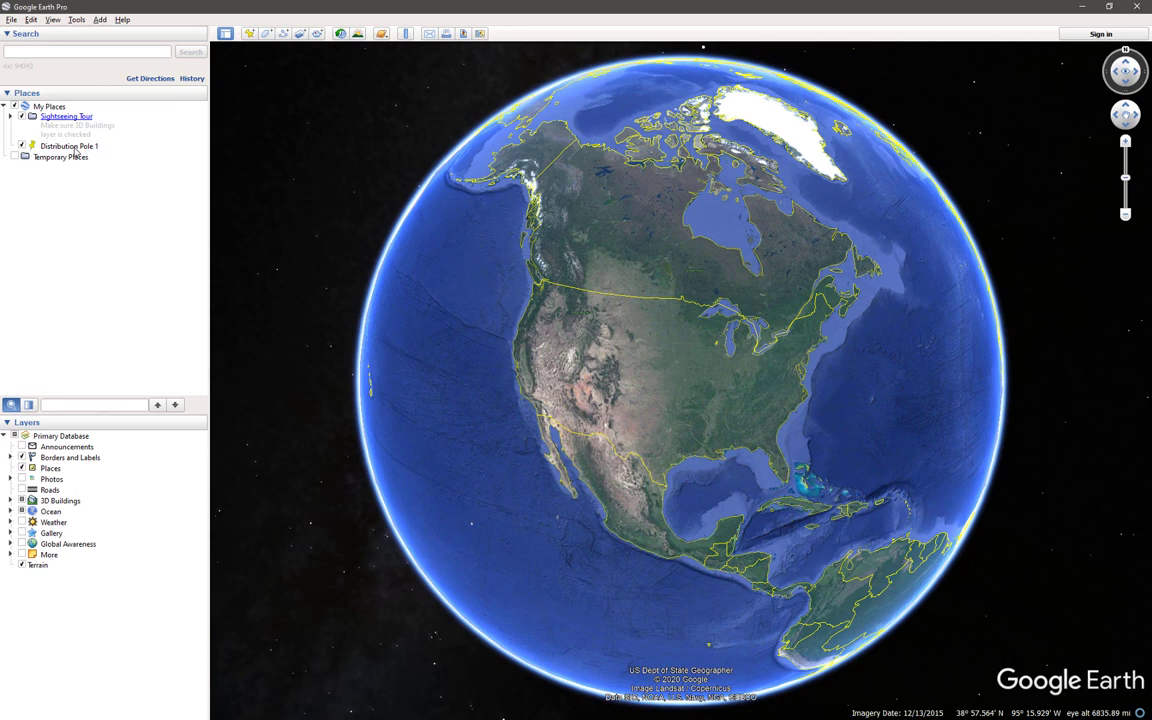
Step: Fly to Distribution Pole 1 and enter Street View on the road, facing the wooden pole
double_click(75, 147)
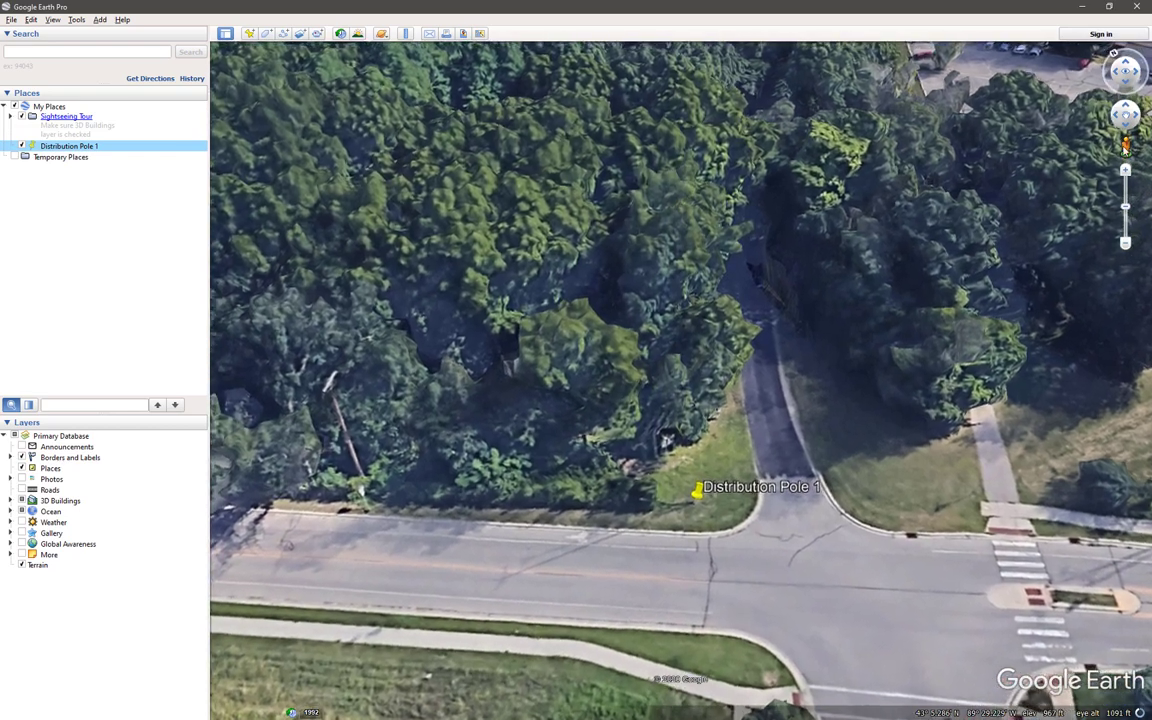
left_click_drag(1125, 145, 540, 570)
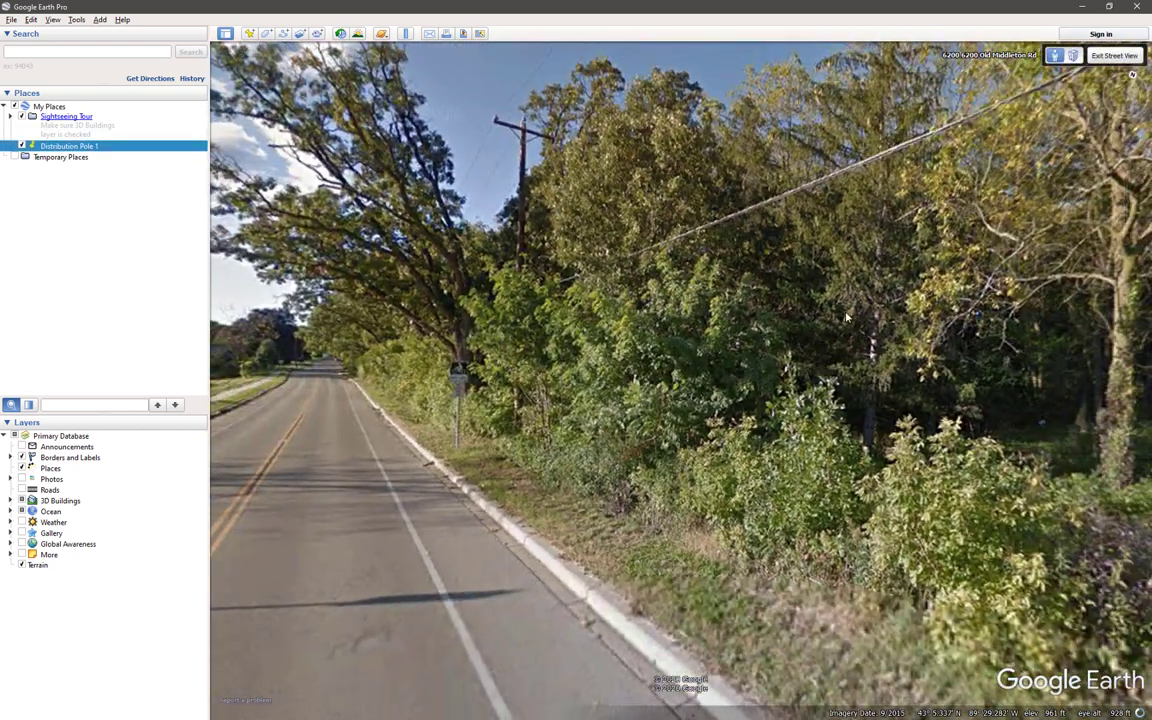
left_click_drag(846, 318, 611, 408)
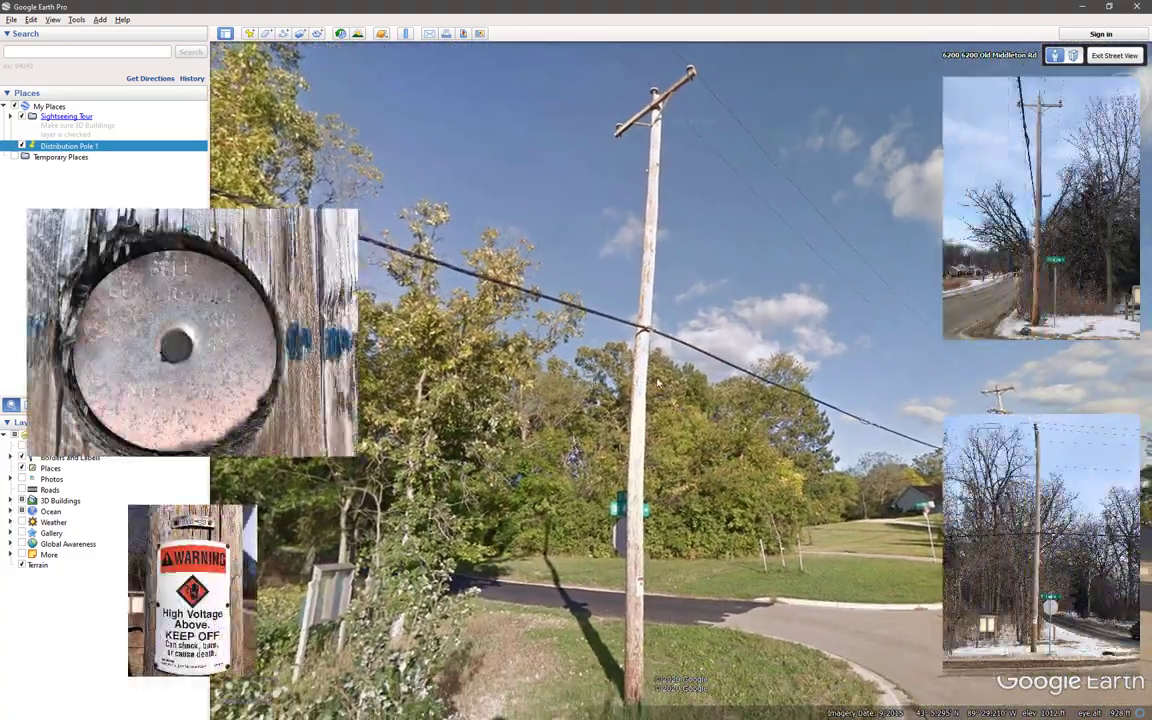
left_click_drag(825, 332, 688, 381)
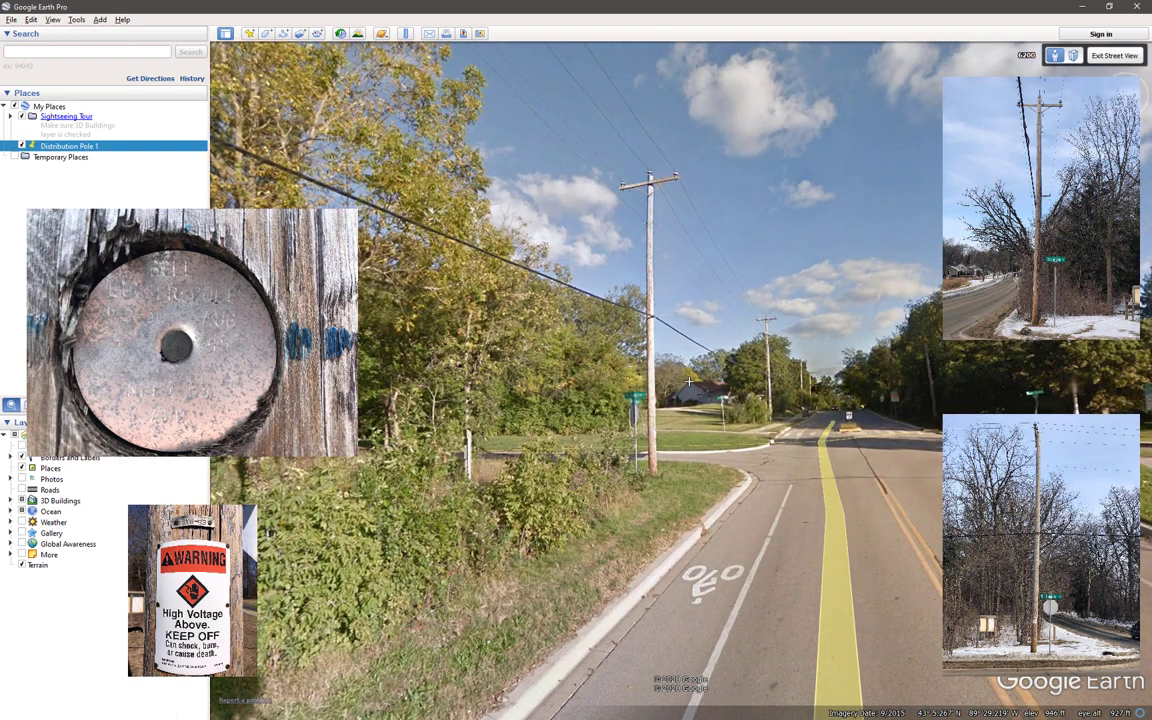
left_click(824, 484)
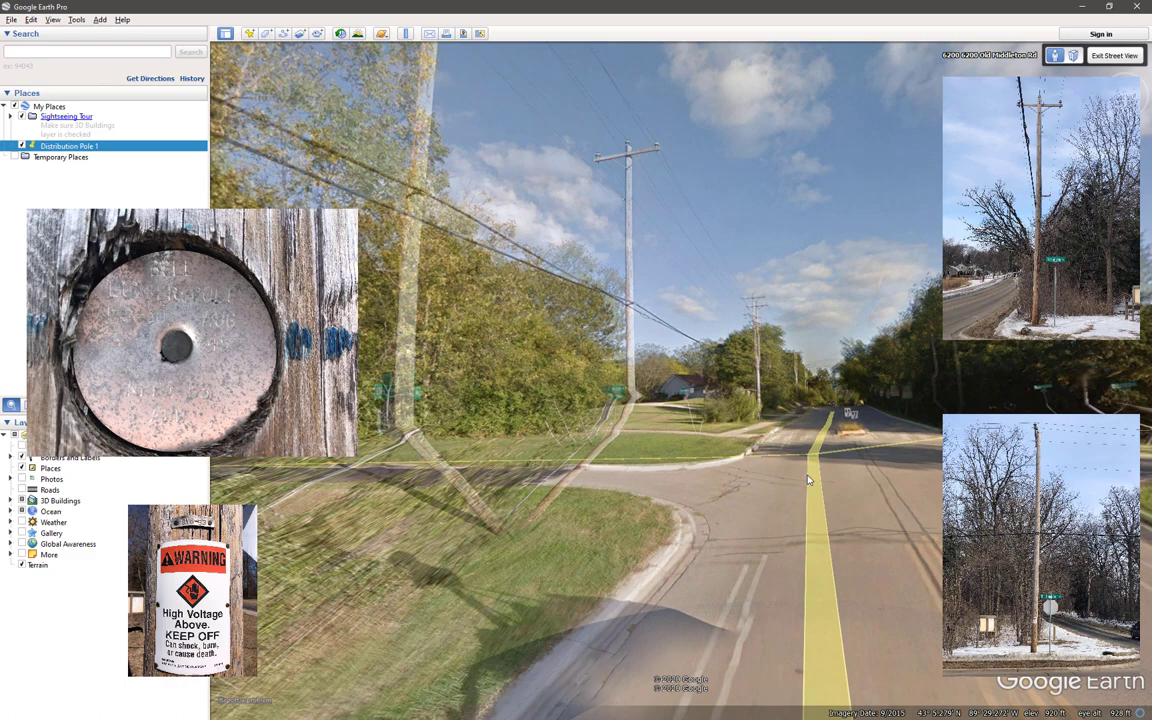
Step: Step forward along the road in Street View to stand close to the utility pole
left_click(743, 572)
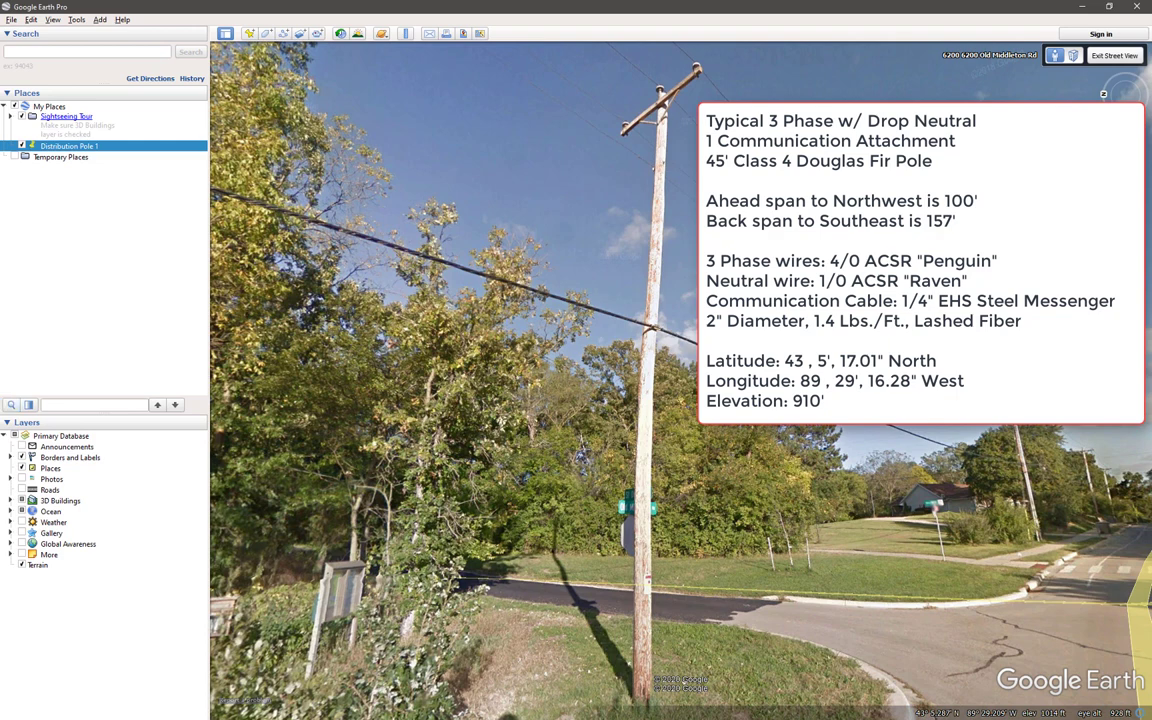
right_click(113, 148)
left_click(174, 310)
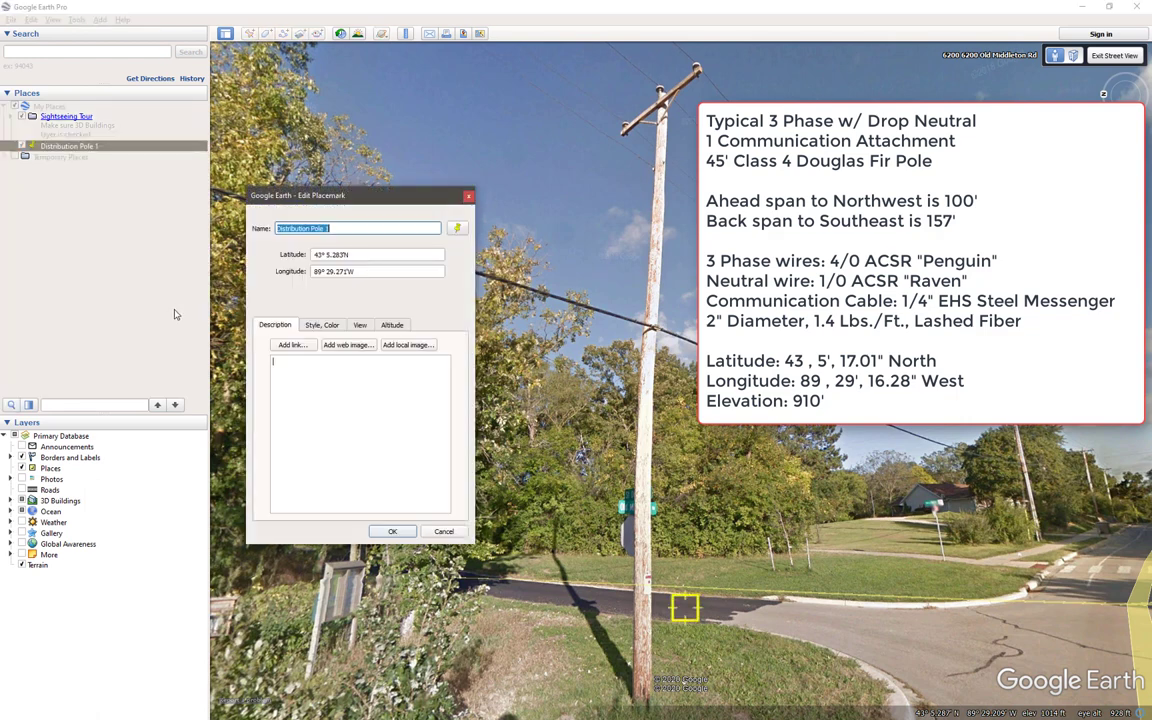
left_click(346, 254)
left_click_drag(346, 254, 312, 254)
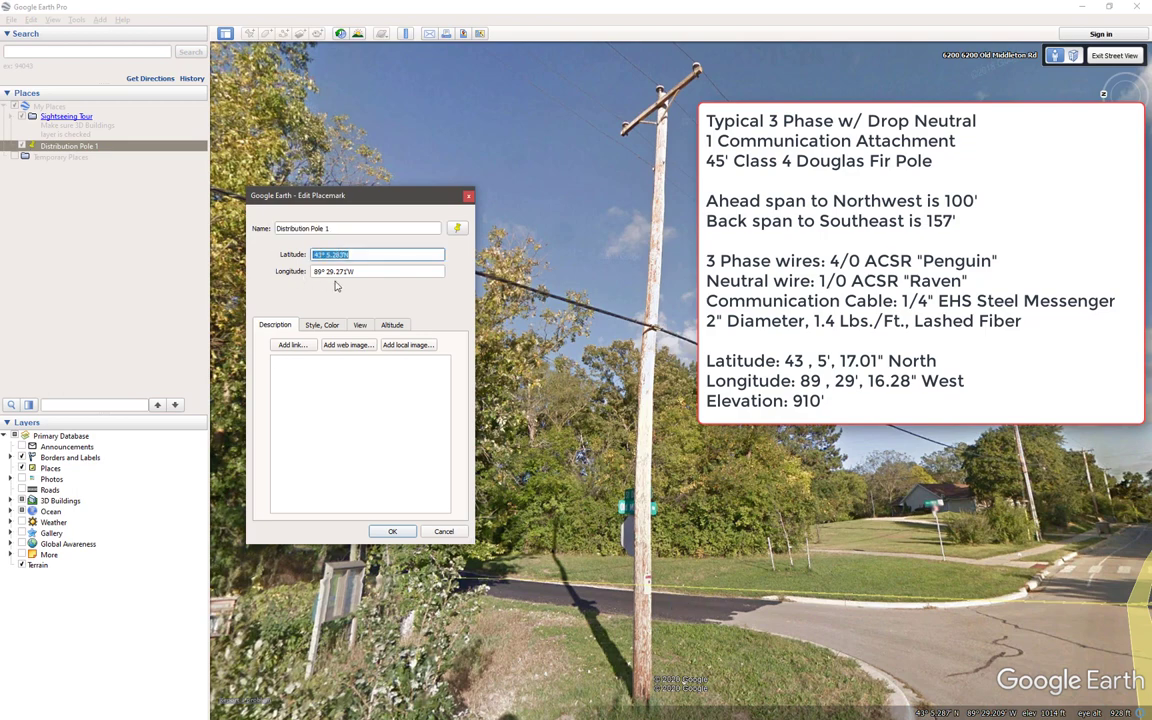
left_click(378, 270)
key("ctrl+a")
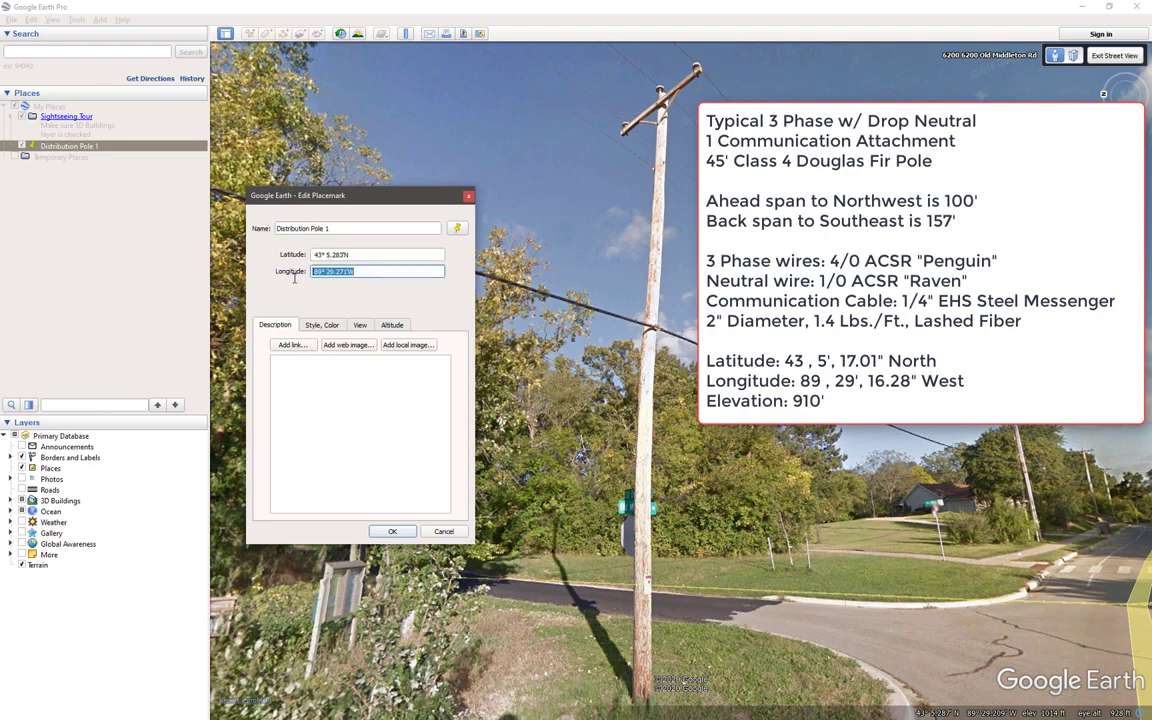
left_click(431, 534)
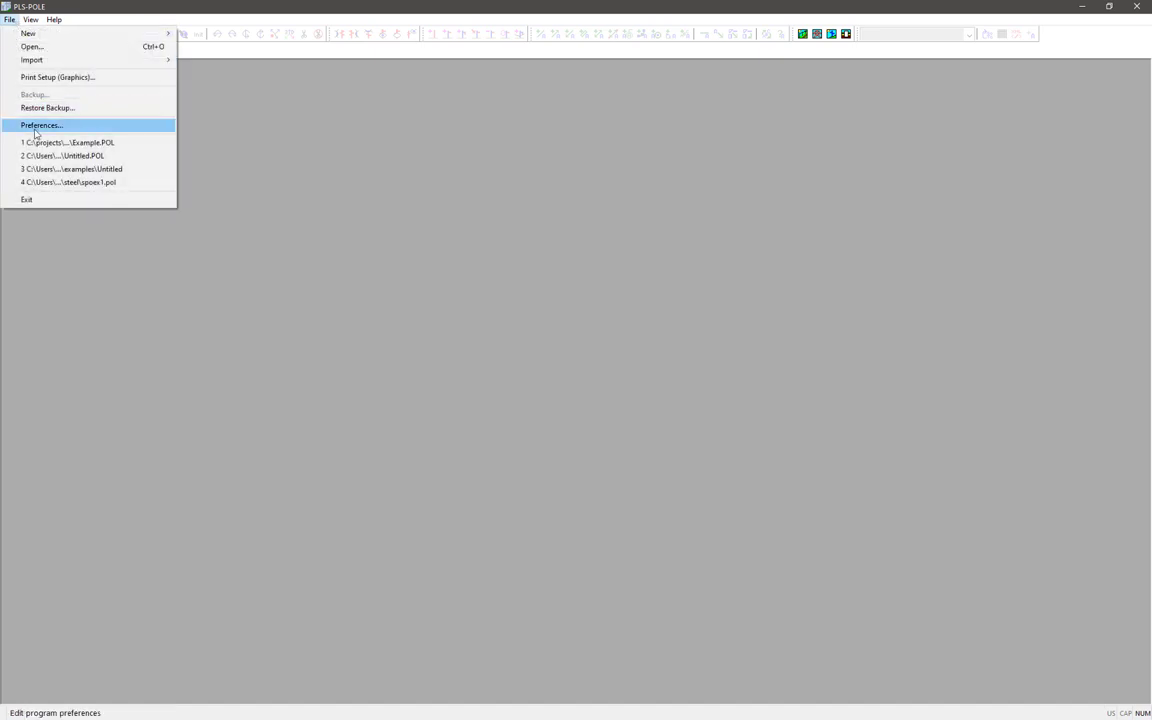
Step: Set the default Wood Pole Library to dl-ansi_2017.wpp, downloaded from PLS
left_click(36, 121)
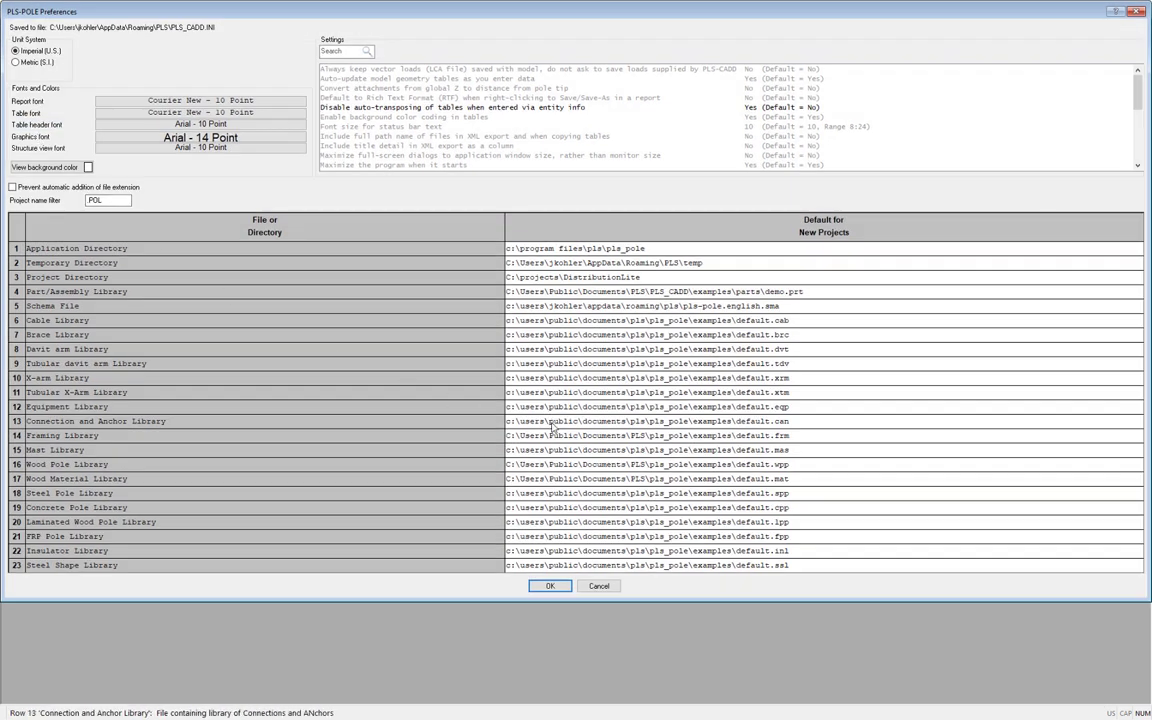
double_click(512, 465)
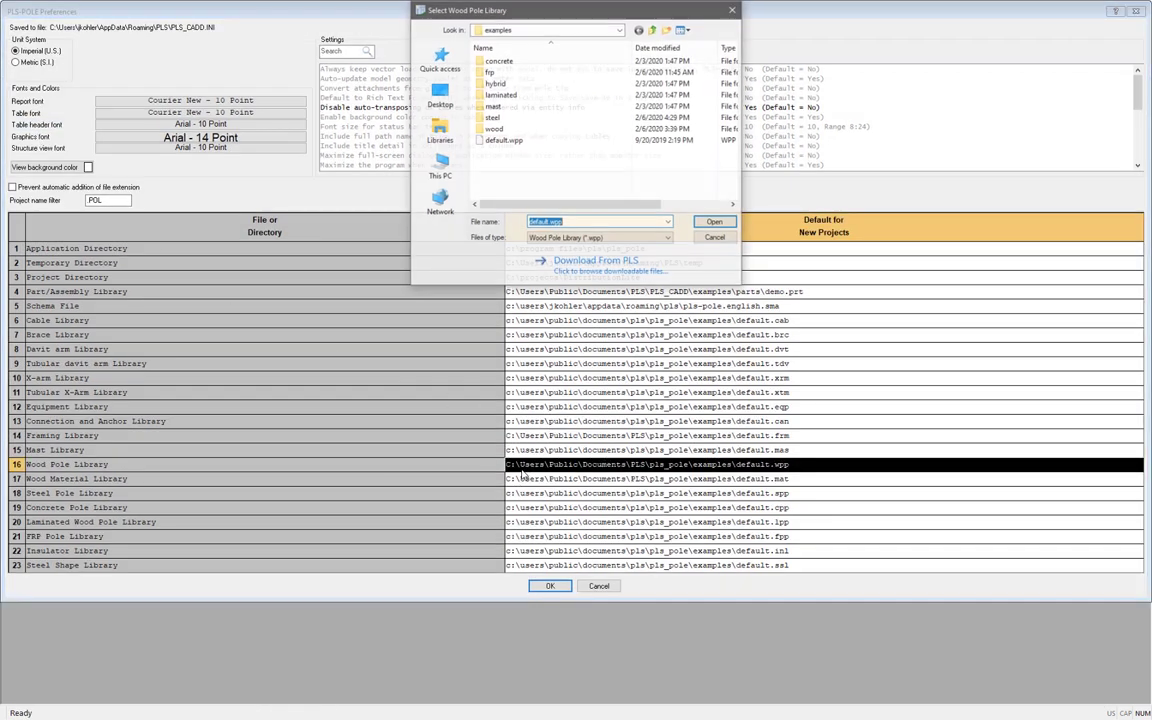
left_click(590, 262)
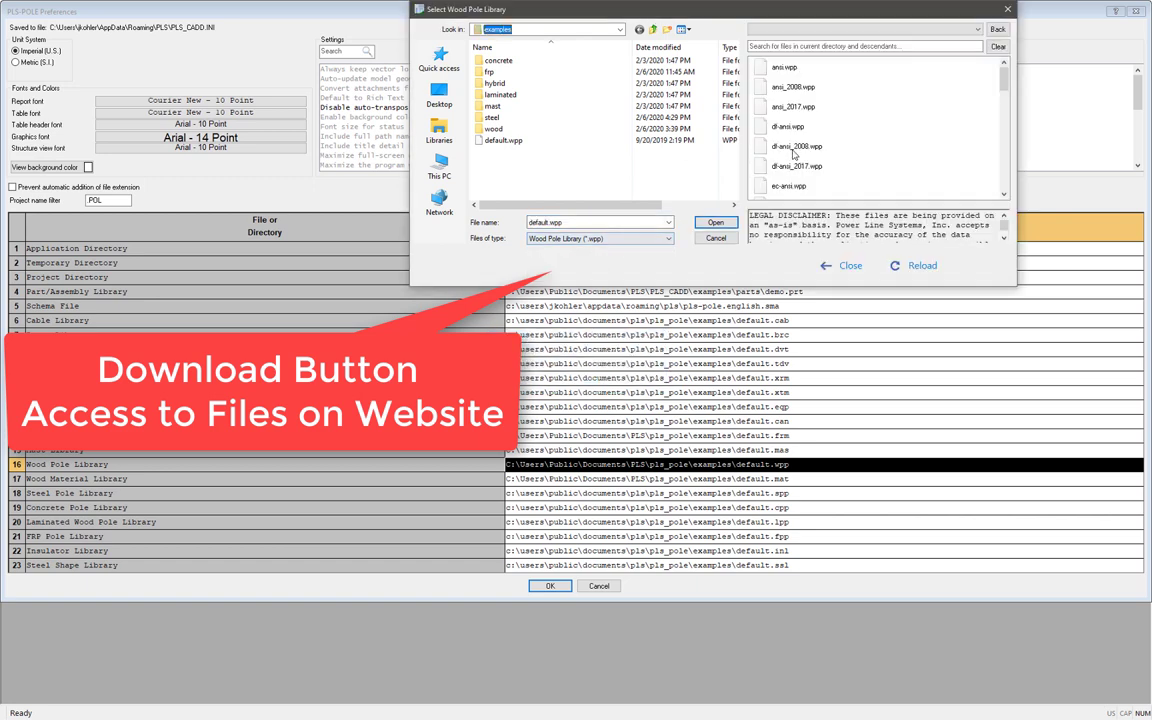
left_click(792, 166)
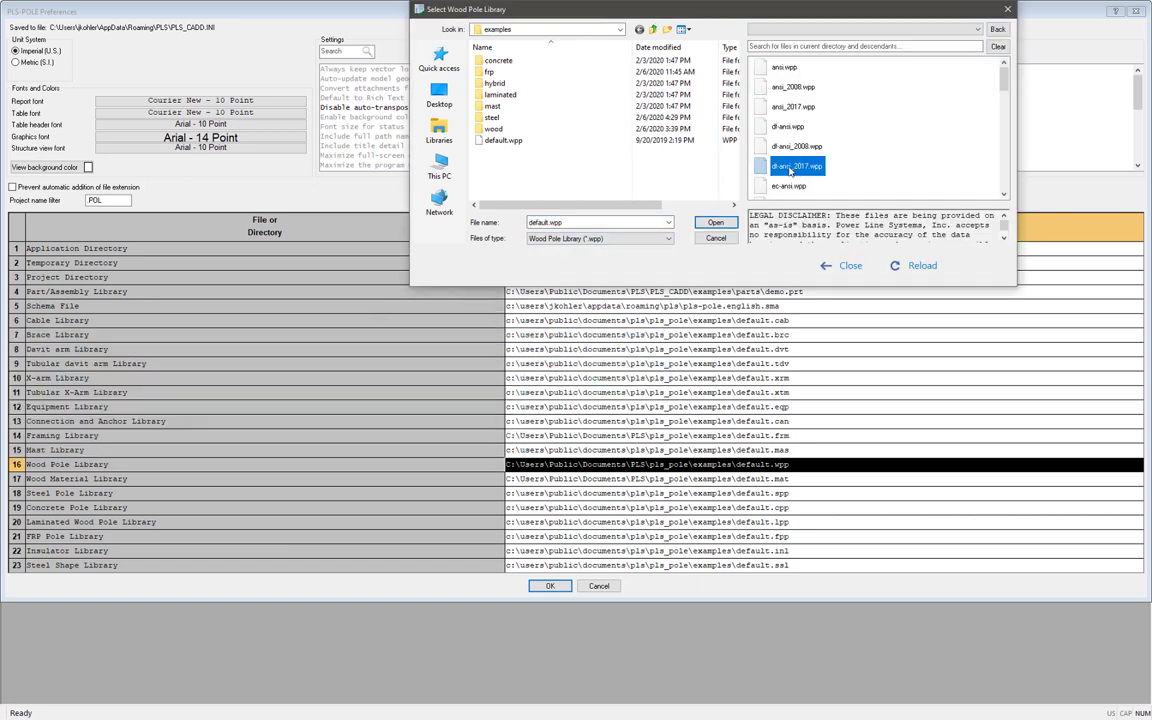
double_click(790, 170)
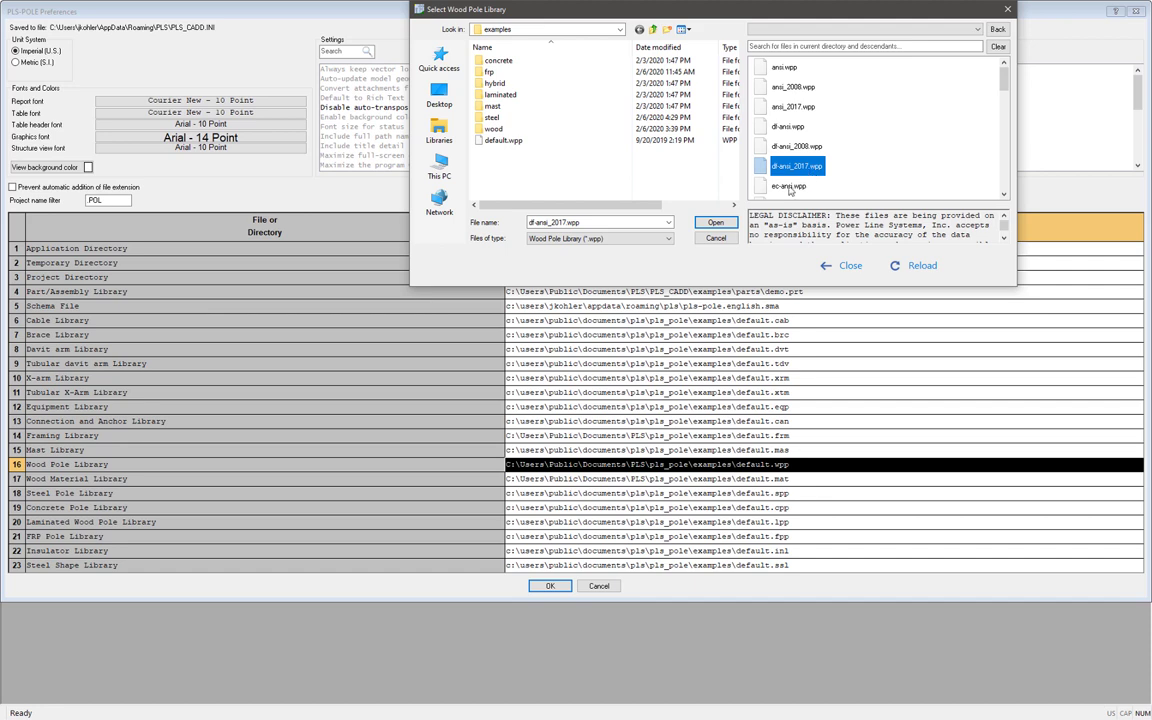
left_click(714, 225)
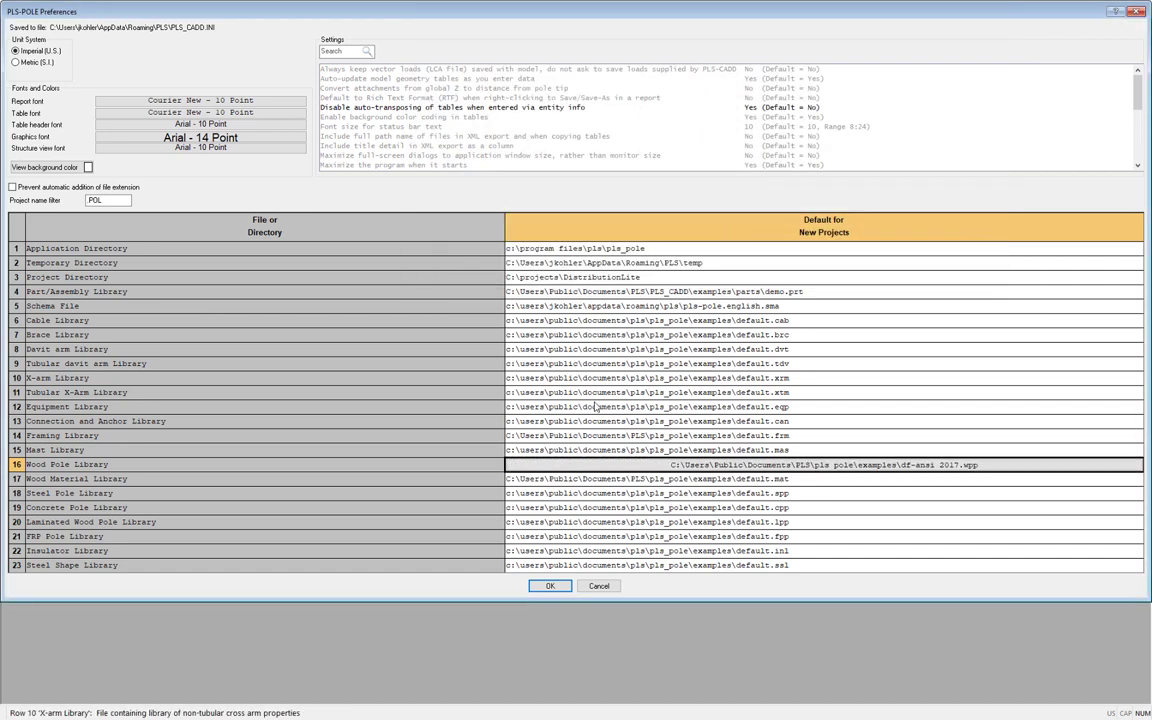
Step: Set the Wood Material Library to ansi_2017.mat from the PLS downloads
double_click(640, 478)
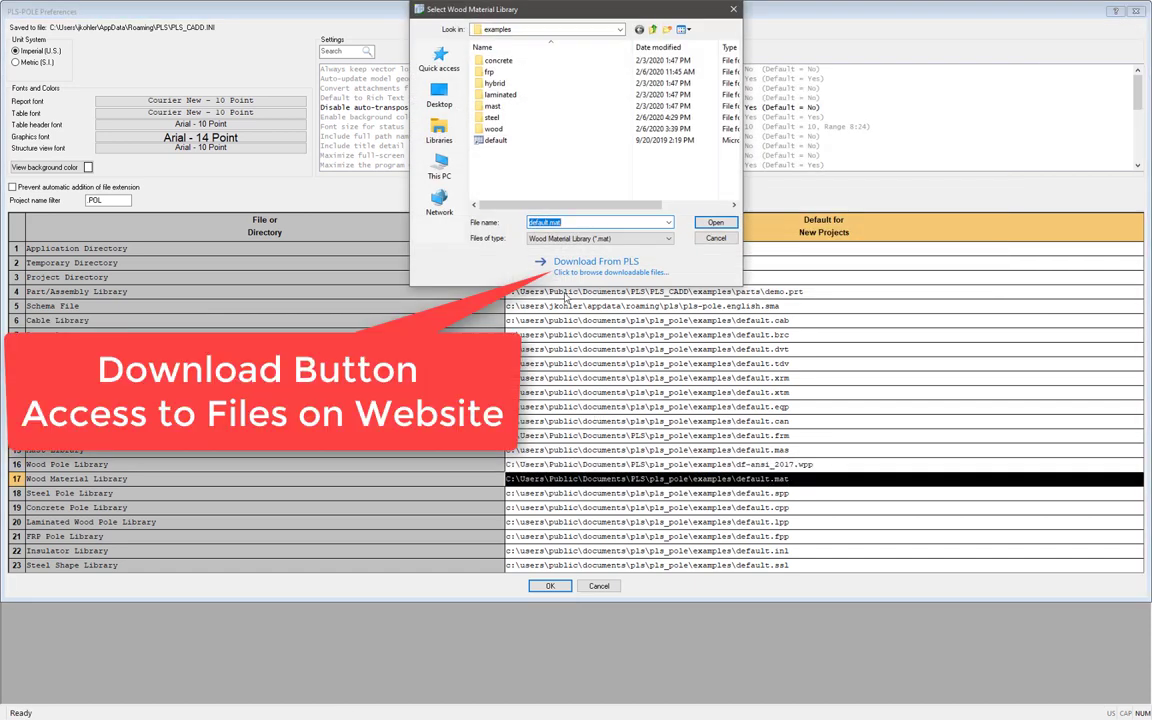
left_click(541, 262)
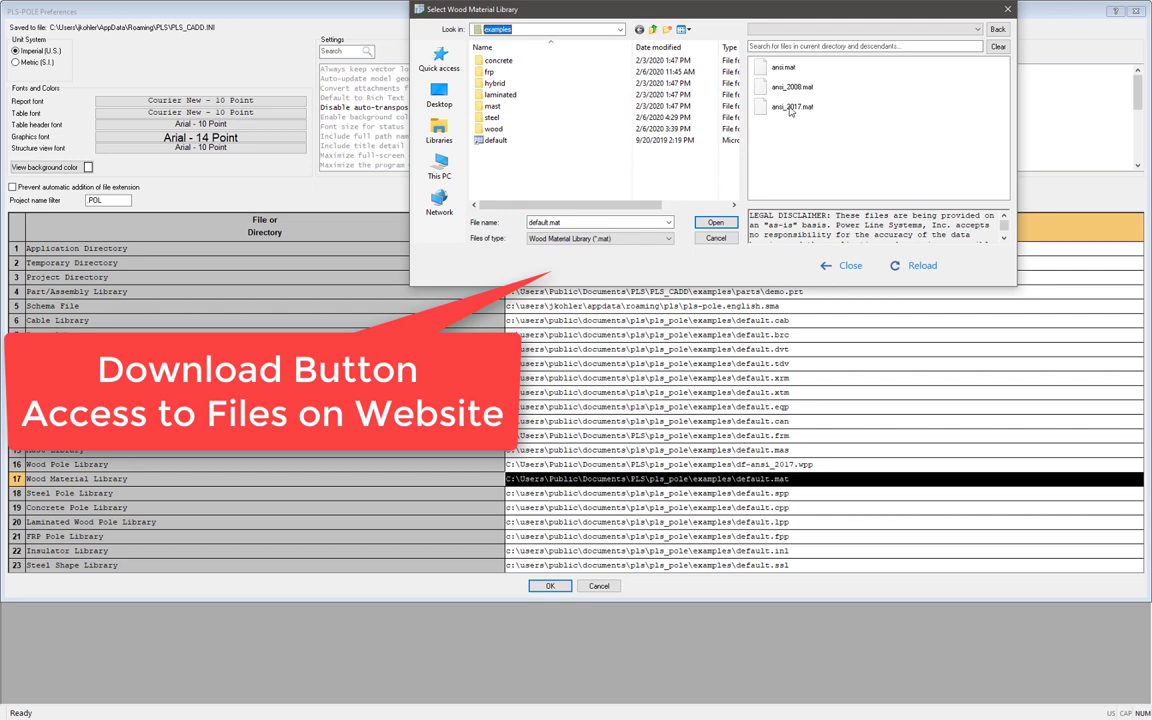
left_click(790, 107)
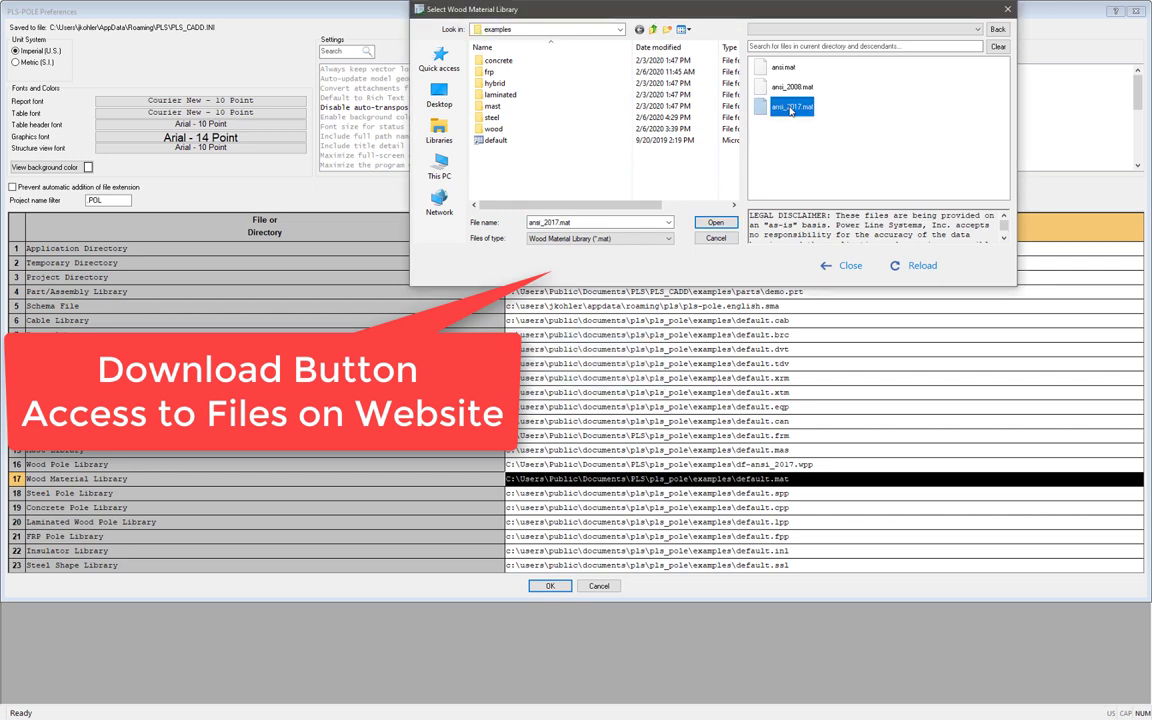
left_click(717, 224)
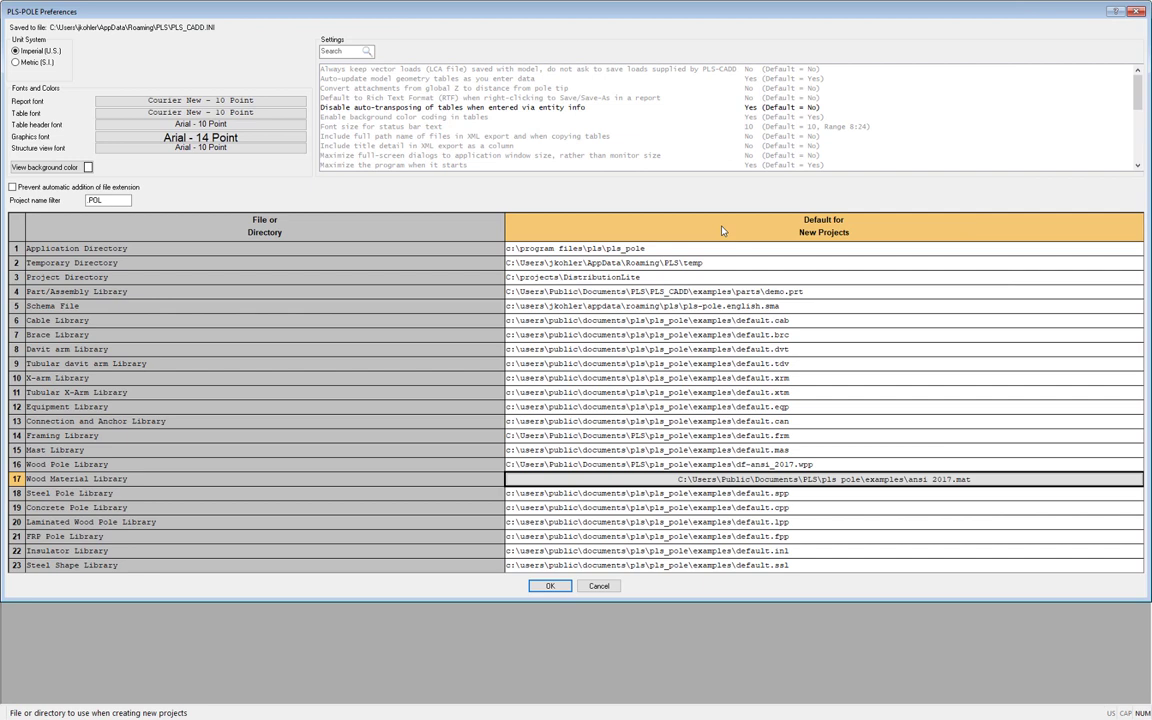
Step: Set the Framing Library to rus_framing_2015_distribution.frm from the PLS downloads
left_click(718, 441)
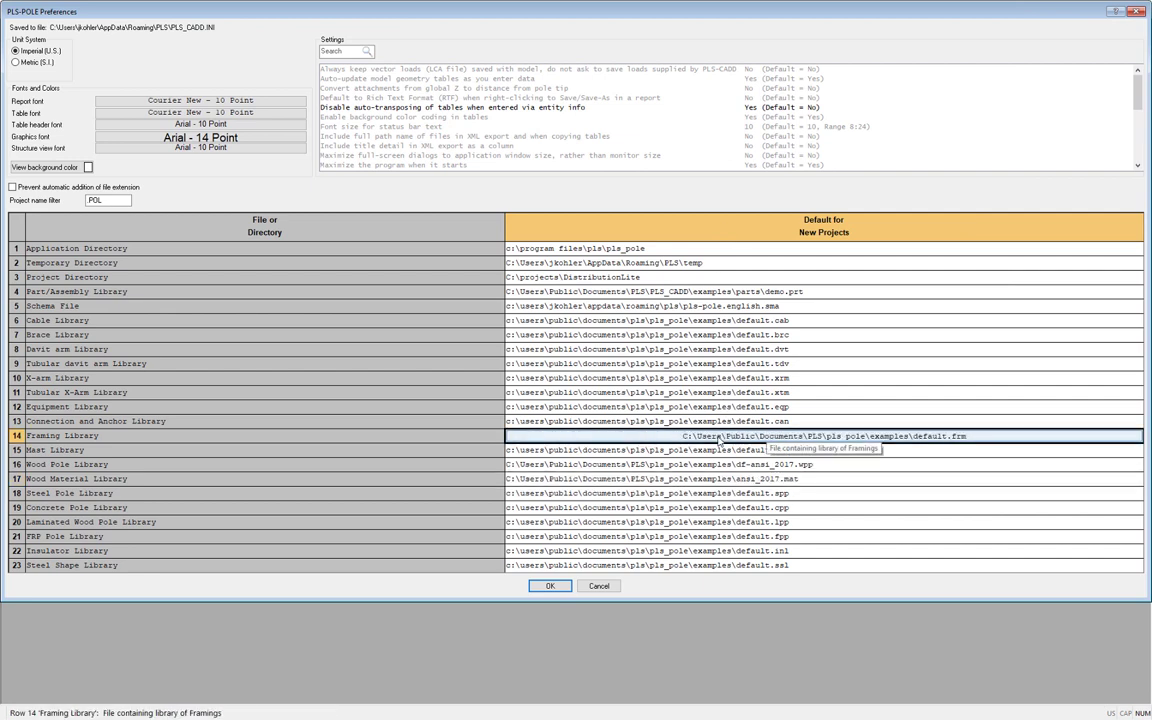
left_click(718, 441)
left_click(596, 262)
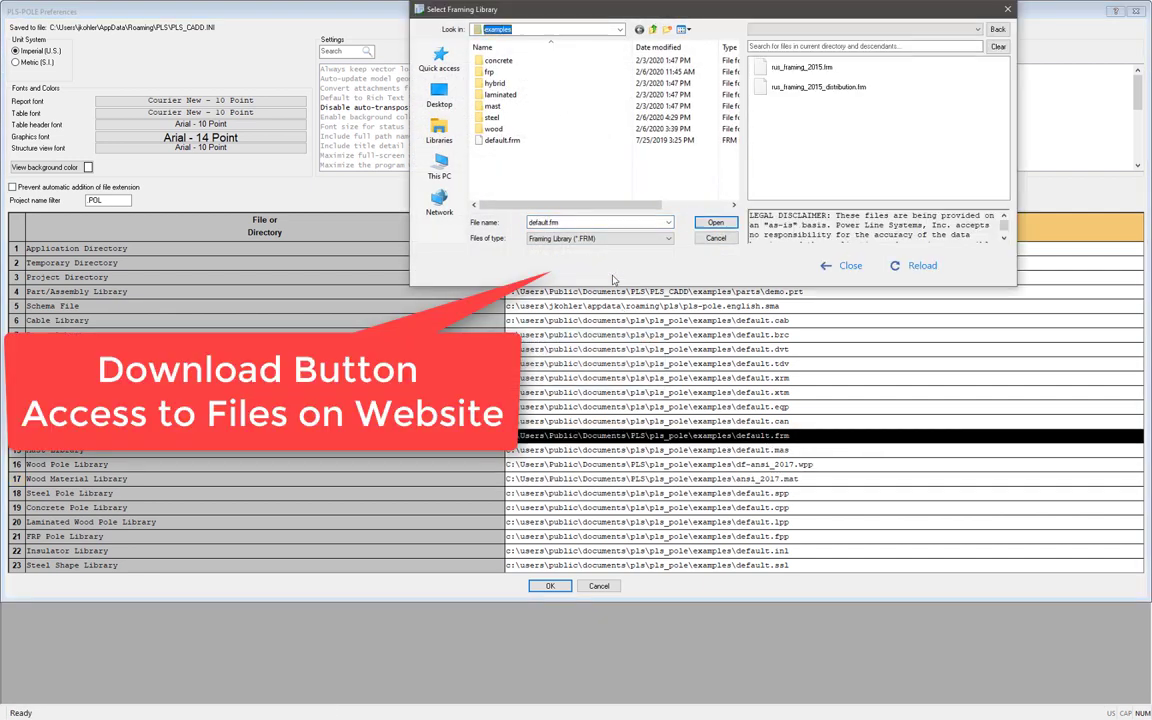
left_click(815, 88)
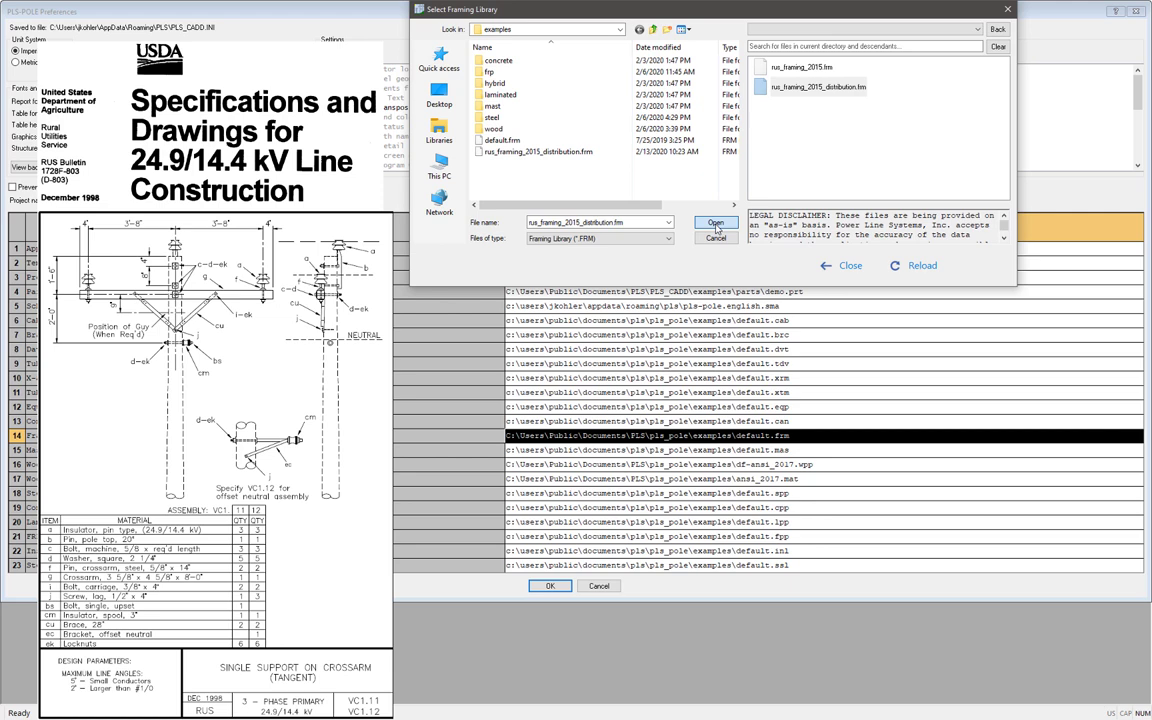
left_click(716, 224)
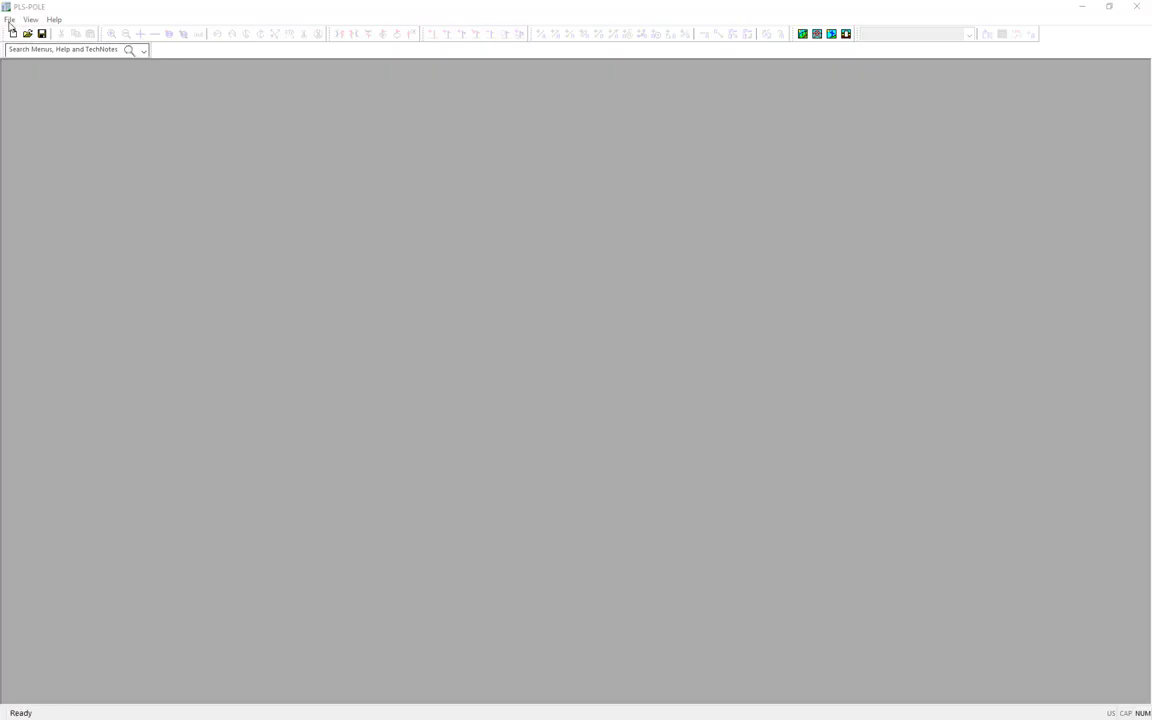
Step: Start a new pole model from framing, filtered to VC - Three Phase Tangent framings
left_click(9, 20)
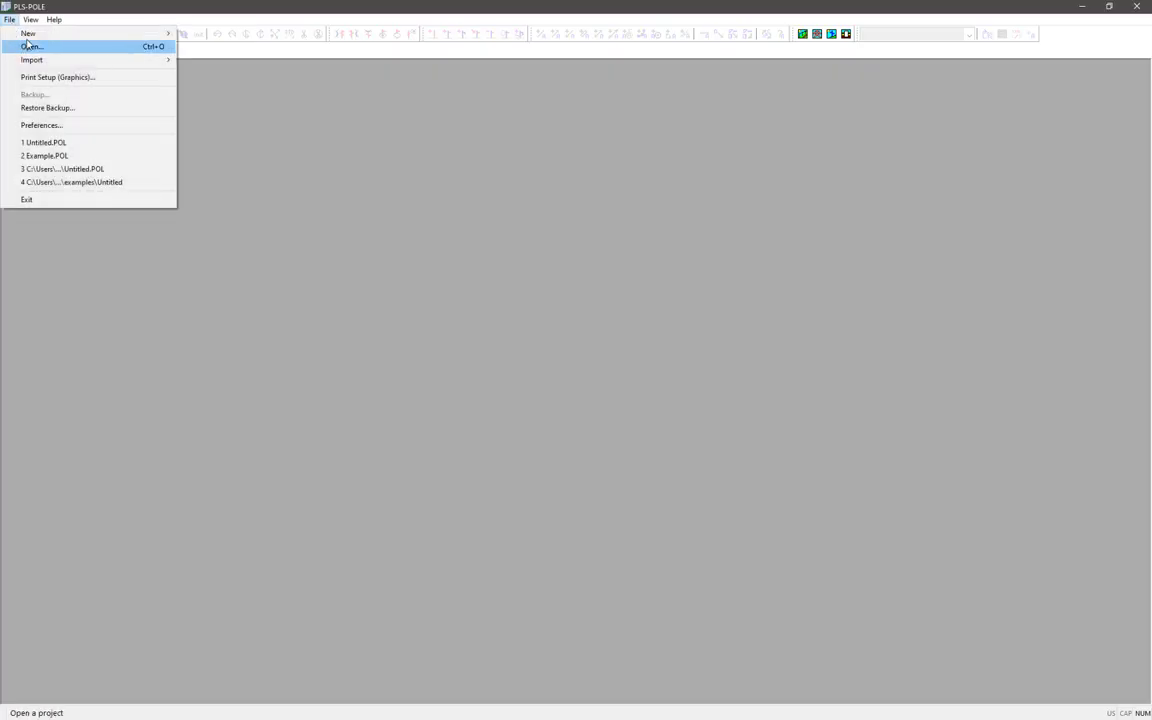
mouse_move(165, 33)
left_click(212, 53)
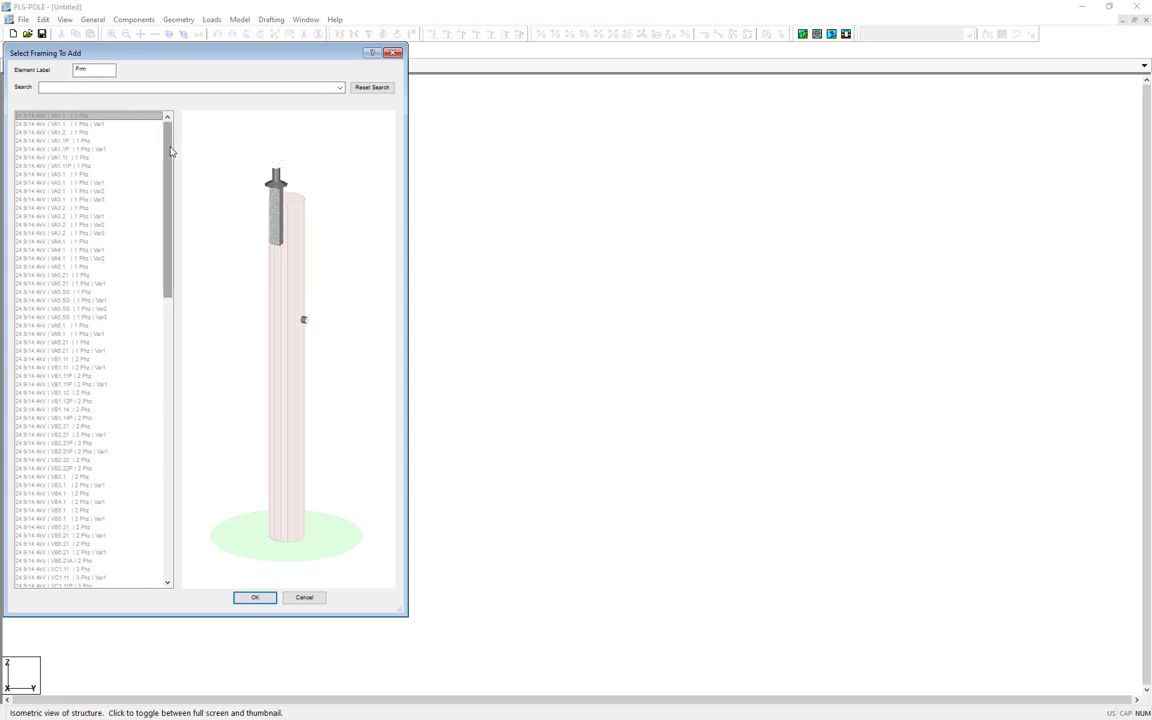
left_click_drag(166, 167, 204, 138)
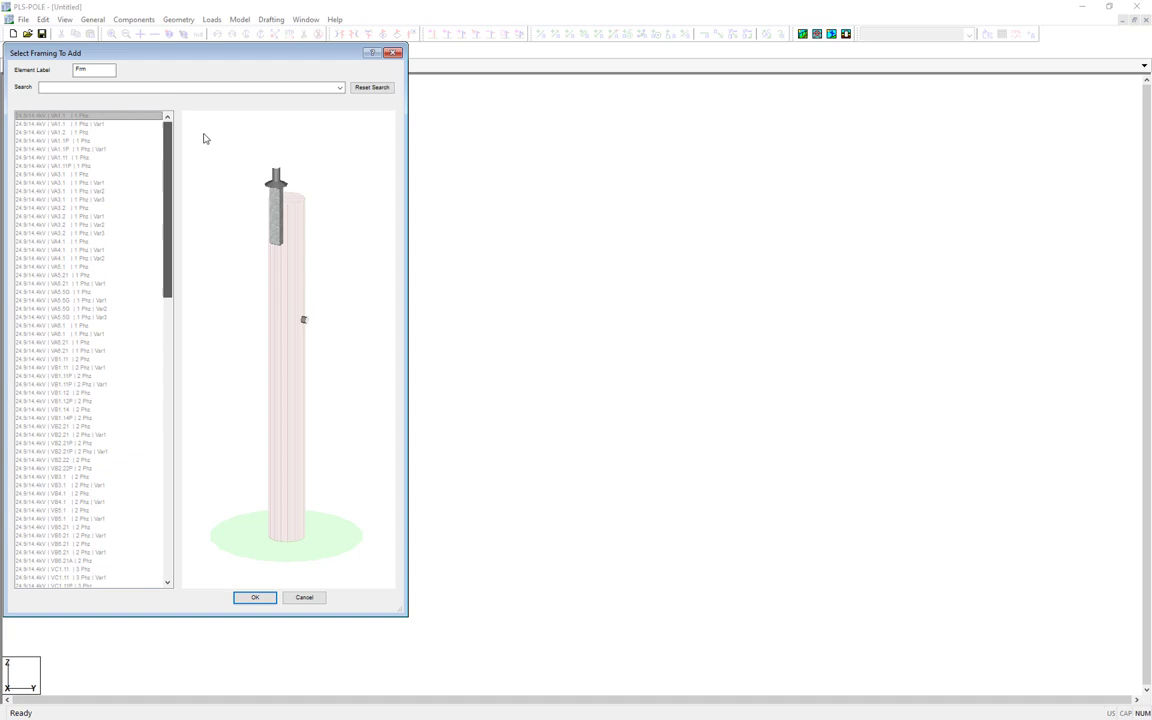
left_click(340, 88)
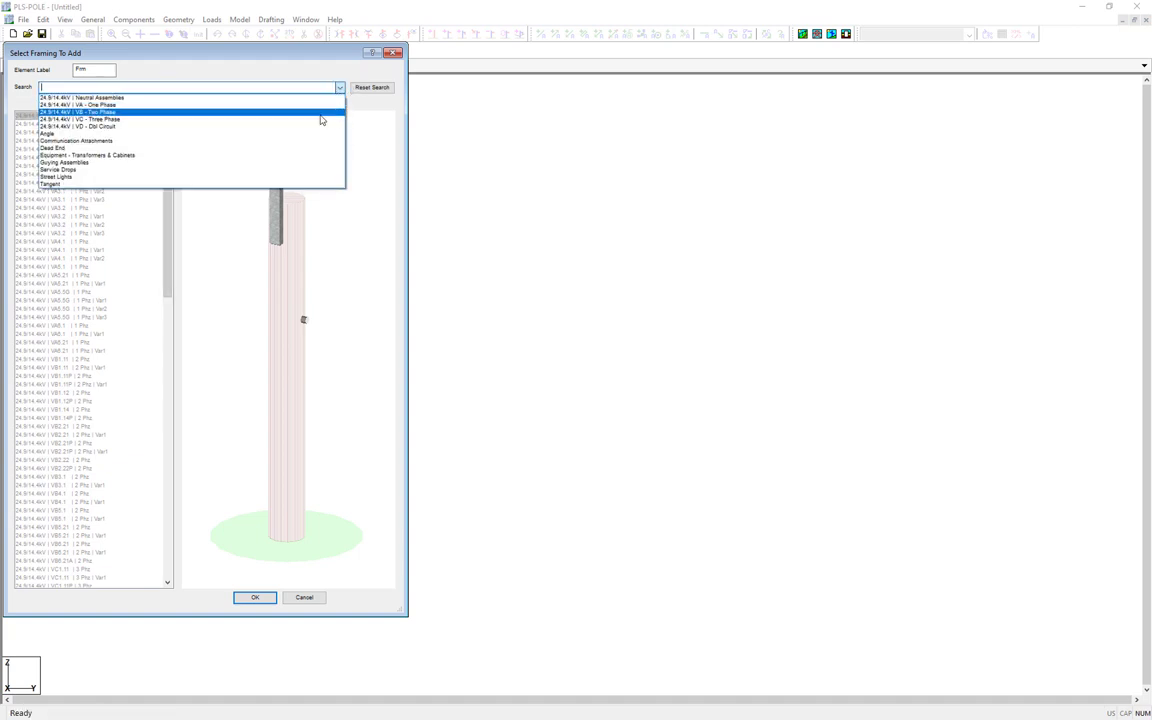
left_click(317, 121)
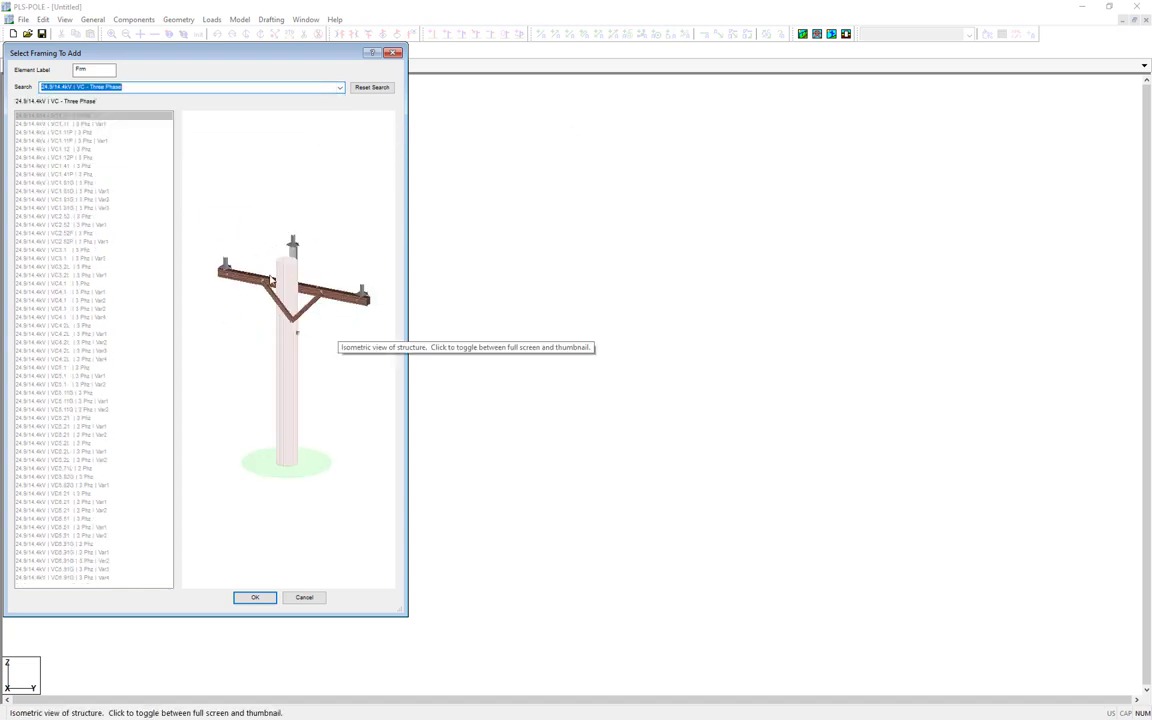
left_click(340, 88)
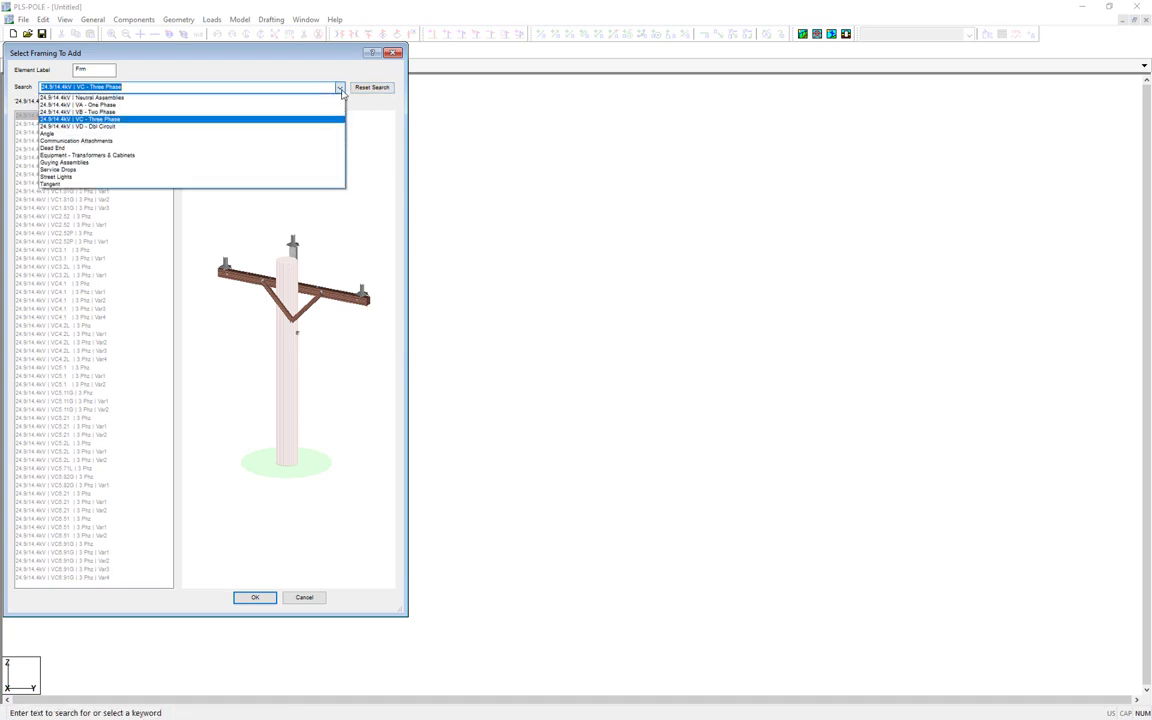
left_click(293, 185)
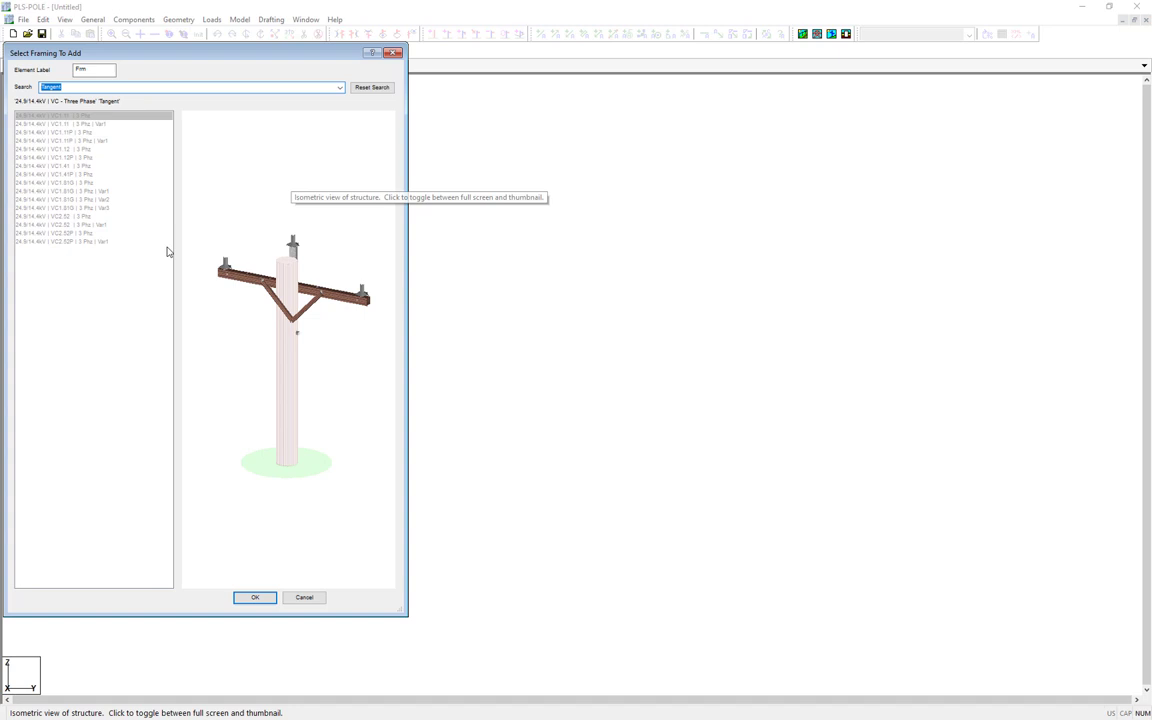
Step: Preview VC1.11P, VC1.12, VC1.41F and VC1.11F, then settle on VC1.11
left_click(93, 125)
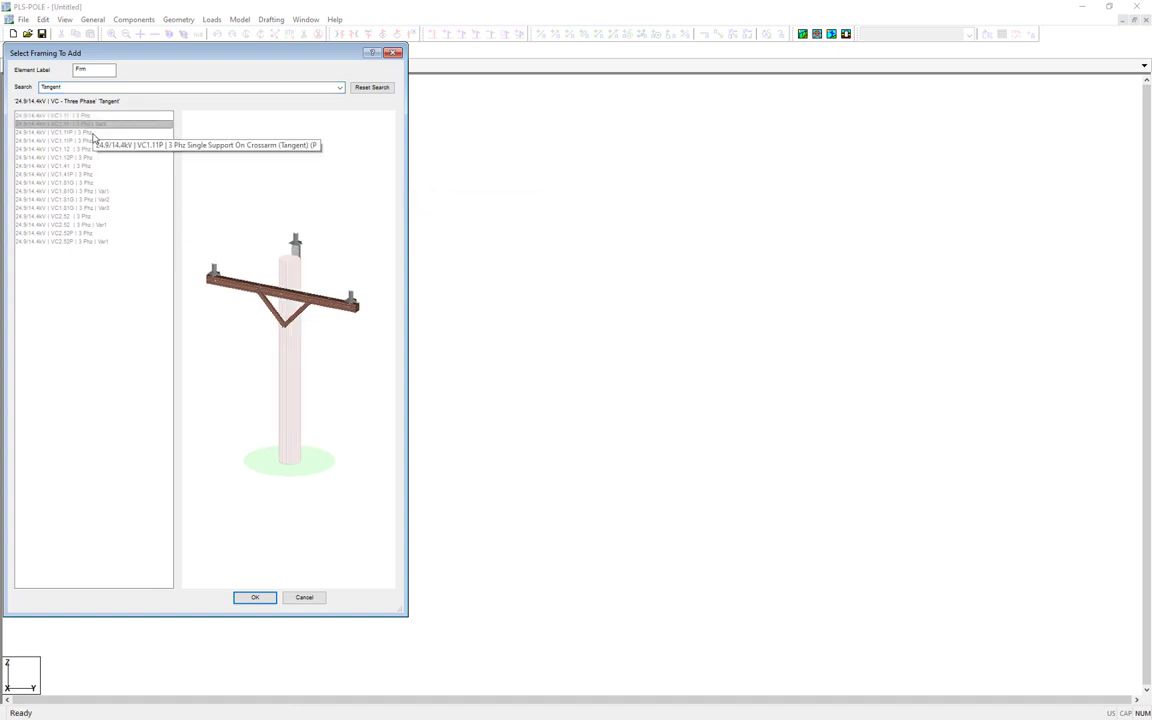
key("Down")
key("Down")
key("Down")
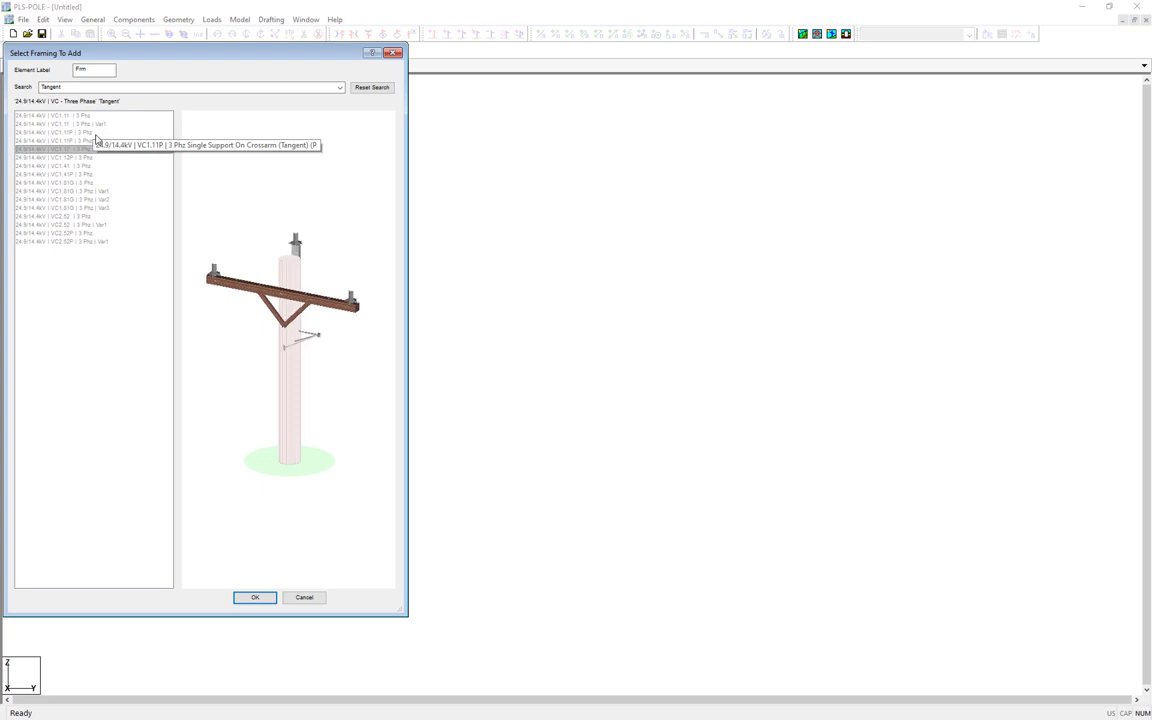
key("Down")
key("Down")
key("Down")
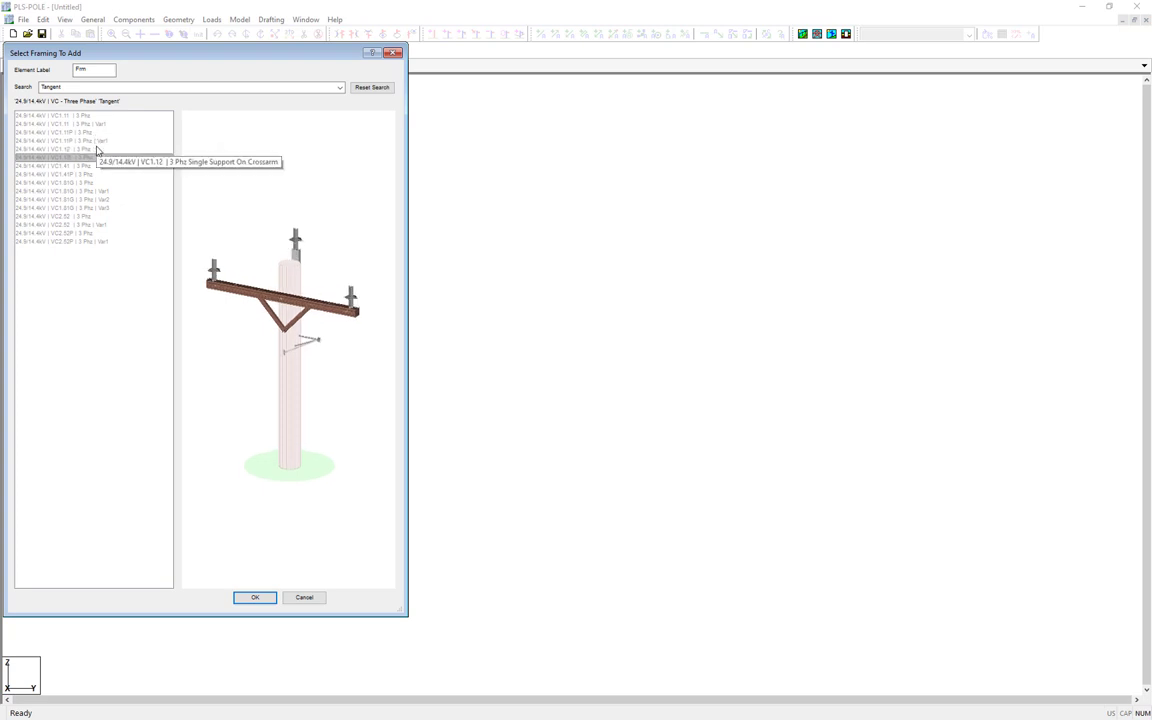
key("Up")
key("Up")
key("Up")
key("Up")
key("Up")
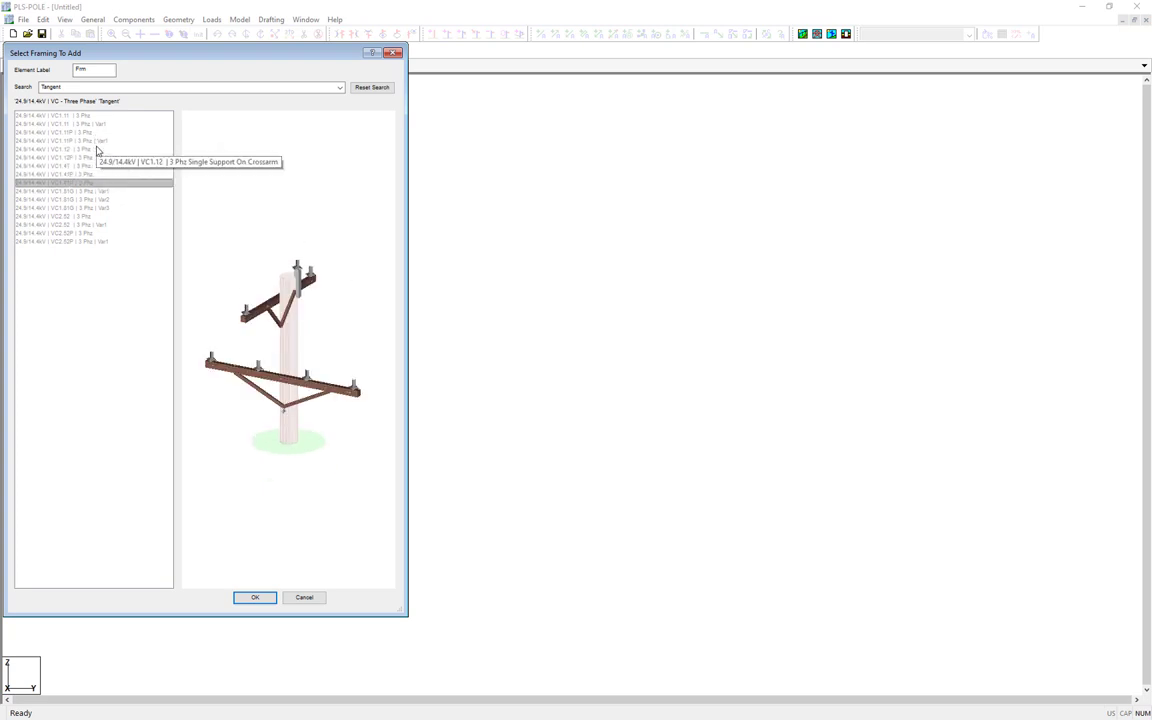
key("Up")
key("Up")
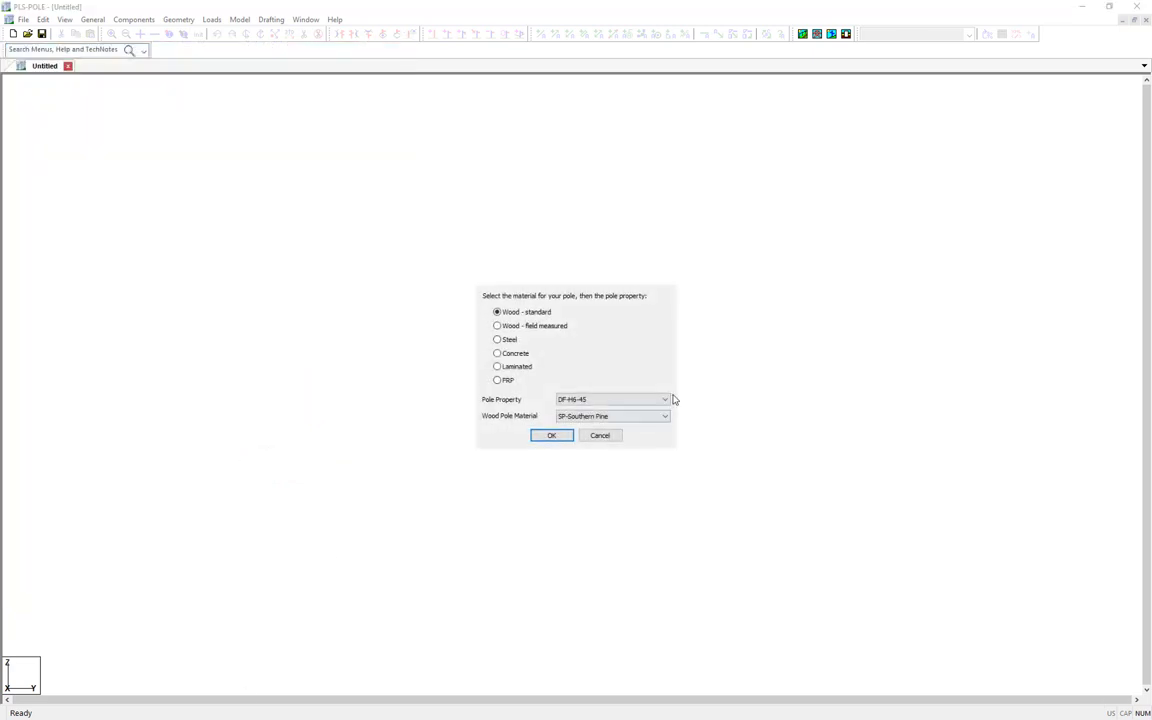
Step: Build the pole with DF-4-45 pole property and DF-Douglas Fir wood material
left_click(667, 400)
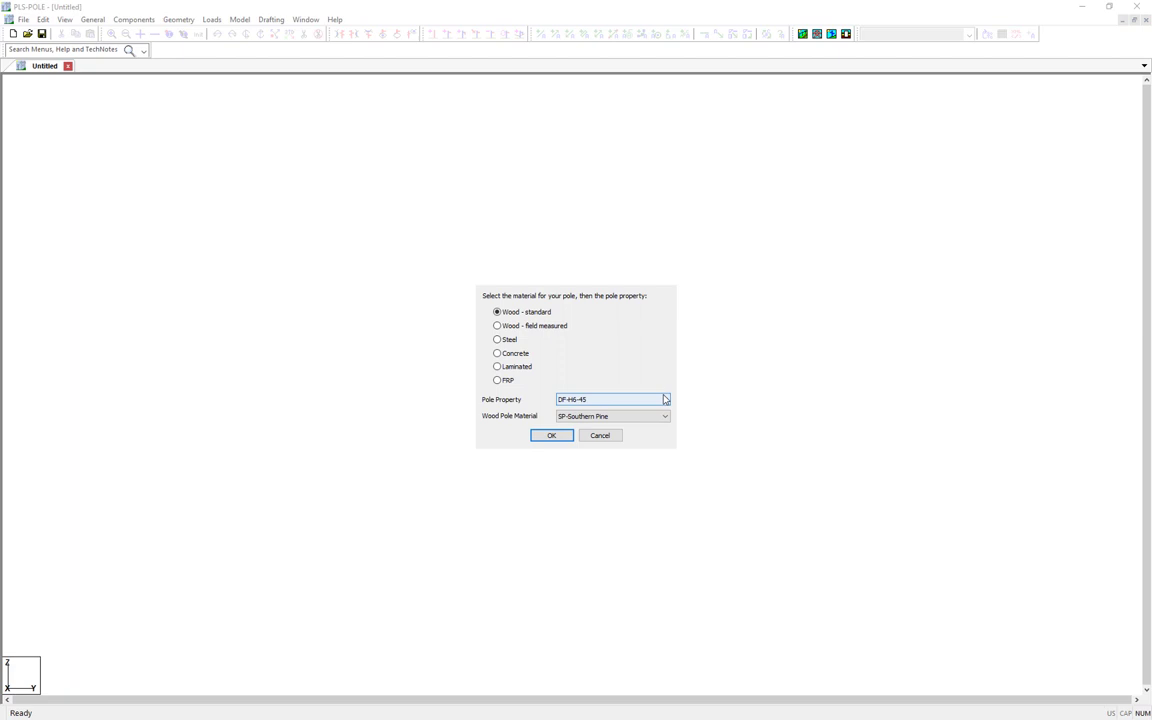
left_click_drag(665, 427, 646, 576)
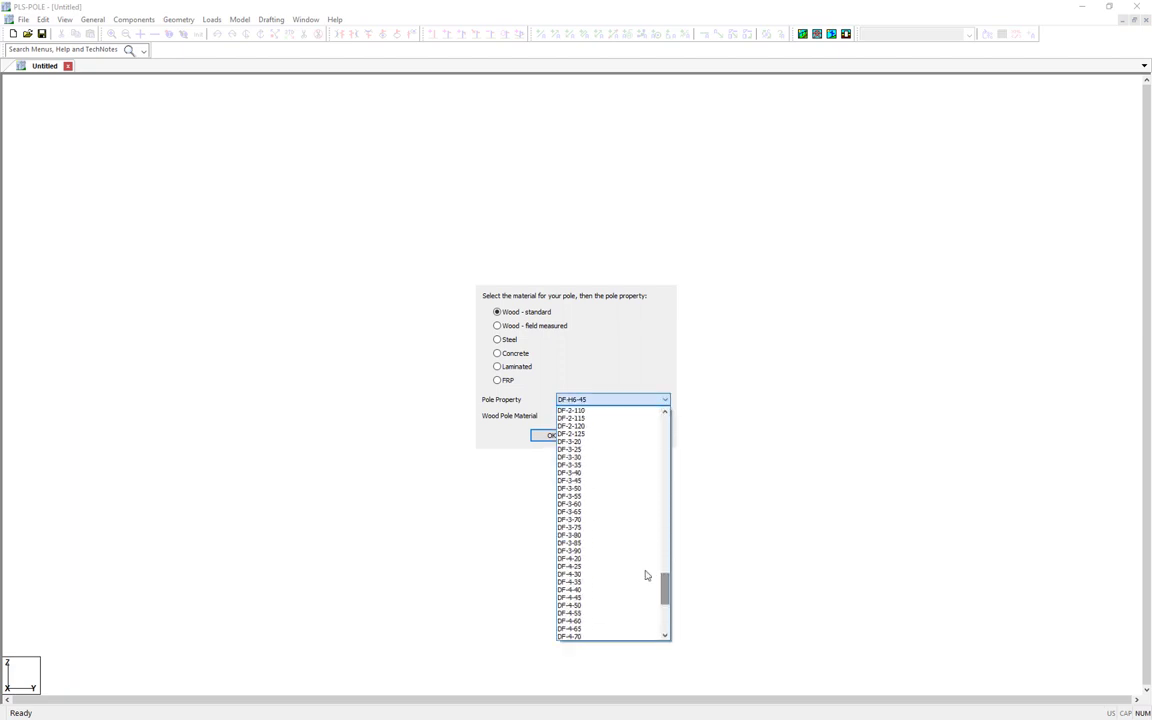
left_click(598, 597)
left_click(600, 416)
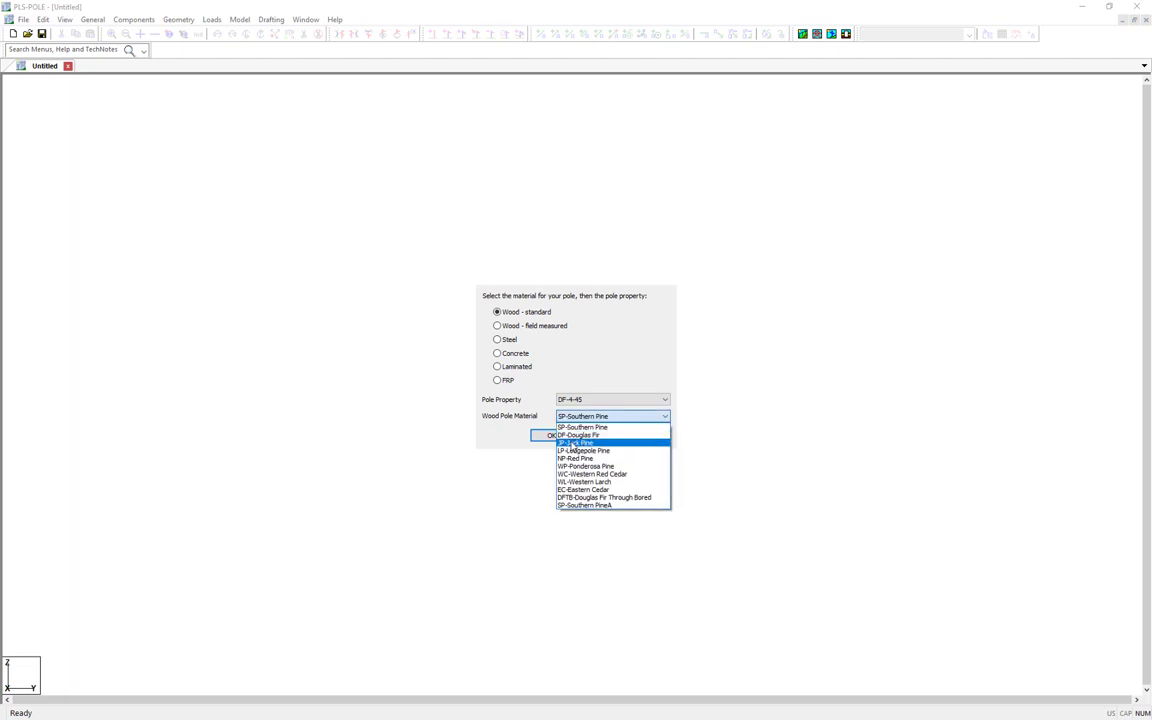
left_click(562, 432)
left_click(551, 436)
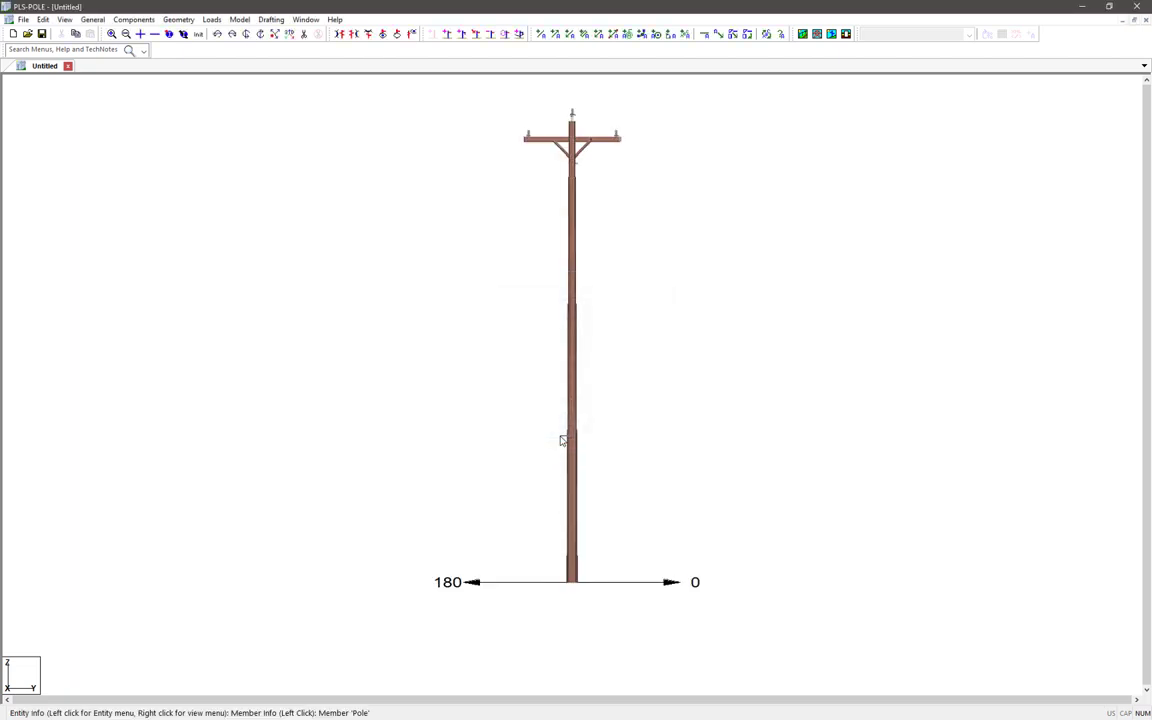
Step: Attach the pole tag photo IMG_2850.jpg with an adjusted width, then reset the view
left_click(273, 24)
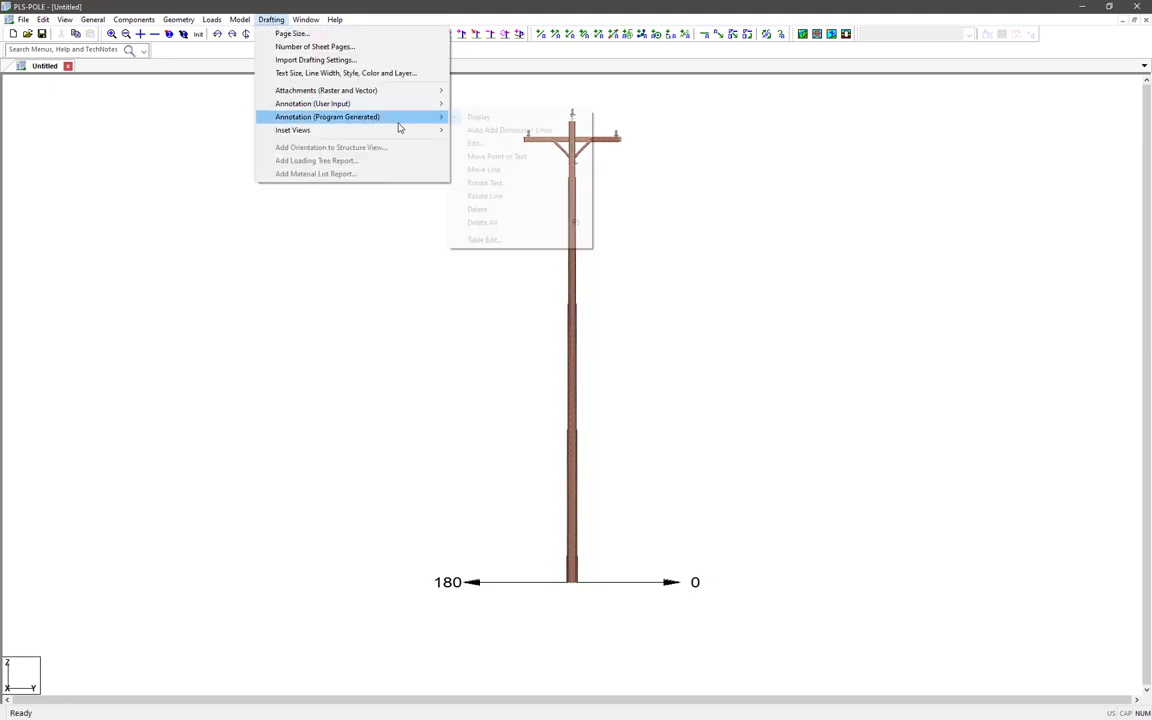
mouse_move(422, 90)
left_click(490, 91)
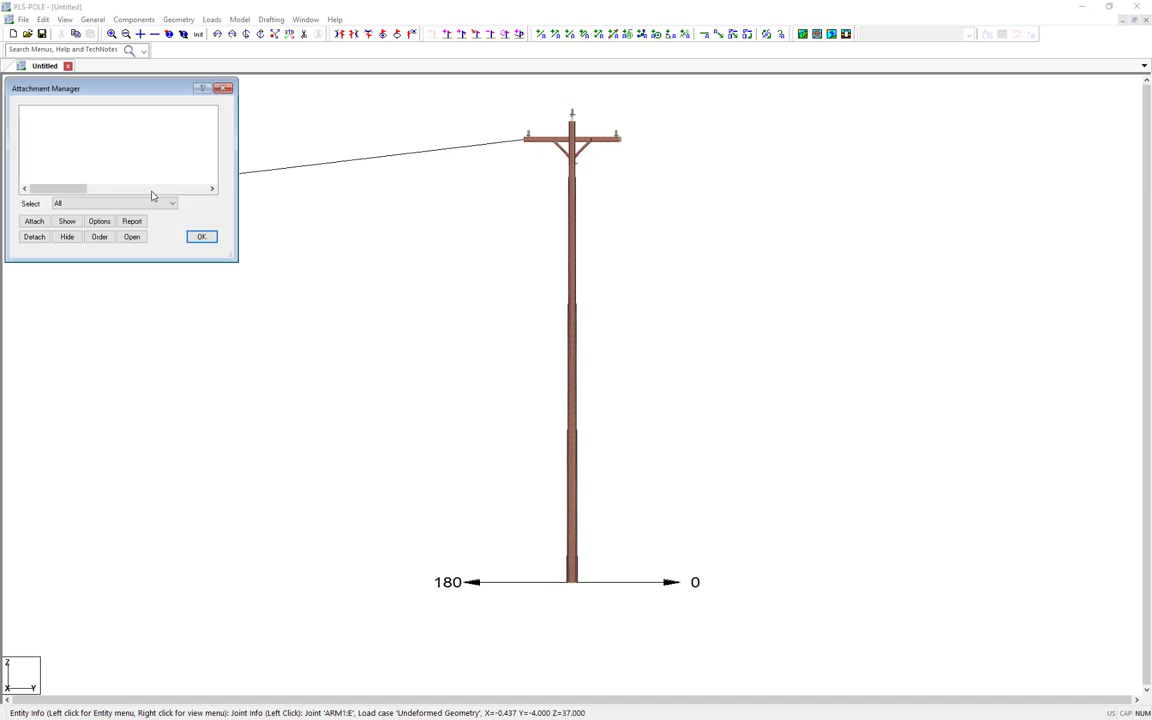
left_click(38, 223)
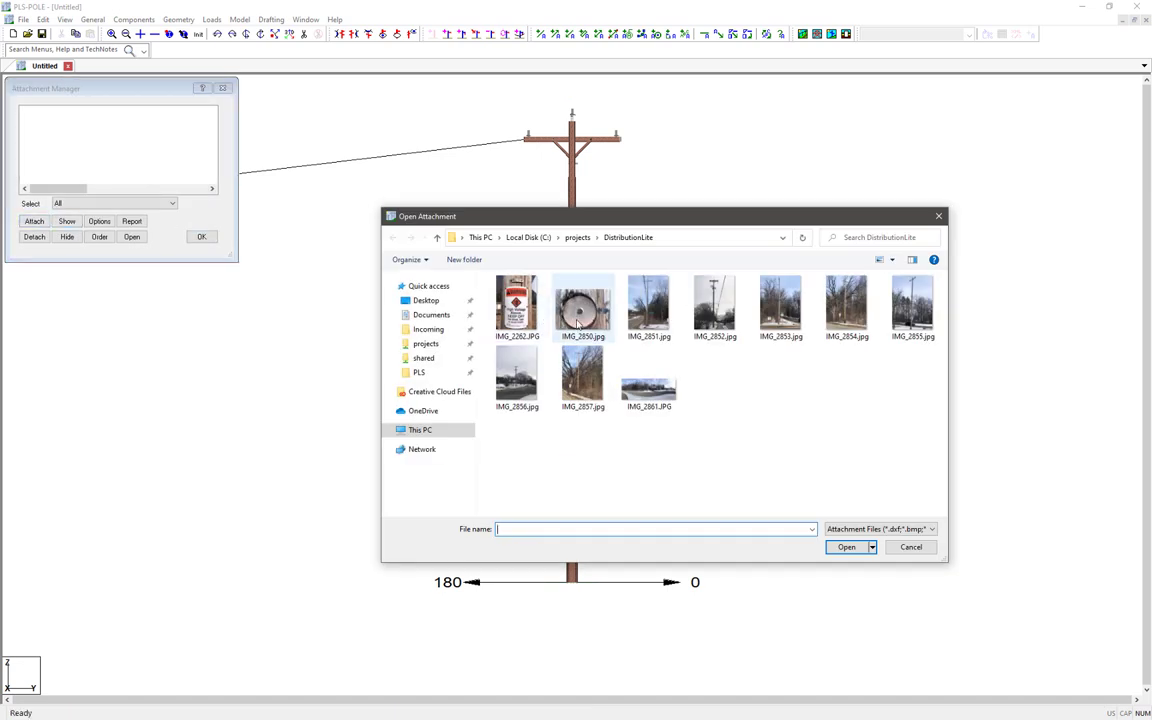
double_click(578, 320)
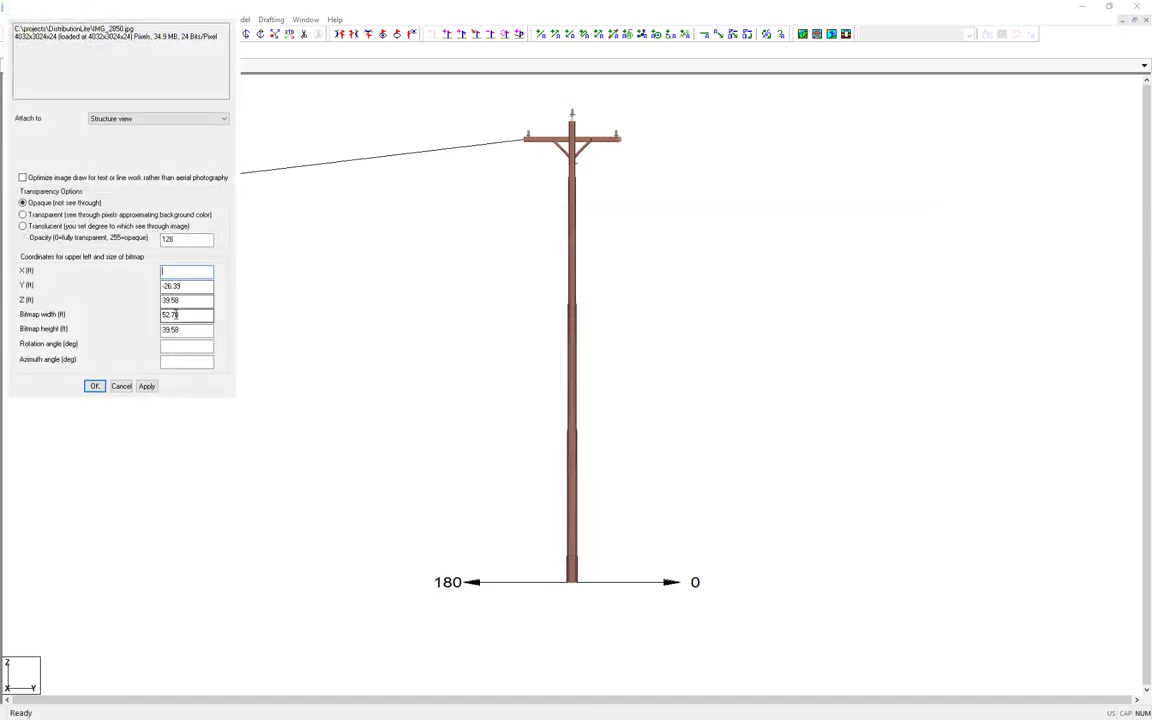
left_click(169, 315)
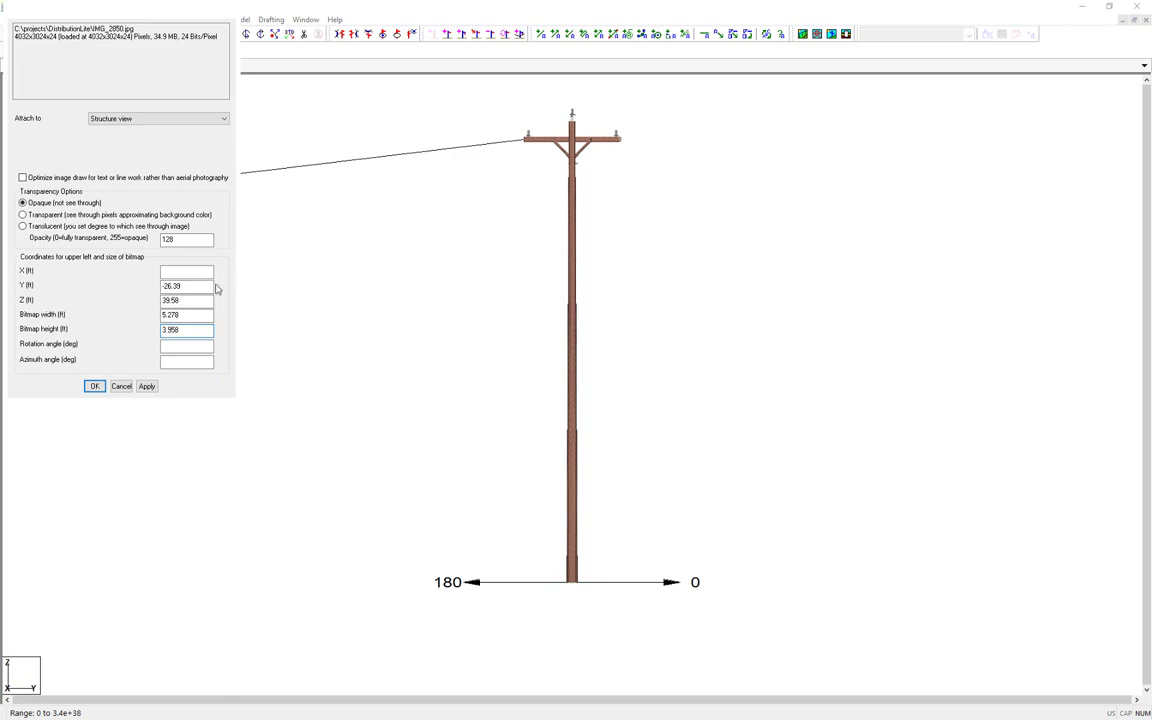
left_click(94, 386)
left_click(201, 237)
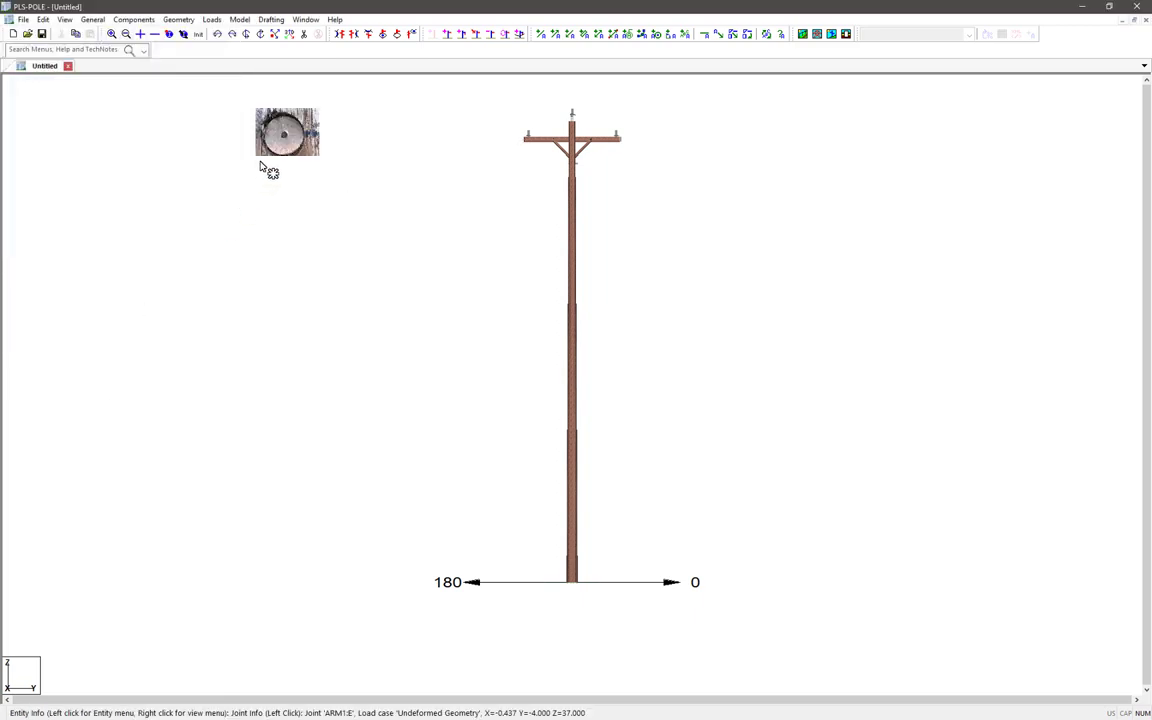
scroll(262, 115, "up", 6)
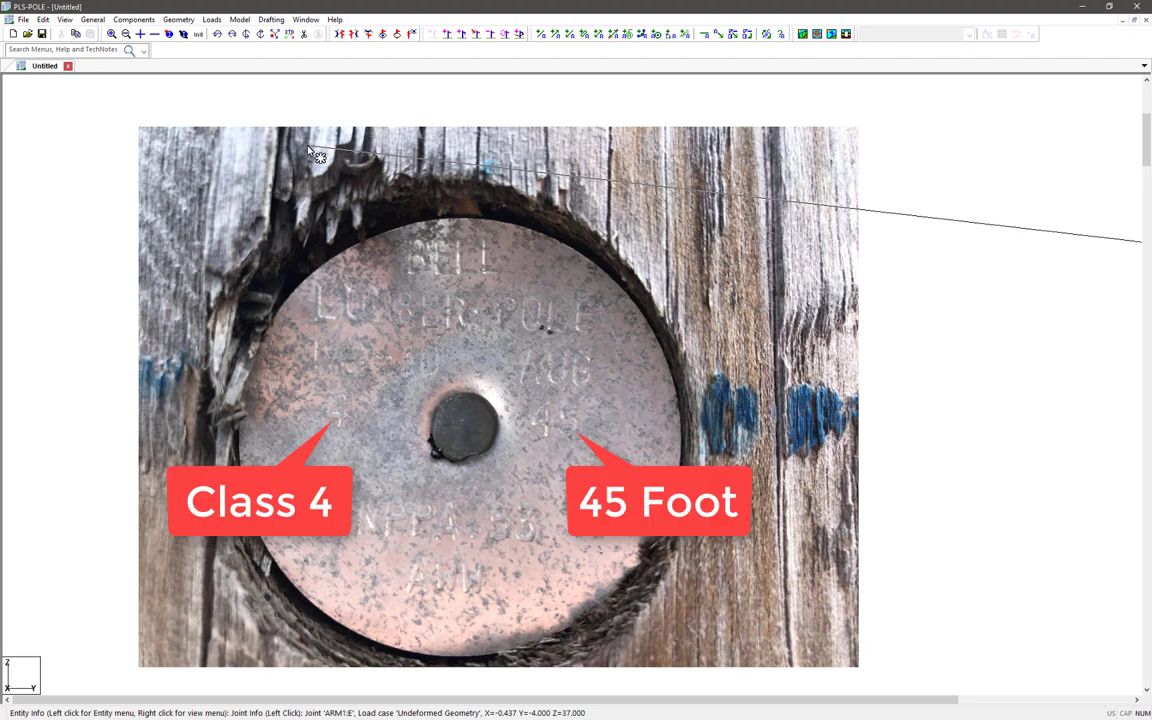
left_click(183, 33)
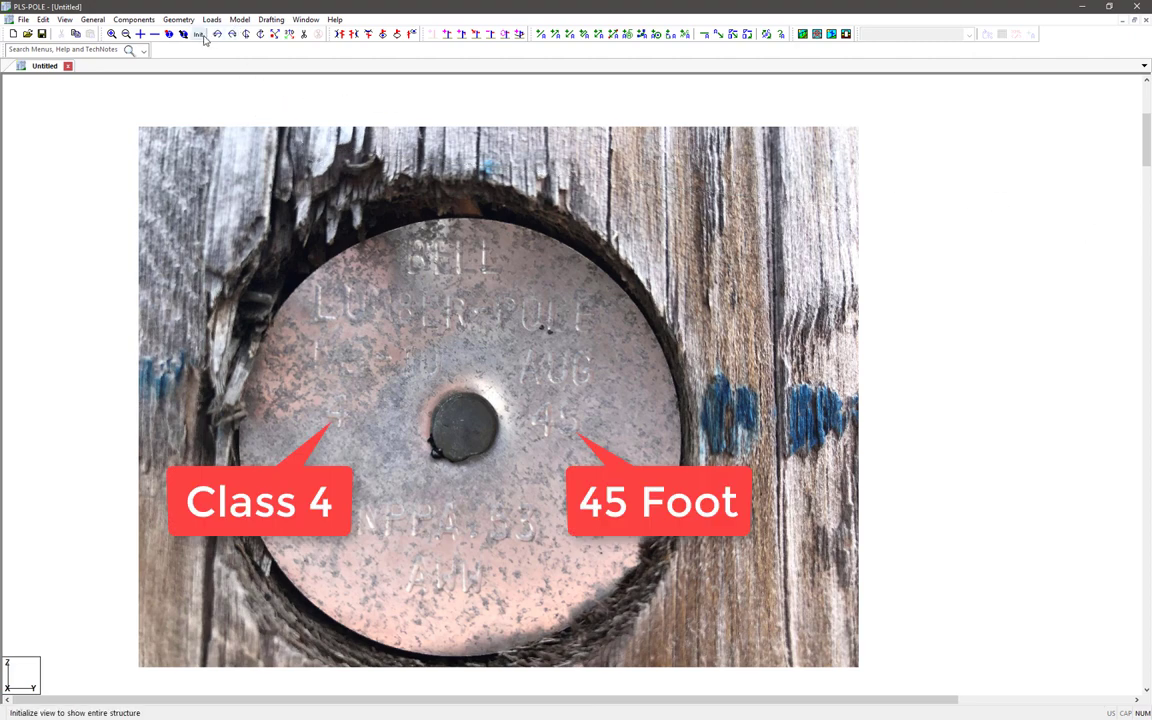
Step: Attach the warning sign photo IMG_2262.JPG and show the entire structure
left_click(267, 30)
left_click(100, 221)
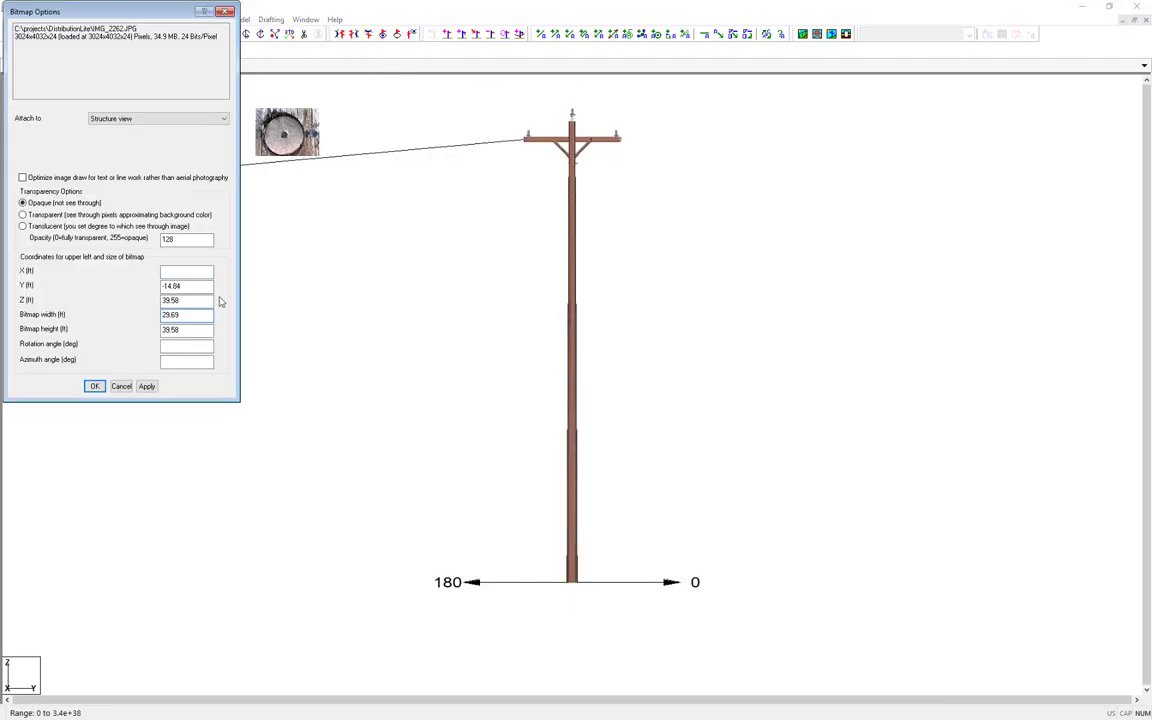
left_click(94, 386)
left_click(200, 234)
left_click(198, 33)
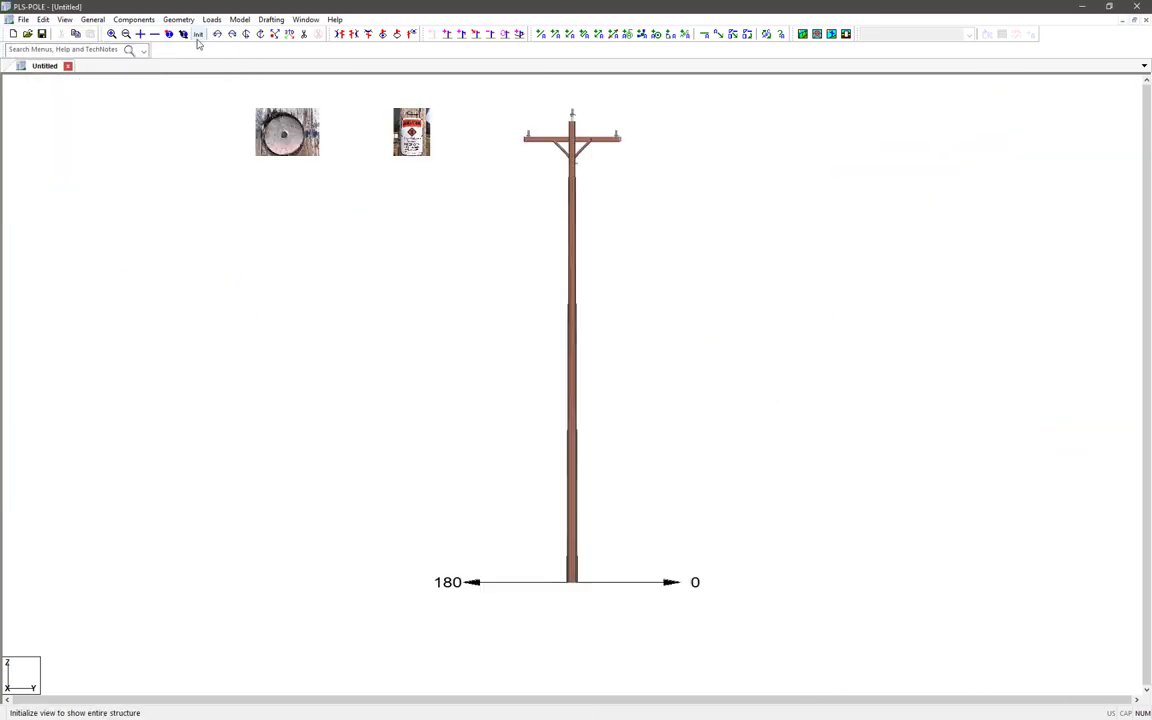
Step: Attach the street photo IMG_2851.jpg with its default placement
left_click(271, 19)
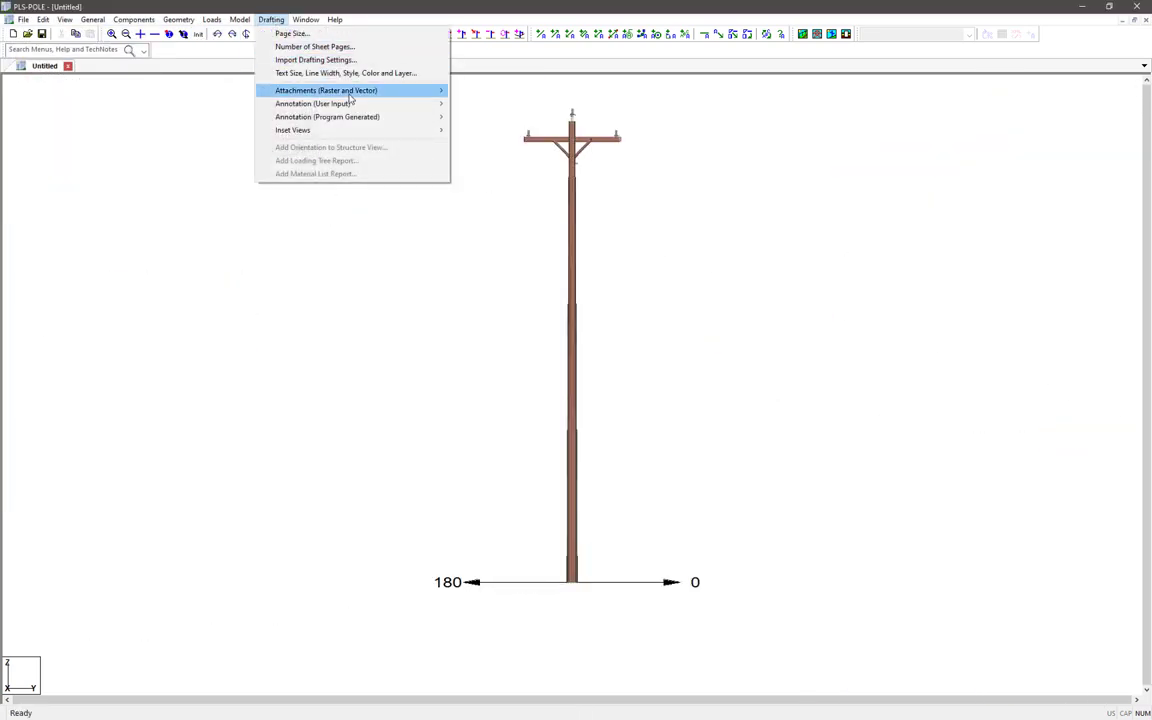
mouse_move(420, 90)
left_click(536, 91)
left_click(34, 221)
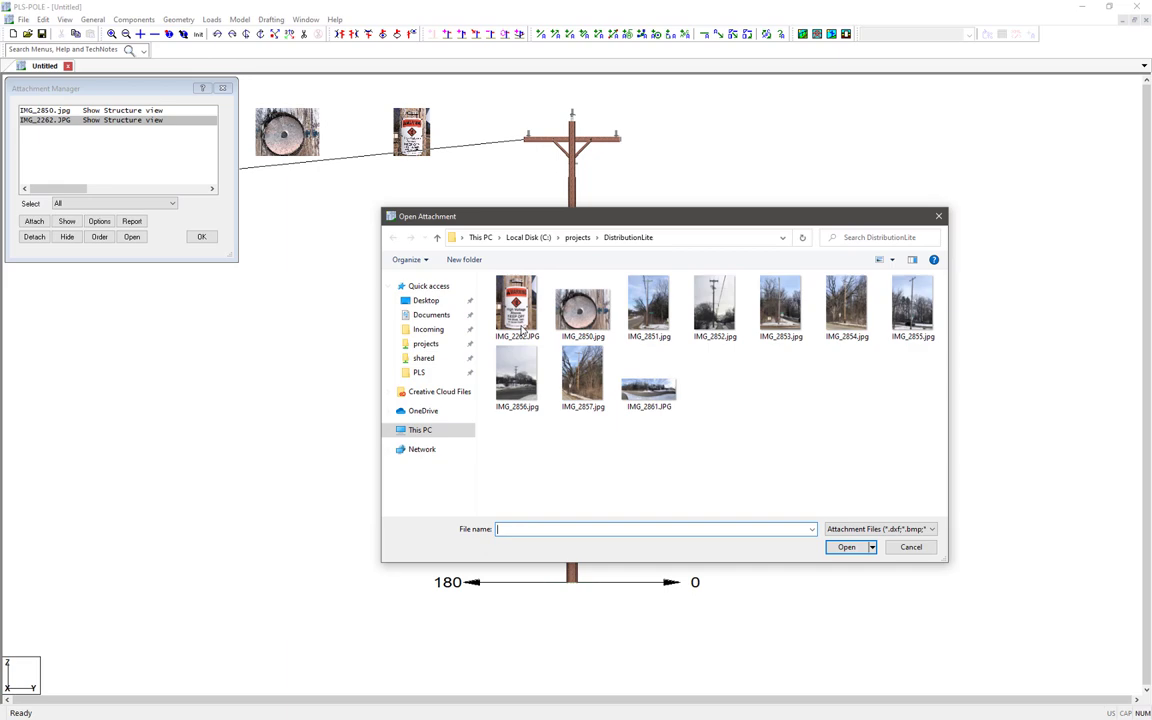
double_click(662, 312)
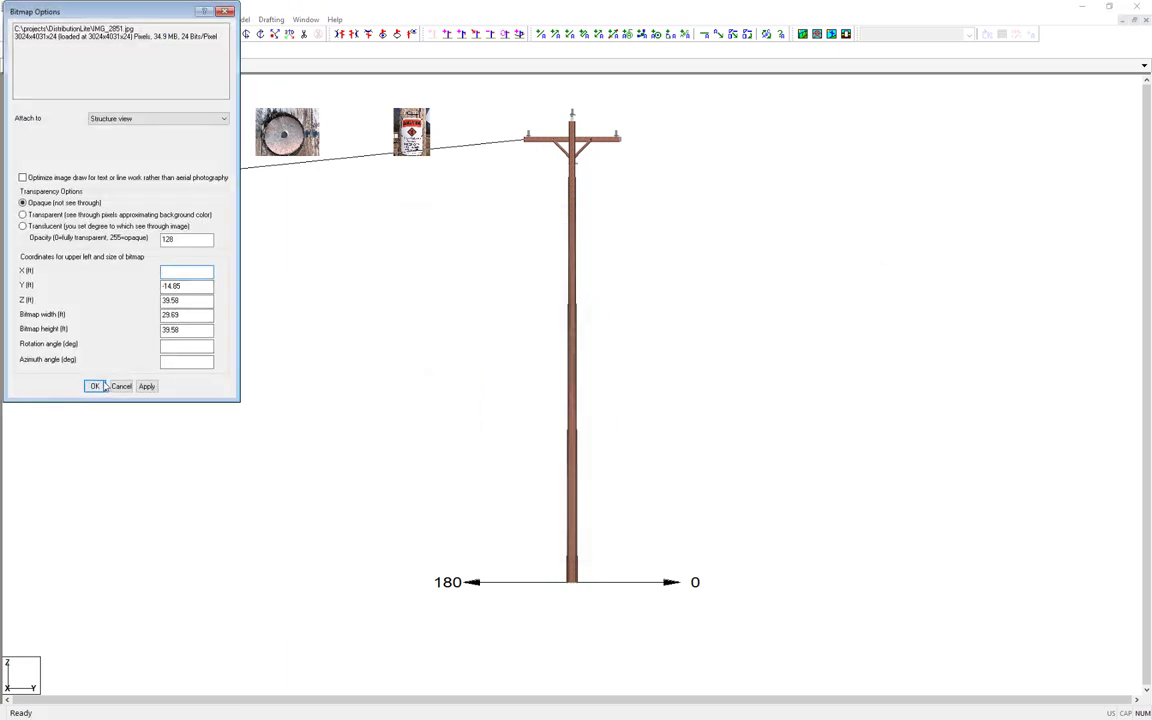
left_click(93, 386)
left_click(201, 237)
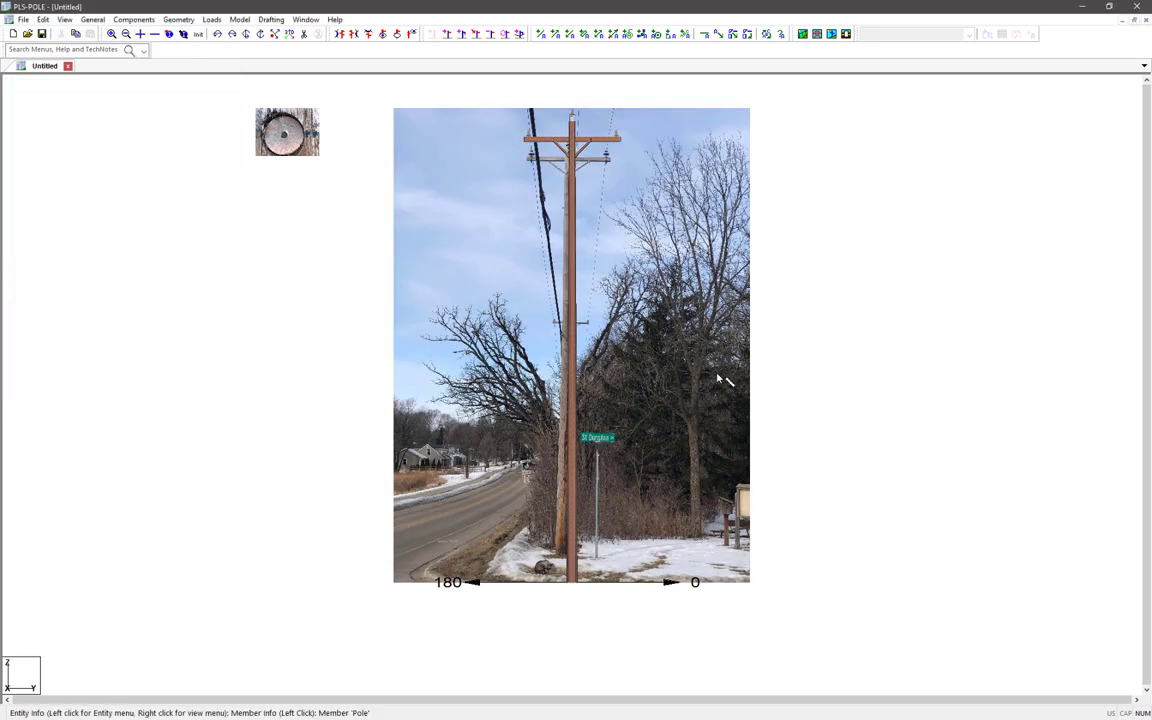
Step: Edit the street photo's Y, Z and width values so its pole aligns with the model
left_click(271, 19)
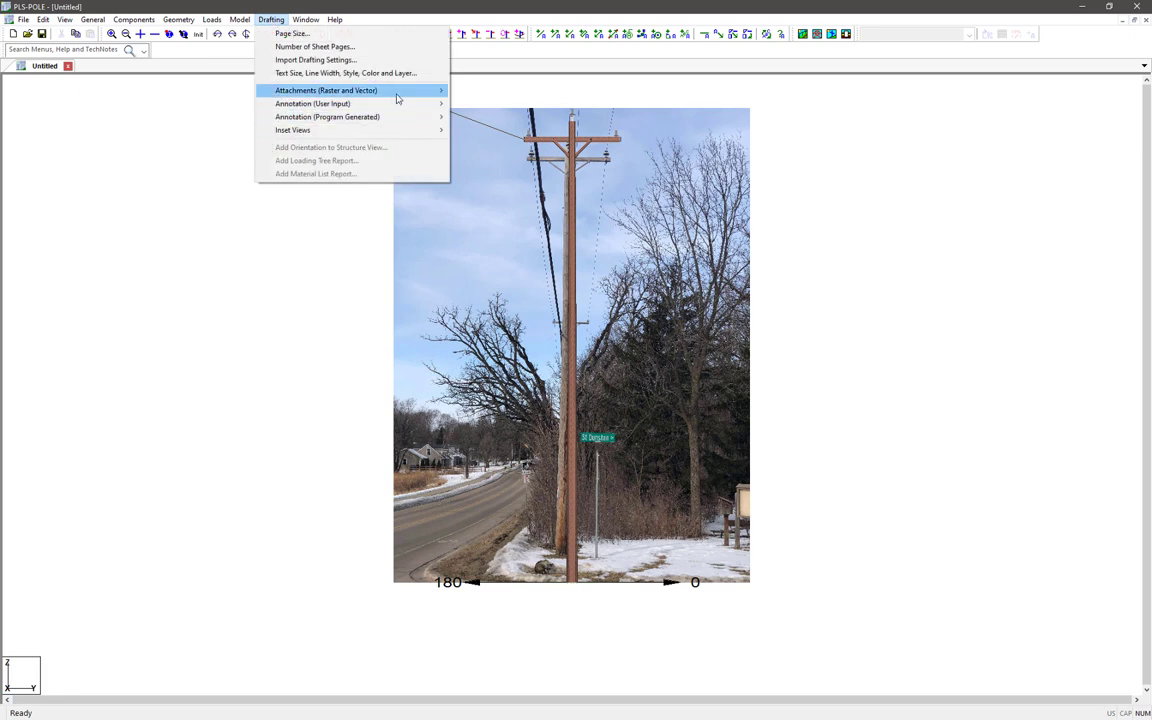
mouse_move(398, 98)
left_click(505, 90)
left_click(100, 219)
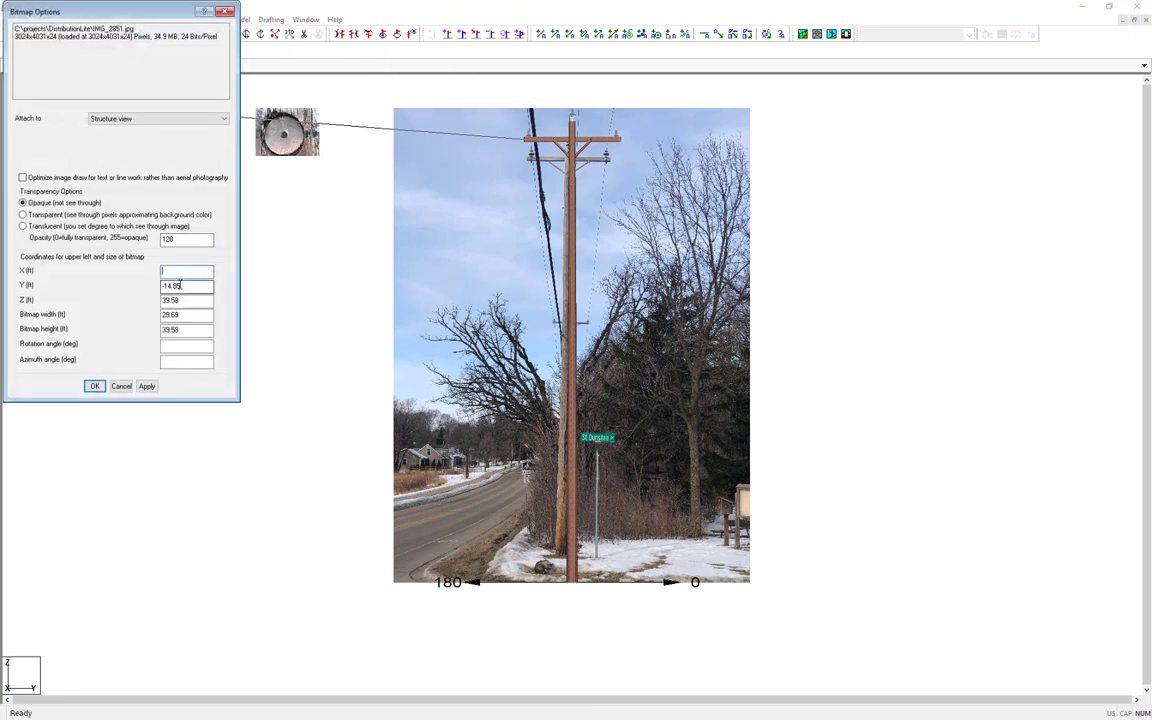
double_click(181, 286)
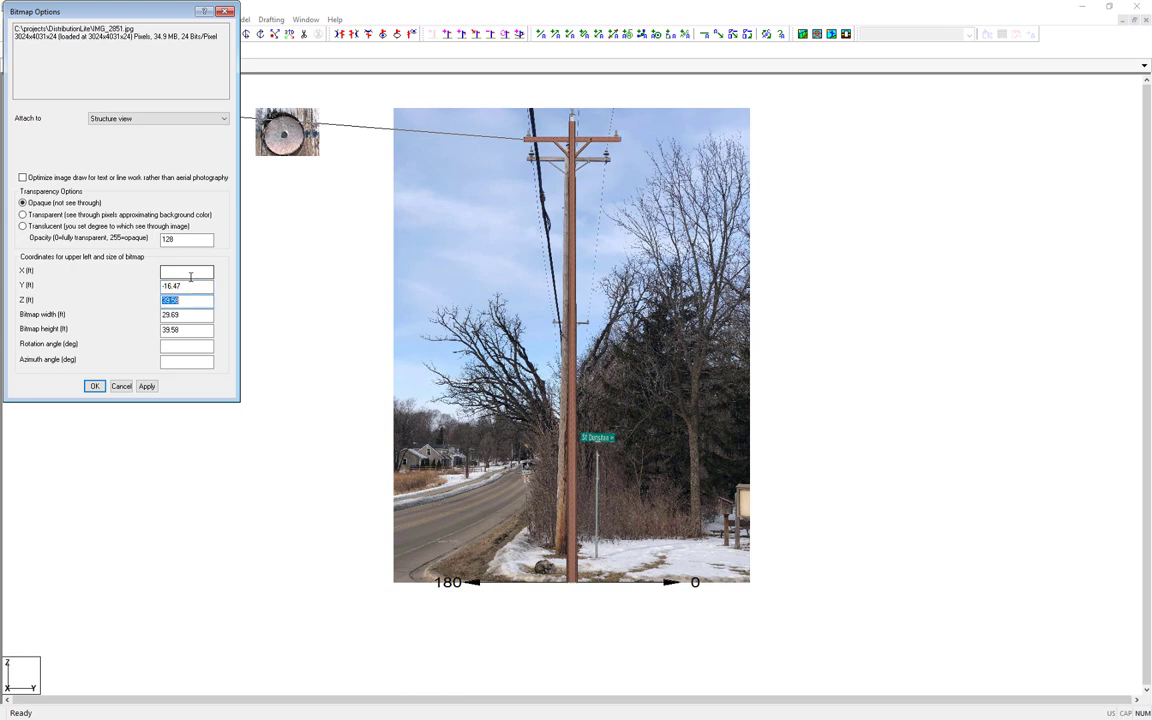
key("Tab")
key("Return")
left_click(193, 240)
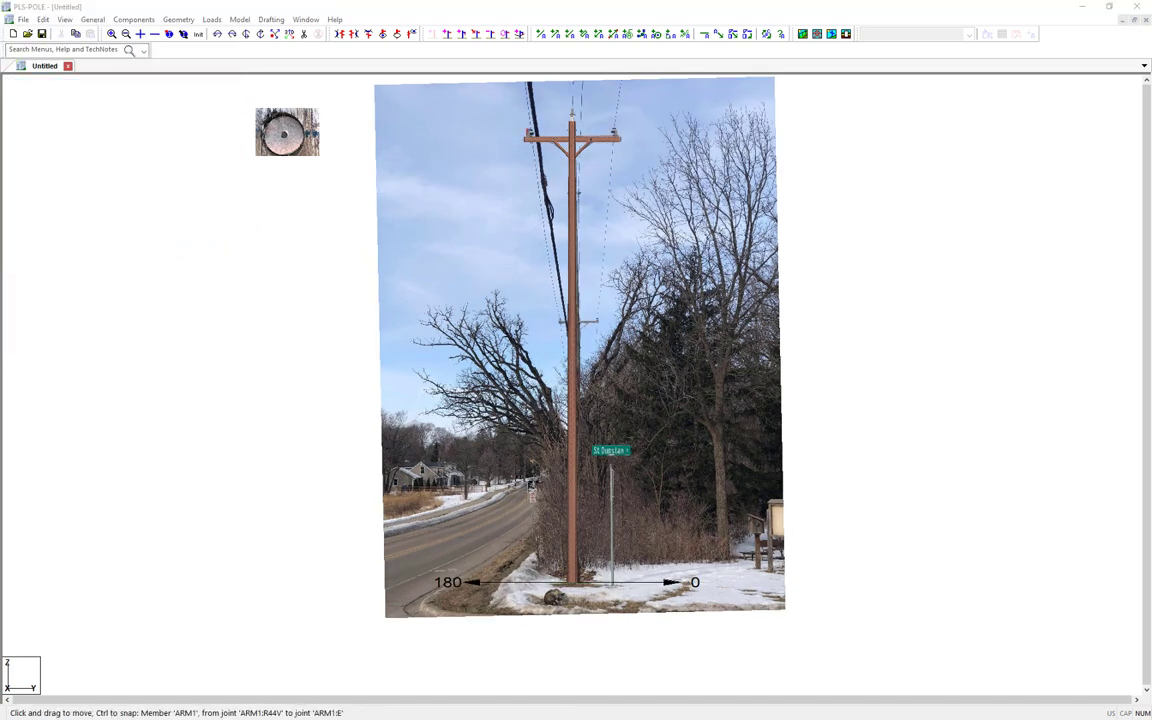
Step: Inspect the left crossarm joint, then explode all framings into individual parts
scroll(581, 107, "up", 8)
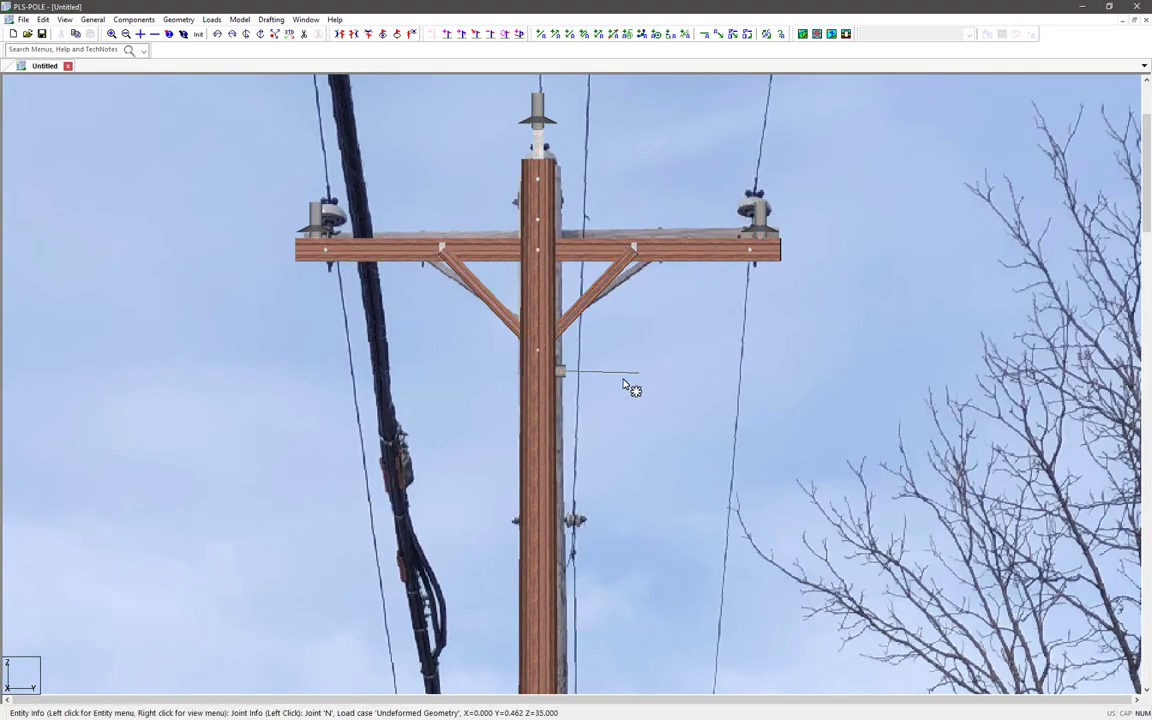
scroll(561, 340, "up", 3)
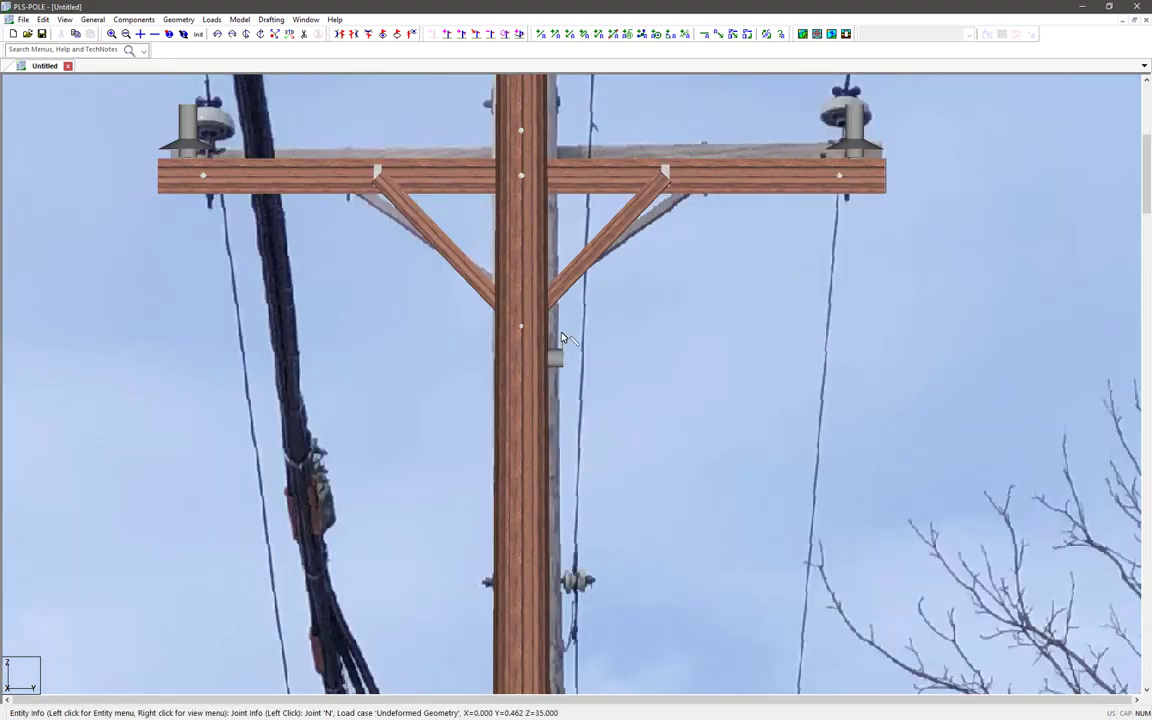
scroll(561, 340, "down", 3)
scroll(561, 340, "up", 3)
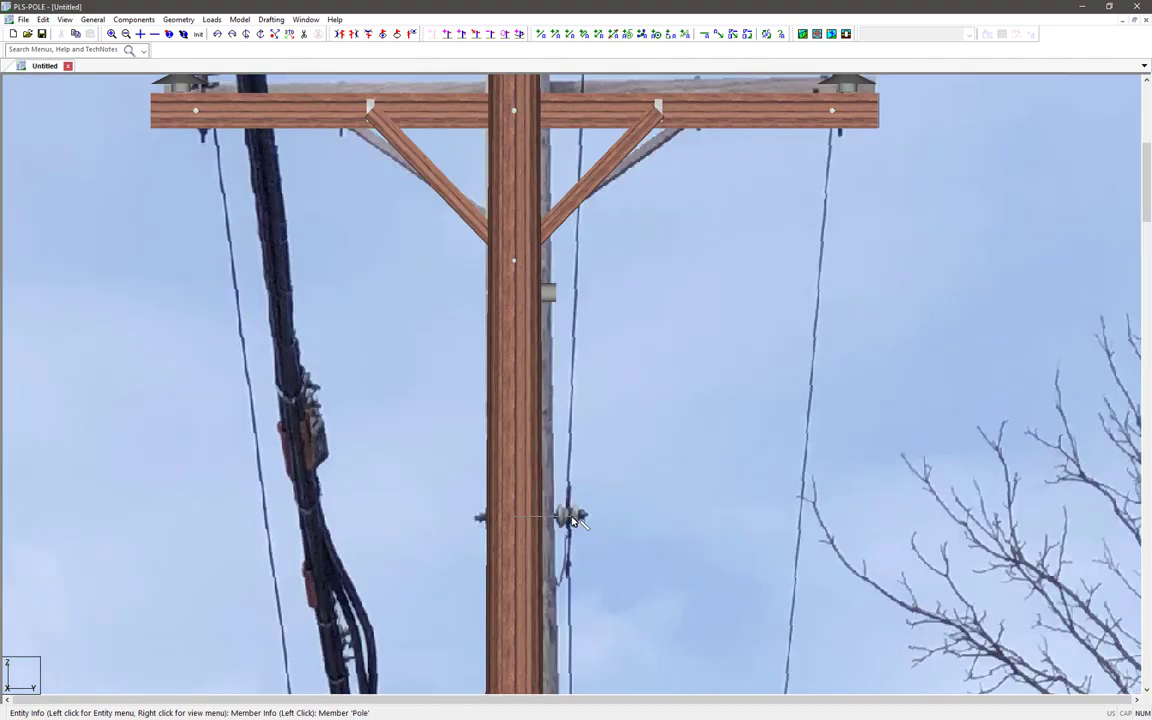
scroll(565, 523, "down", 4)
left_click(391, 301)
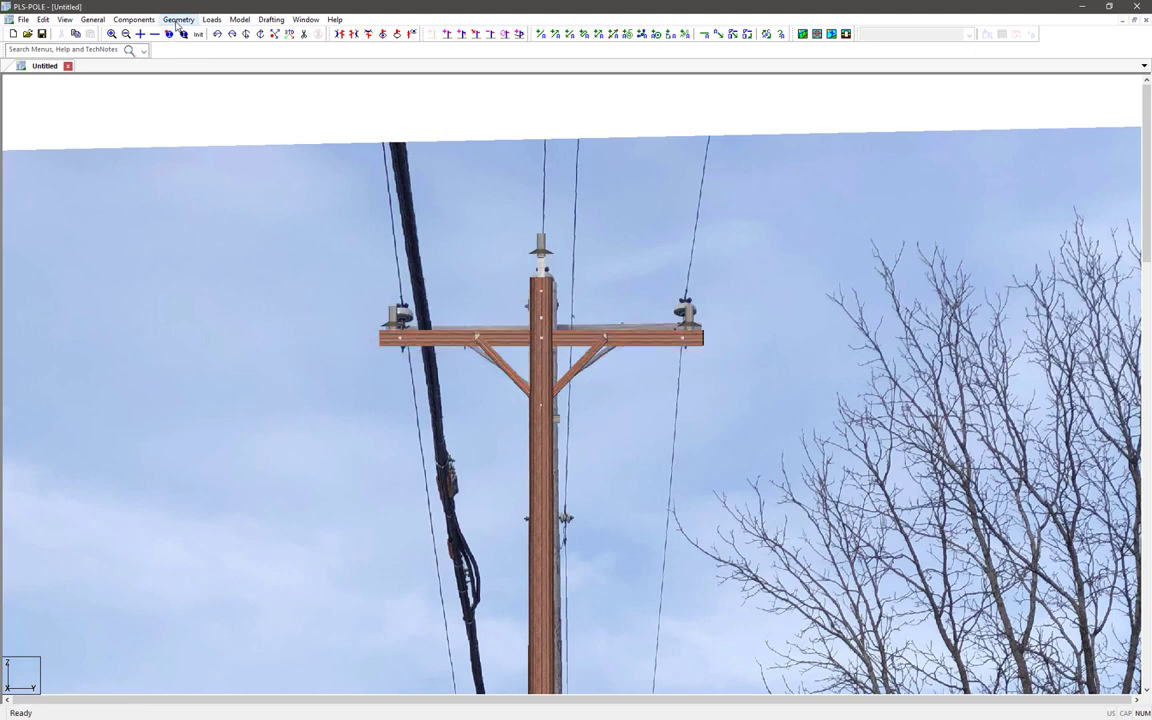
left_click(177, 21)
mouse_move(275, 337)
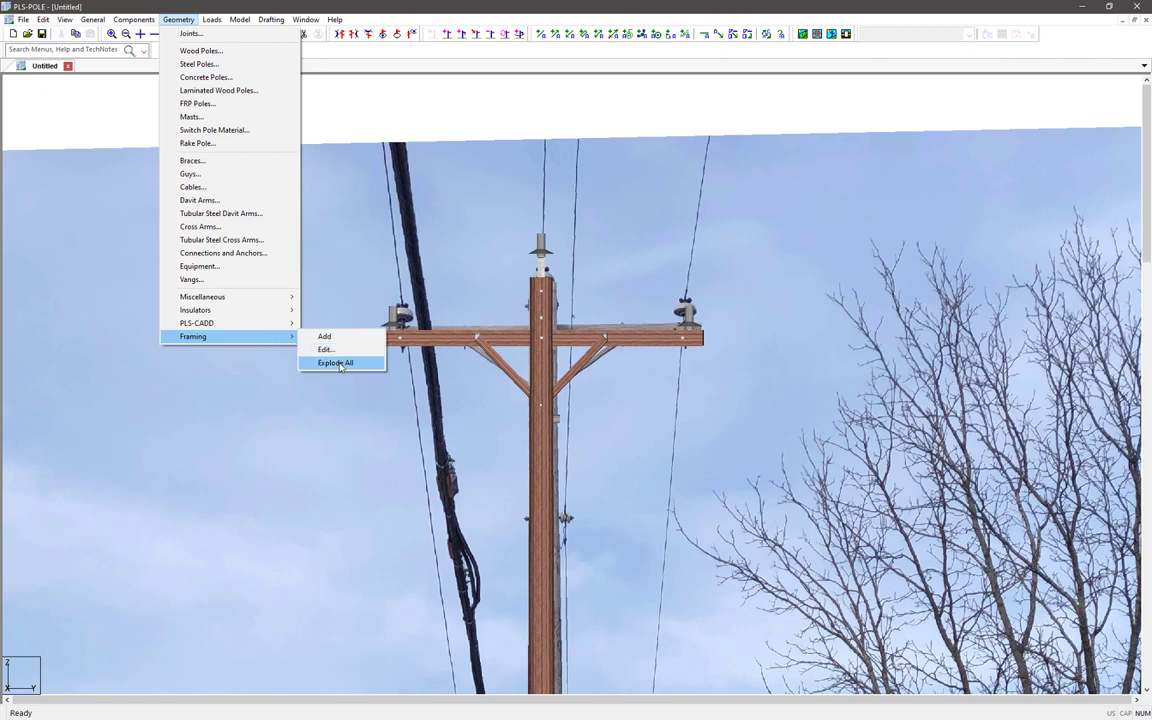
left_click(337, 363)
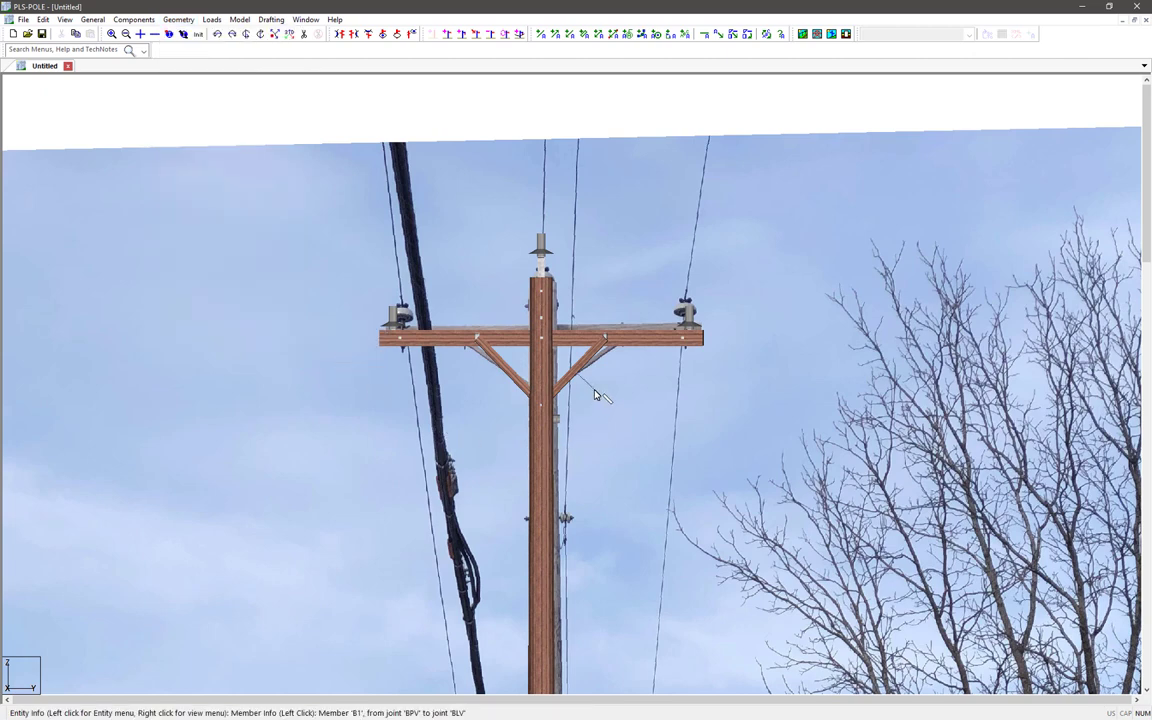
Step: Slide the lower pole attachment down along the pole to match the photo
left_click(478, 35)
left_click_drag(546, 395, 558, 528)
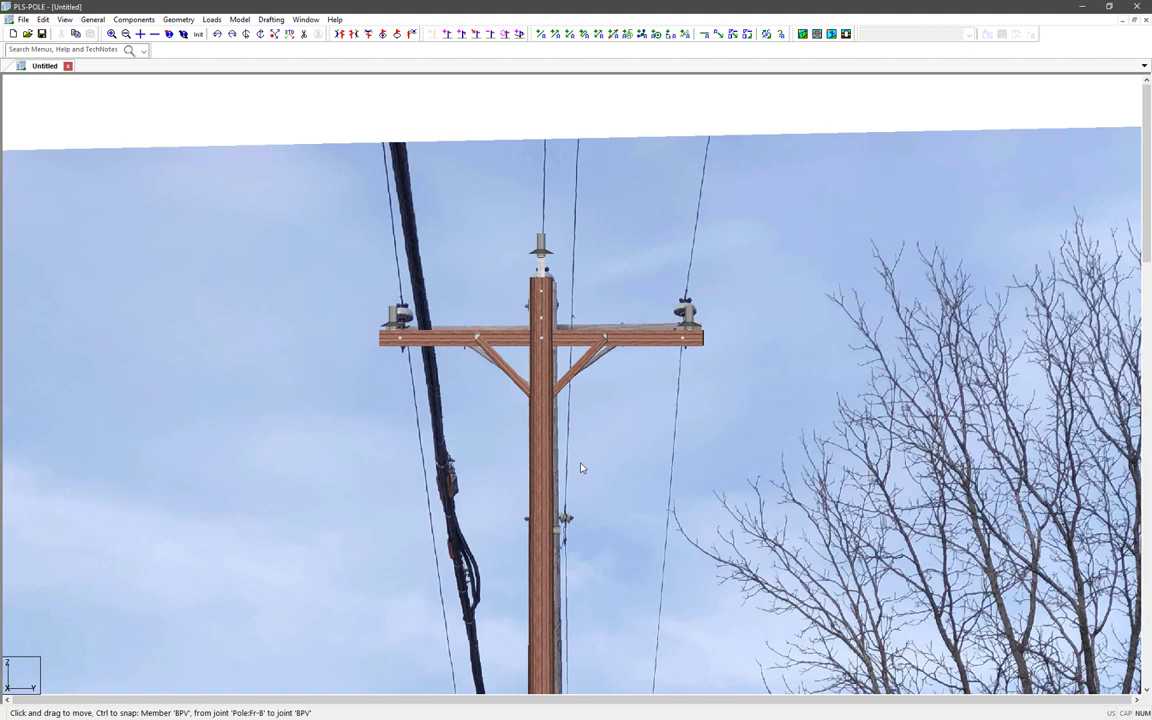
key("Escape")
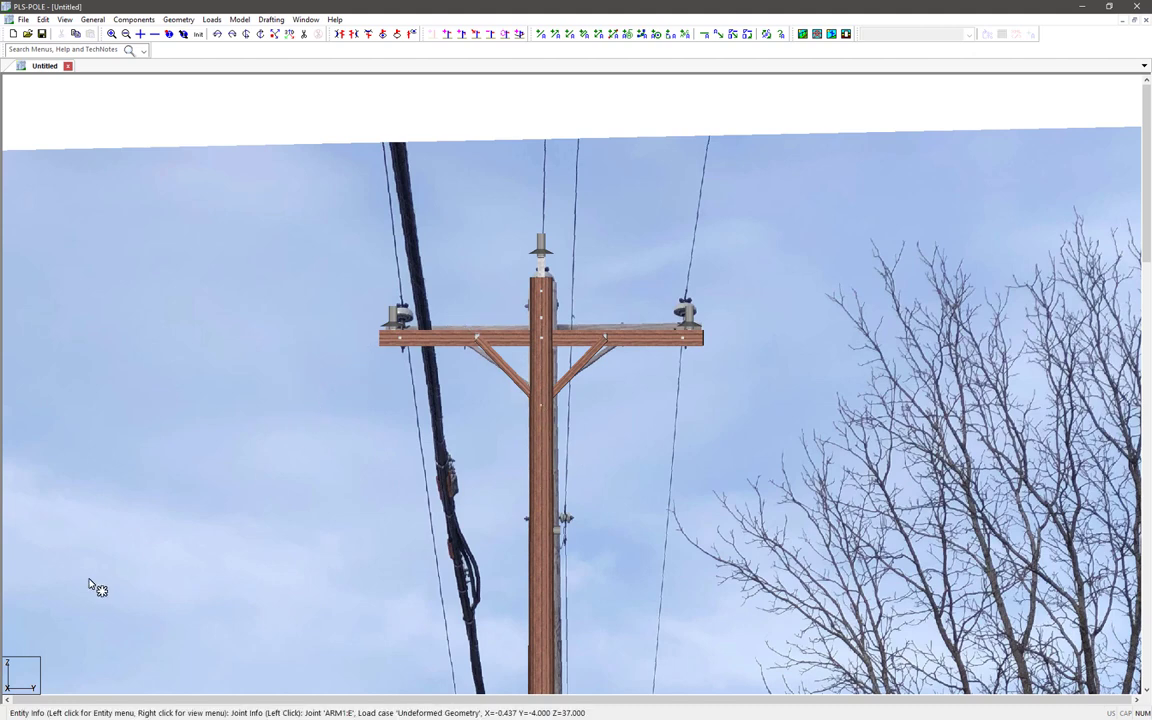
Step: In left view, attach IMG_2853.jpg at X -16.7, Y 0, Z 40.83, width 34
left_click(341, 35)
left_click(271, 19)
left_click(480, 91)
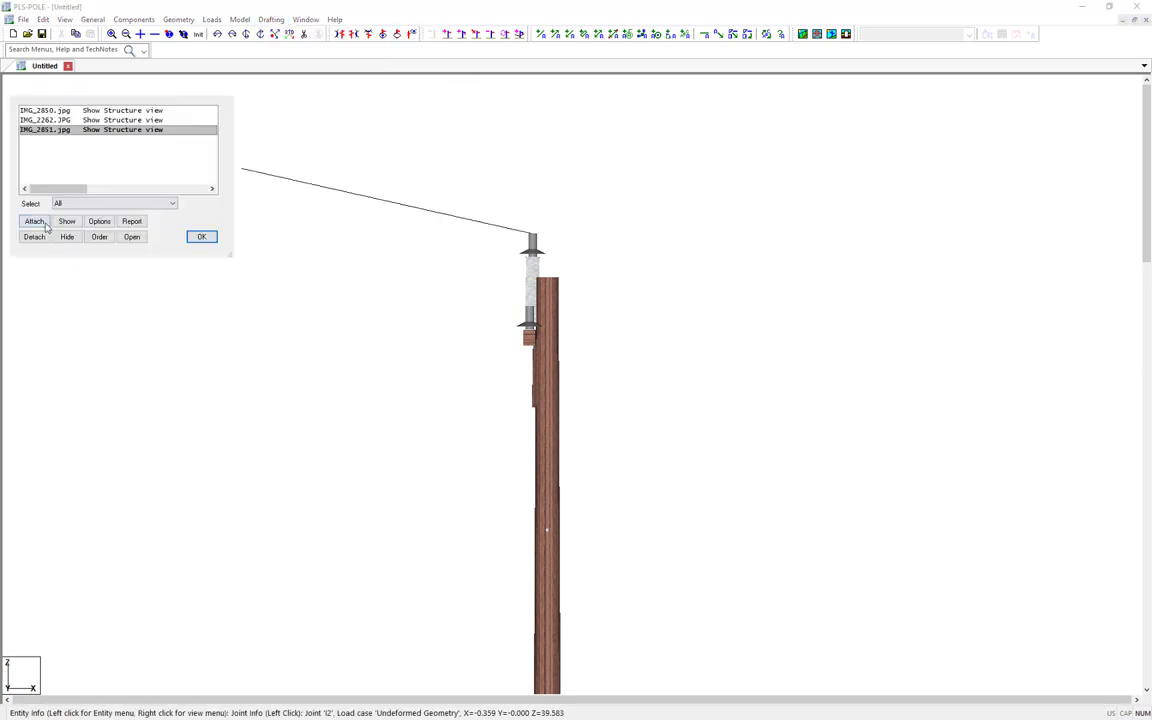
left_click(33, 221)
double_click(704, 285)
left_click(205, 271)
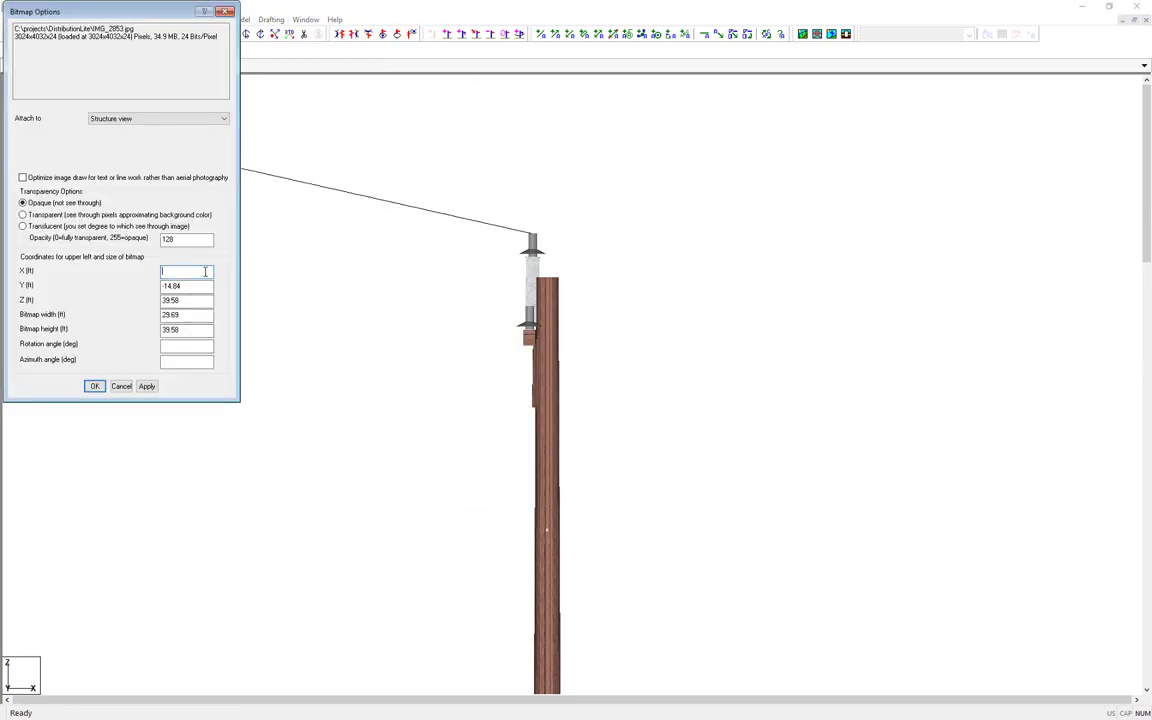
type("-16.7")
key("Tab")
type("0")
key("Tab")
type("40.83")
key("Tab")
type("3")
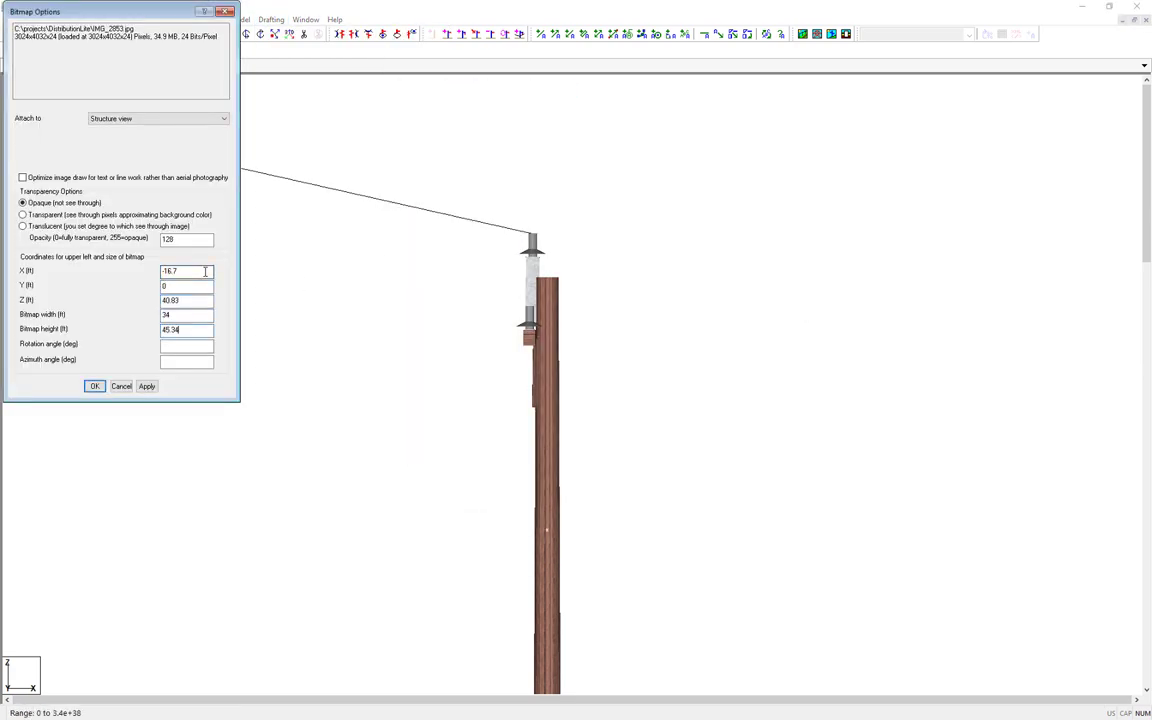
type("90")
key("Return")
Step: Fit the structure in side view and slide node N along the pole
left_click(274, 34)
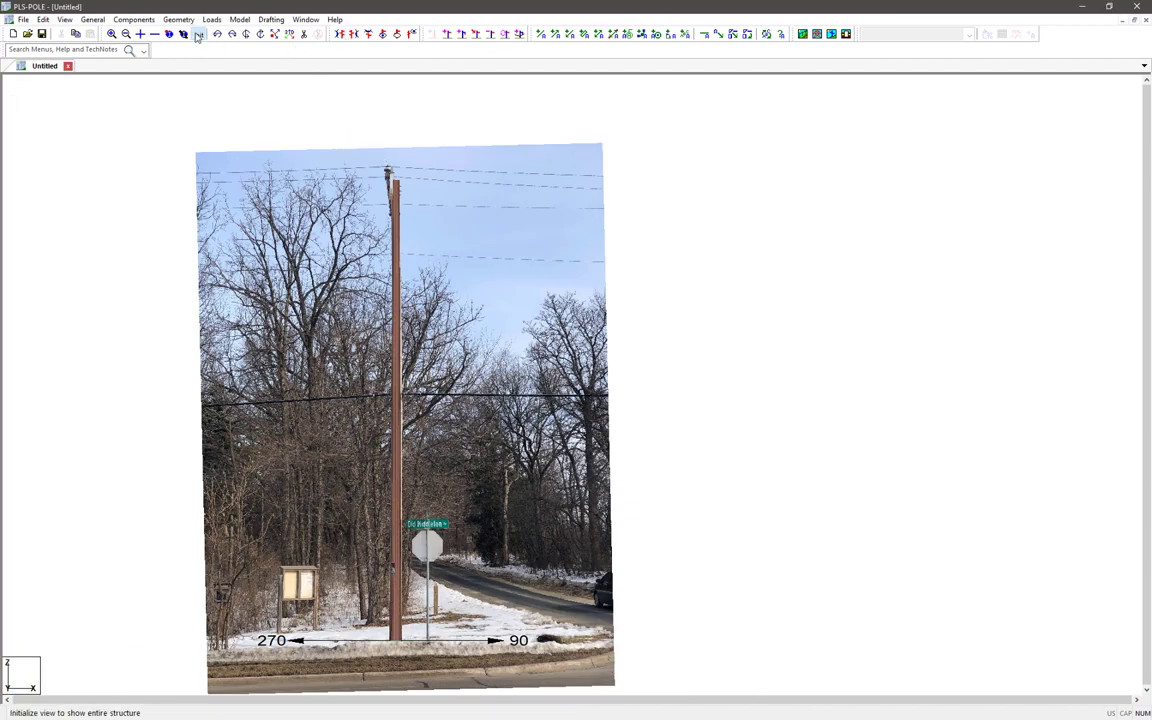
left_click(339, 34)
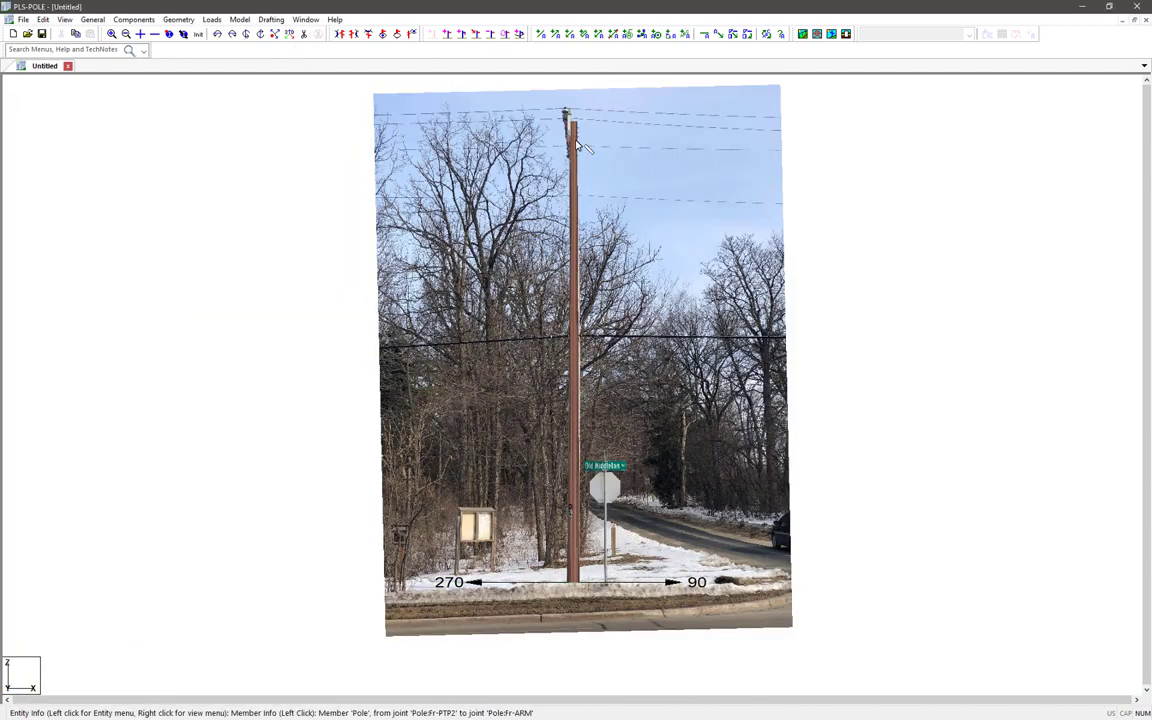
scroll(597, 183, "up", 3)
scroll(597, 183, "up", 3)
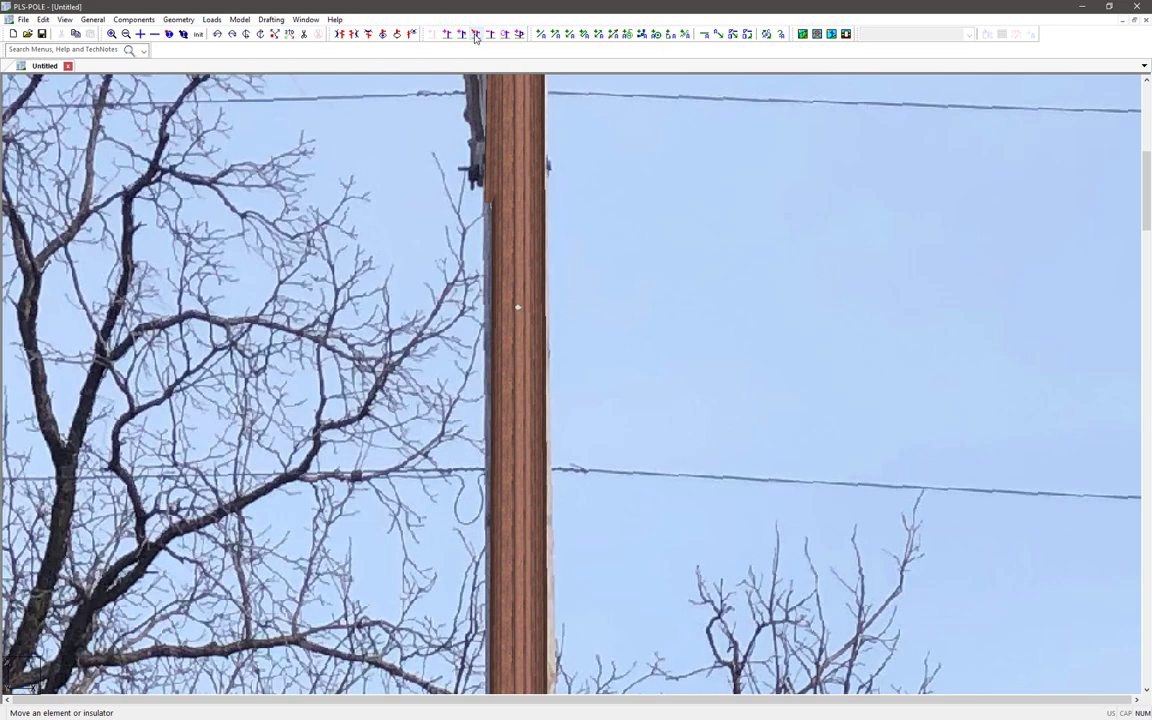
mouse_move(517, 307)
left_mouse_down()
mouse_move(532, 340)
mouse_move(537, 473)
left_mouse_up()
middle_click_drag(612, 442, 689, 463)
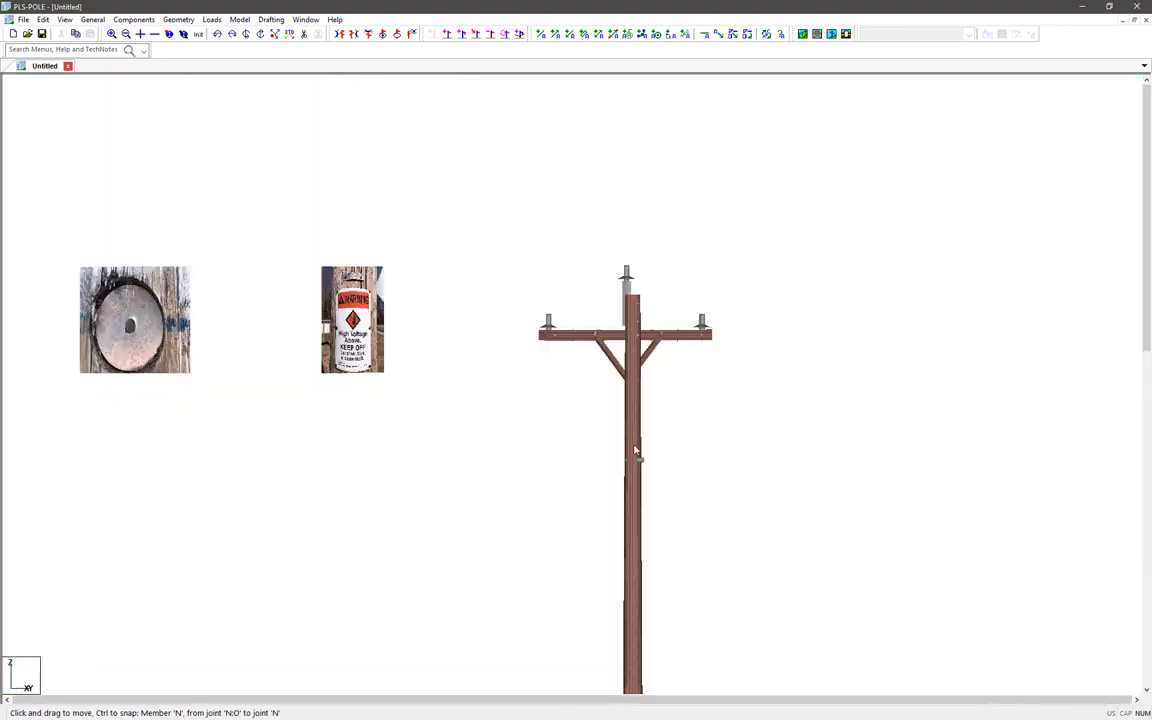
middle_click_drag(694, 517, 595, 168)
Step: Place the Communication Attachments Tangent framing onto the pole from the Framing Manager
scroll(674, 296, "down", 3)
scroll(674, 296, "up", 2)
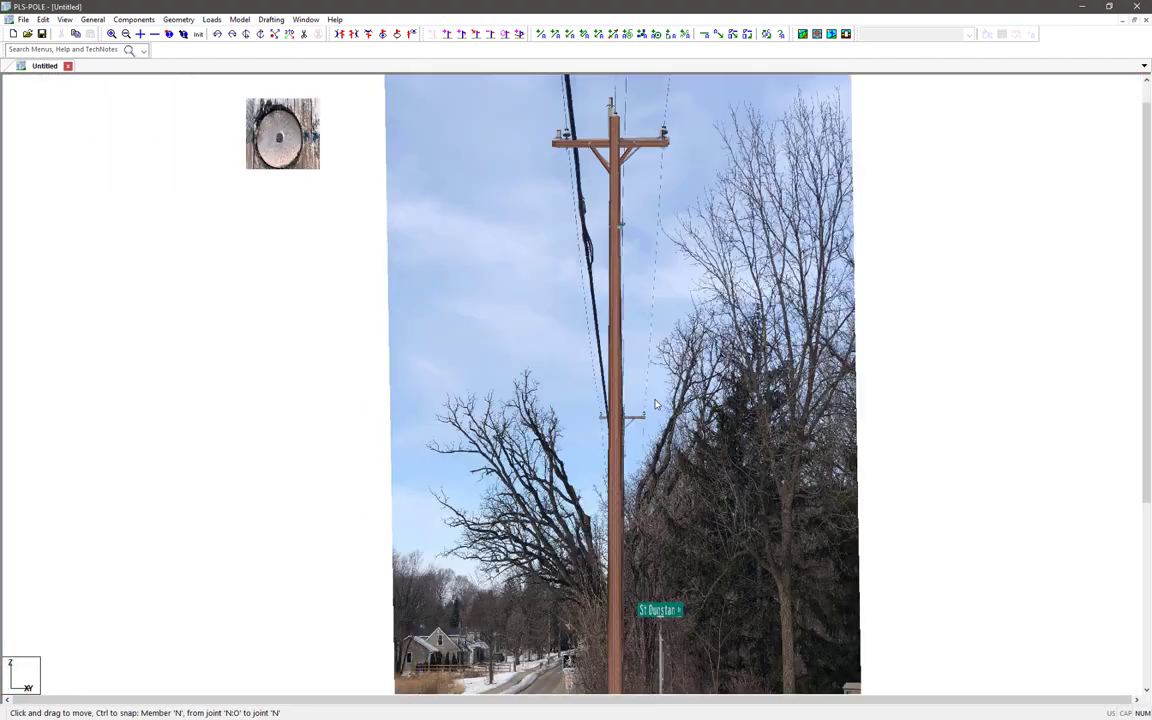
left_click(133, 19)
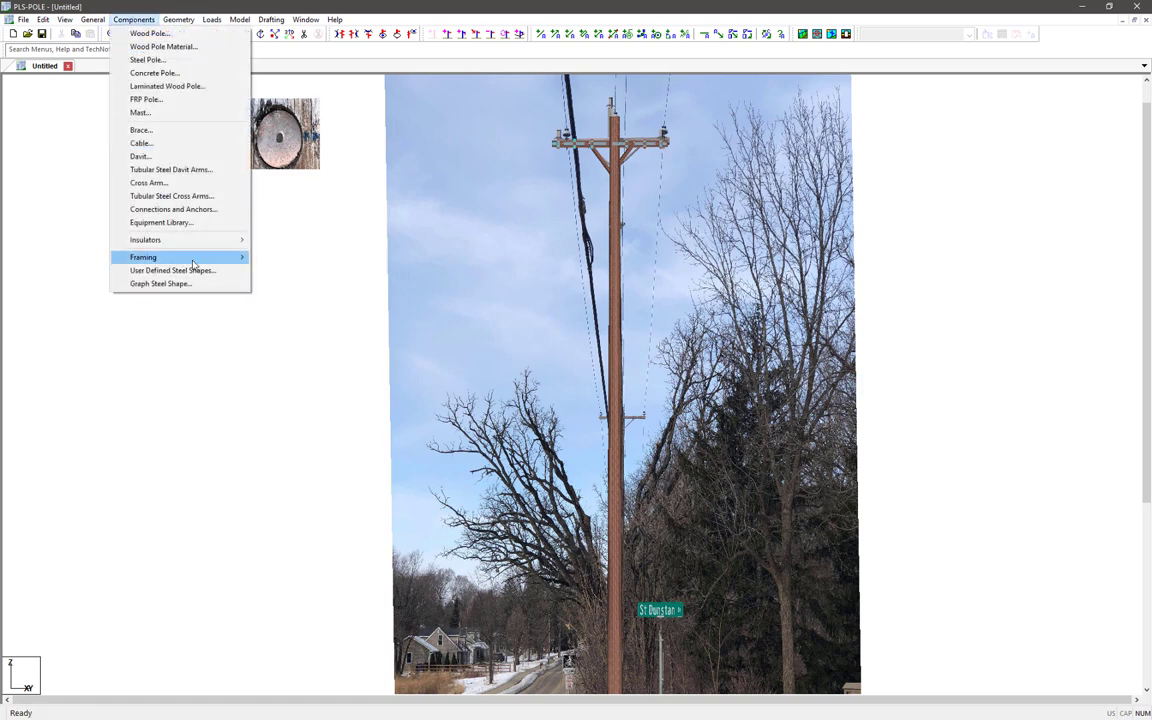
mouse_move(176, 236)
left_click(268, 237)
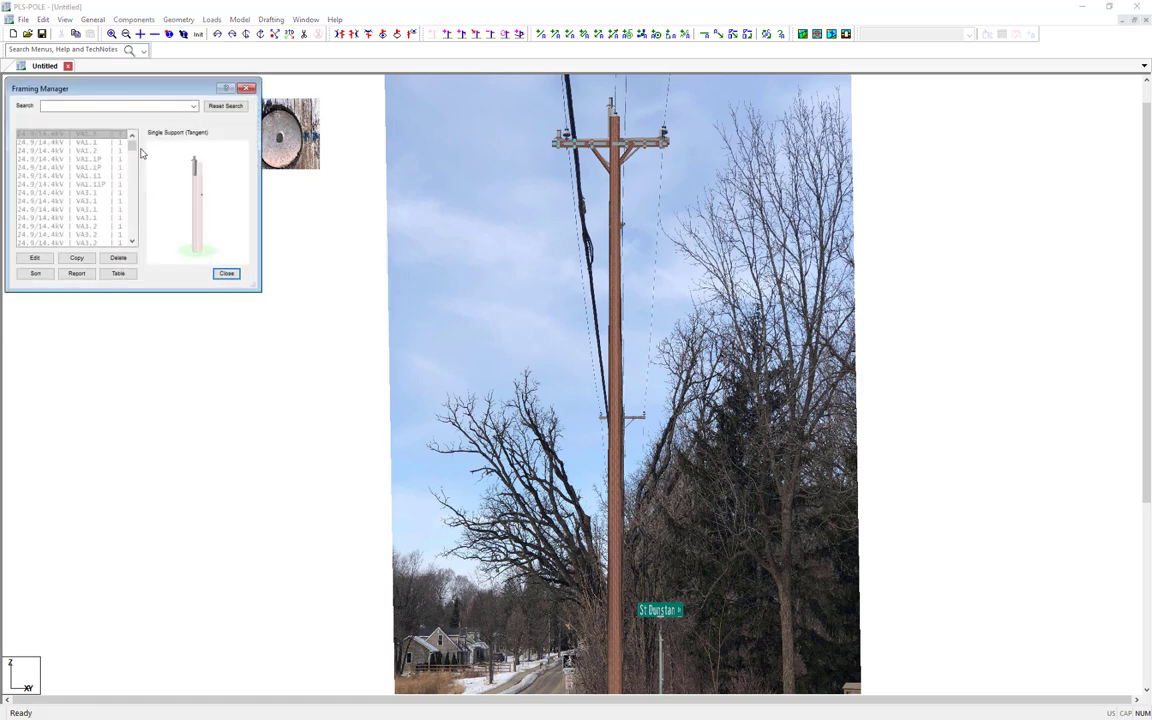
left_click(193, 105)
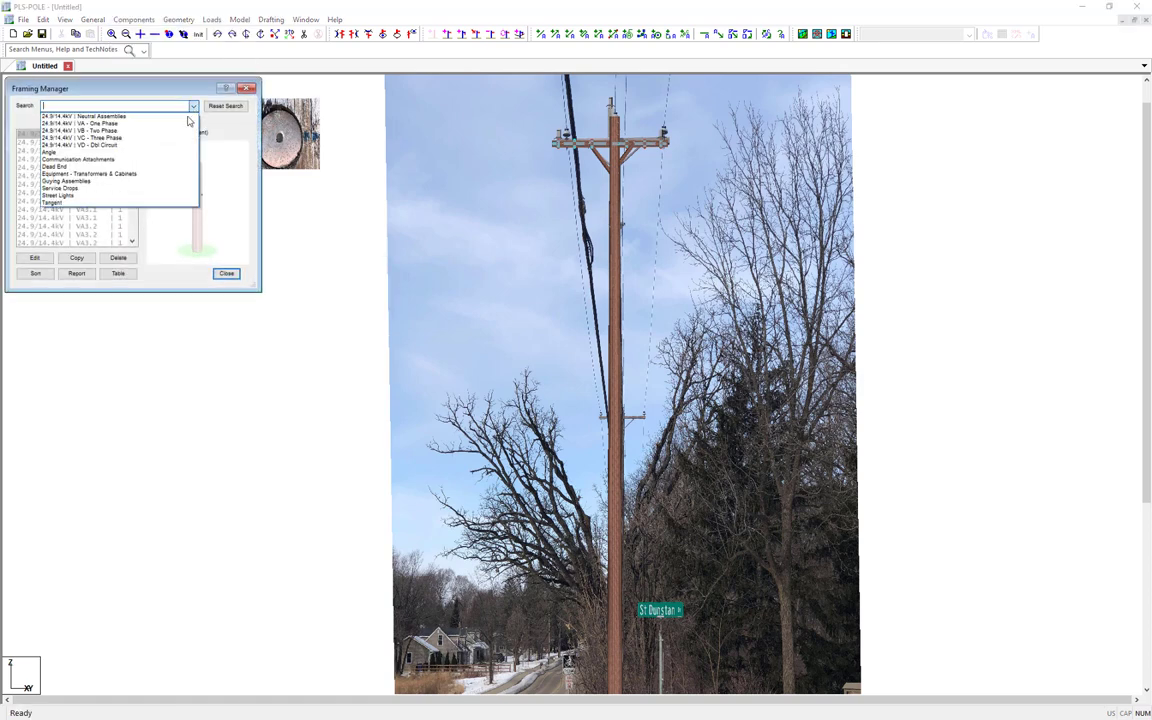
left_click(140, 160)
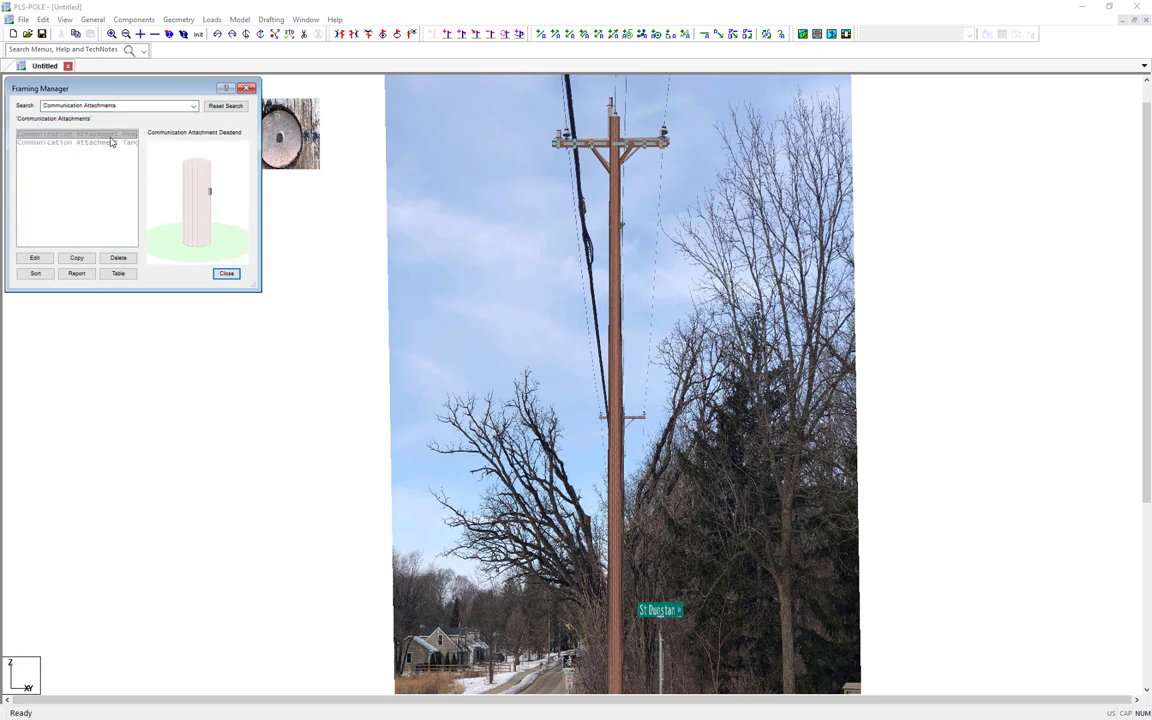
left_click(109, 143)
left_click_drag(197, 195, 630, 421)
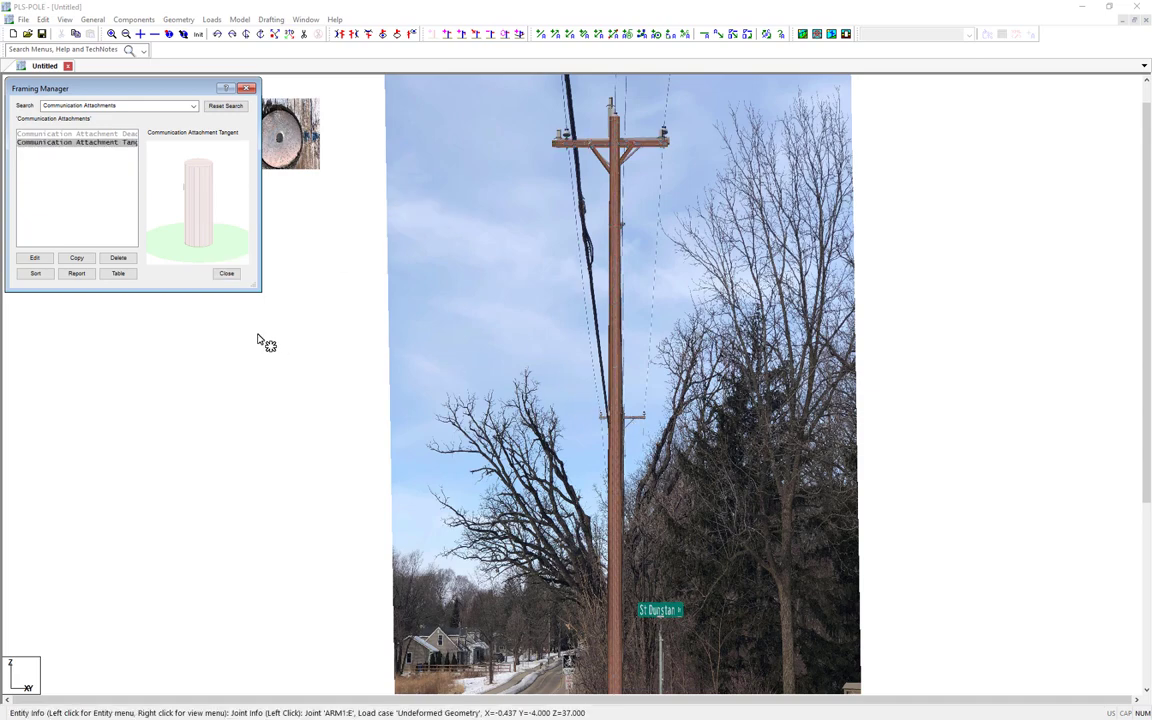
left_click(226, 273)
Step: Lower the TELV attachment to the communication wire height in the photo
scroll(577, 408, "up", 5)
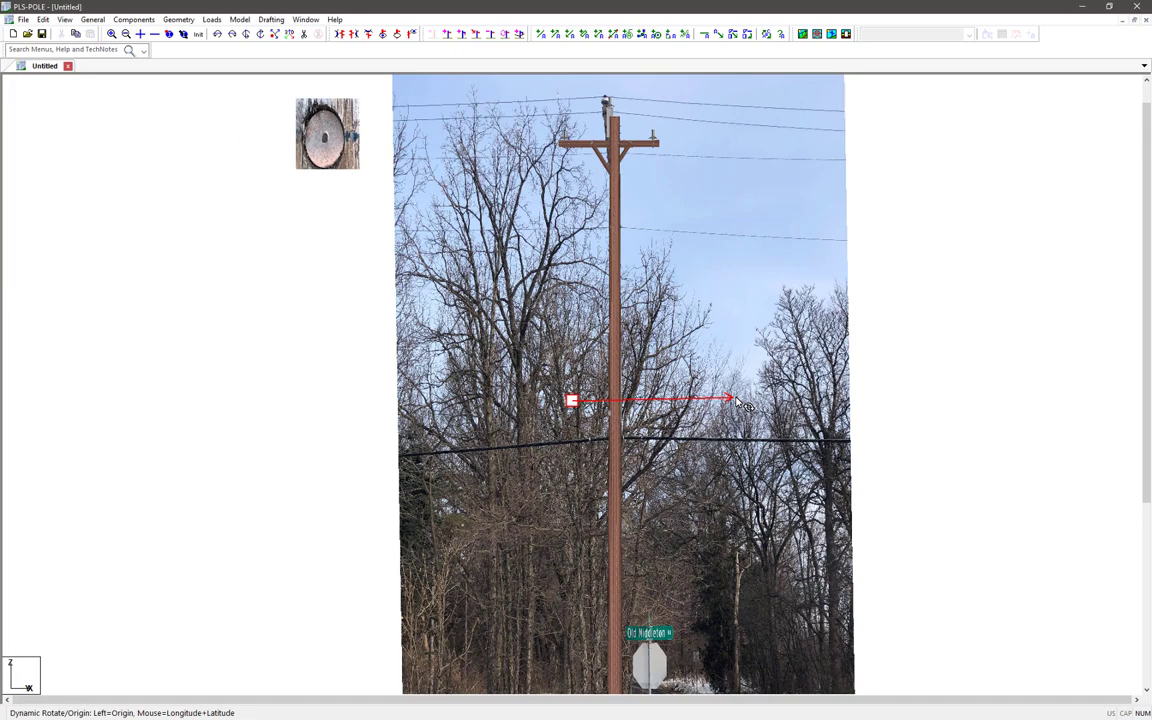
scroll(533, 378, "up", 2)
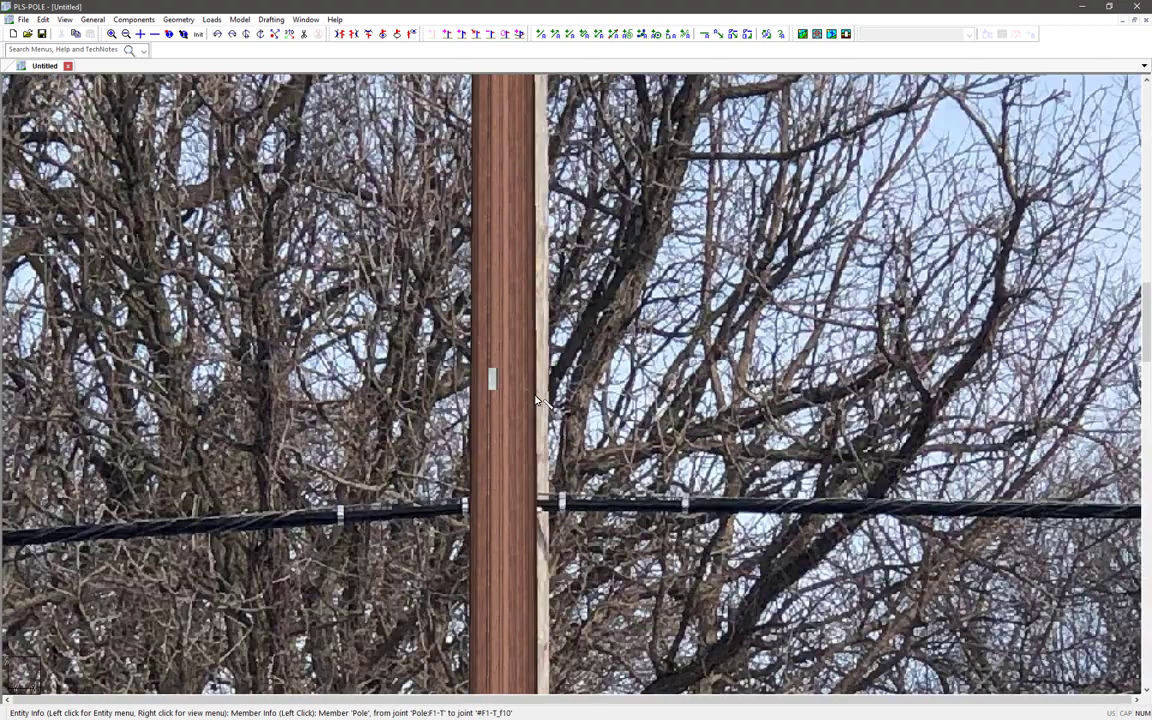
left_click(481, 37)
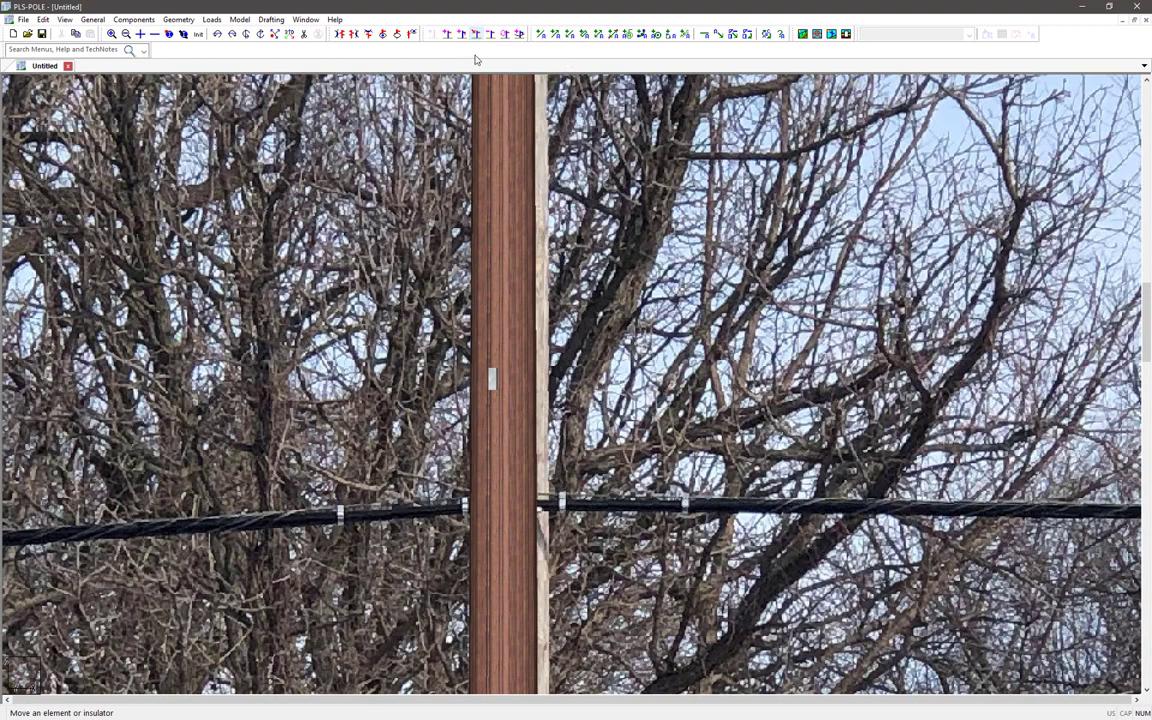
left_click(509, 378)
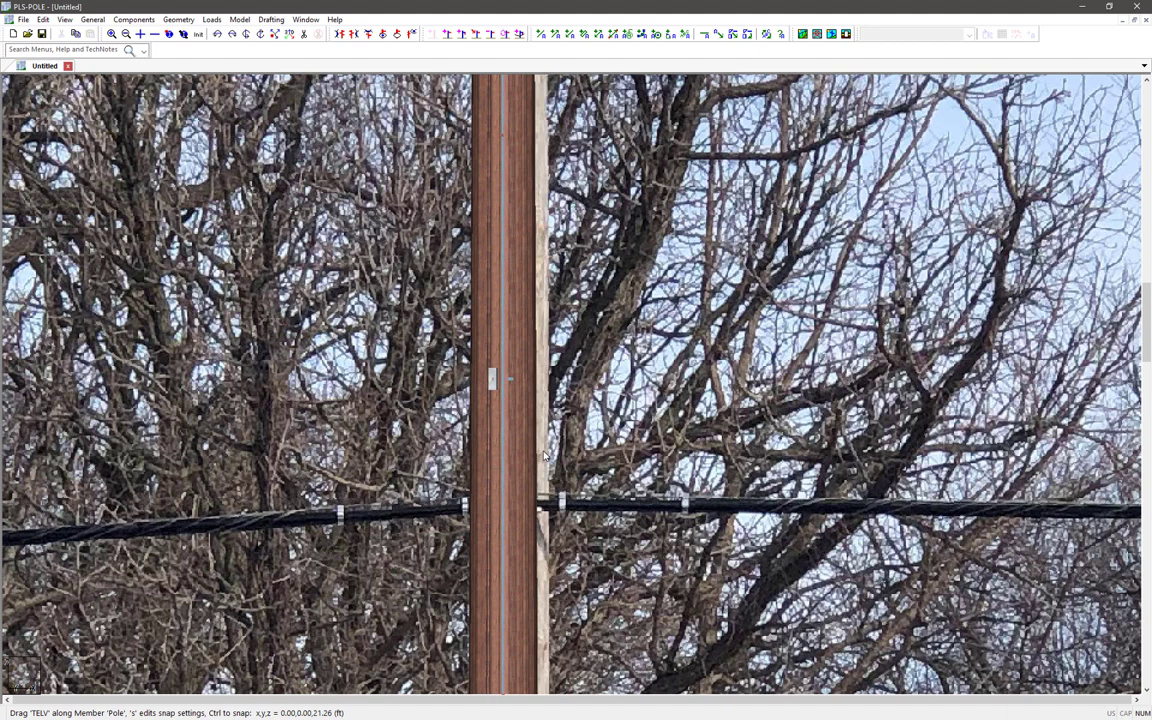
left_click_drag(493, 378, 493, 505)
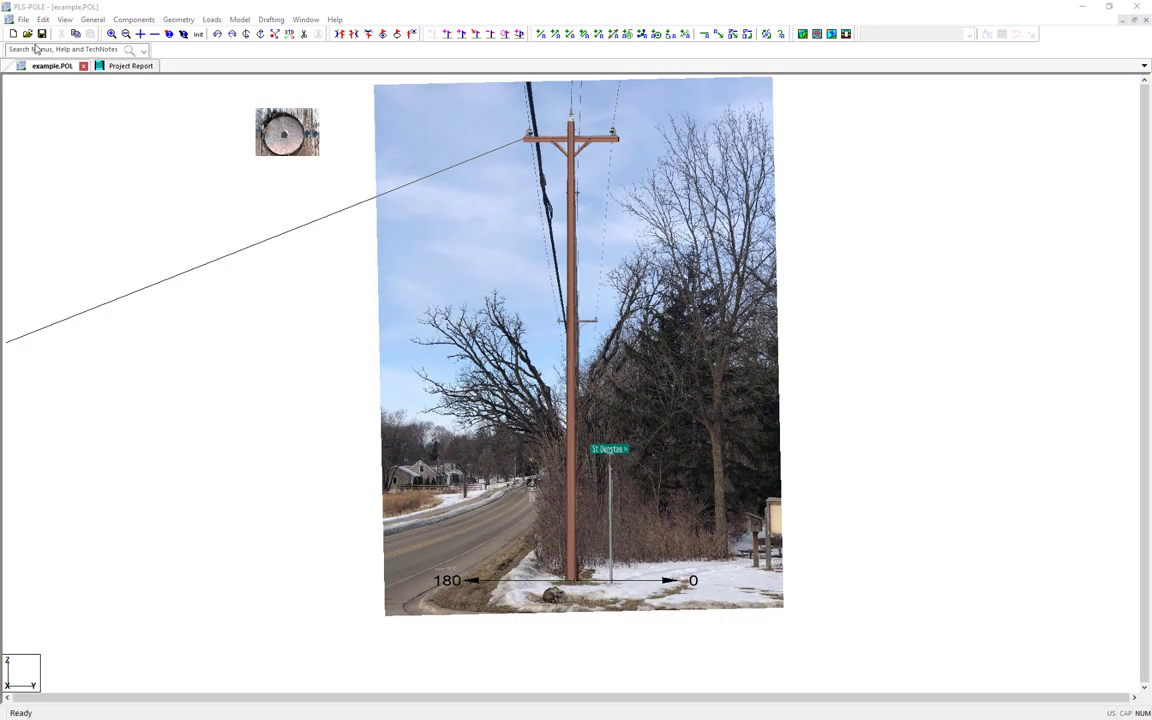
Step: Save the pole model as example.POL, replacing the existing file, and export it to PLS-CADD Lite
left_click(24, 20)
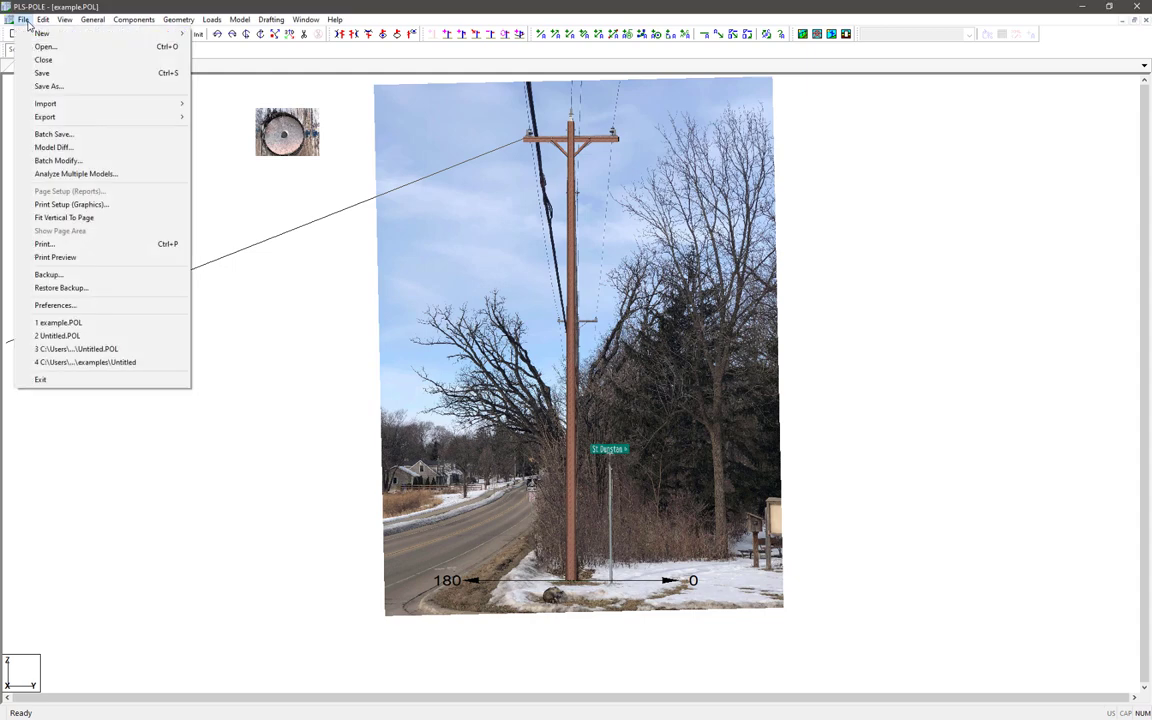
left_click(48, 86)
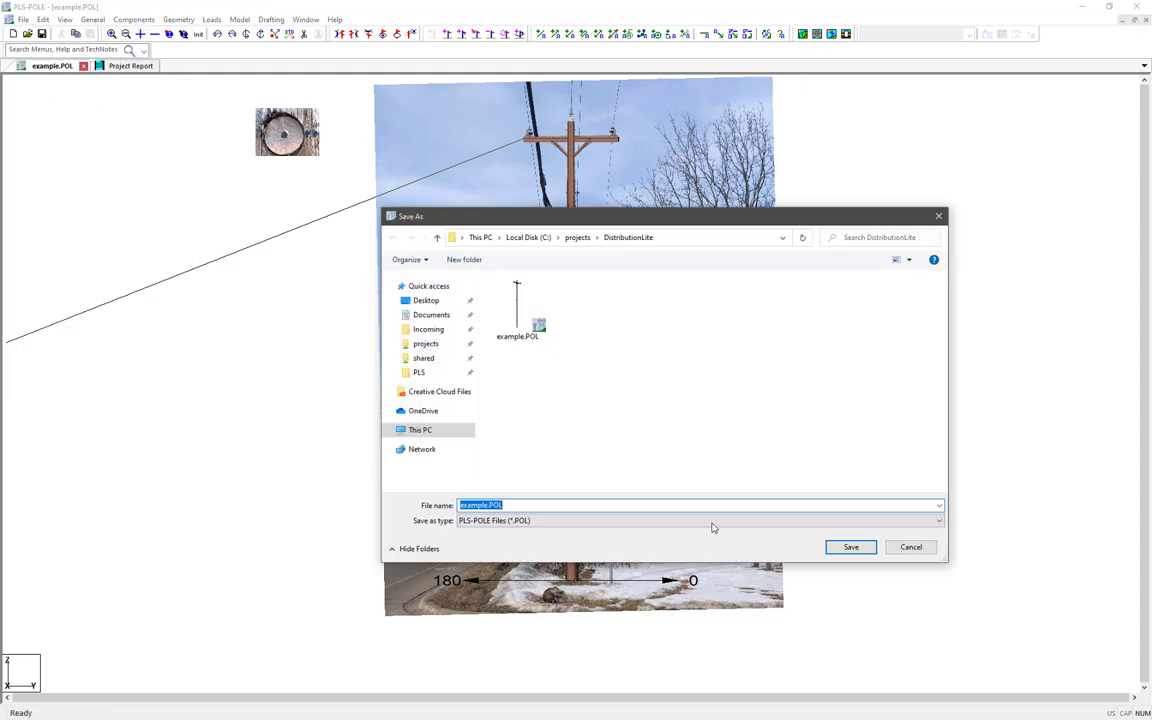
left_click(826, 549)
left_click(604, 366)
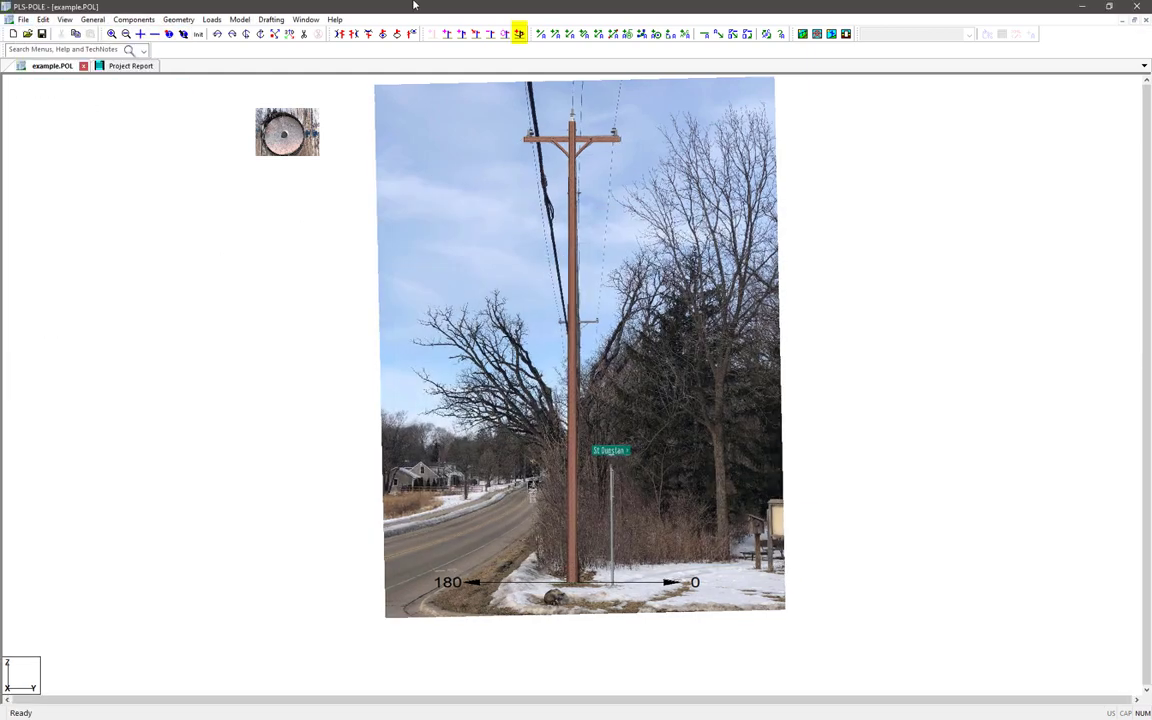
left_click(520, 35)
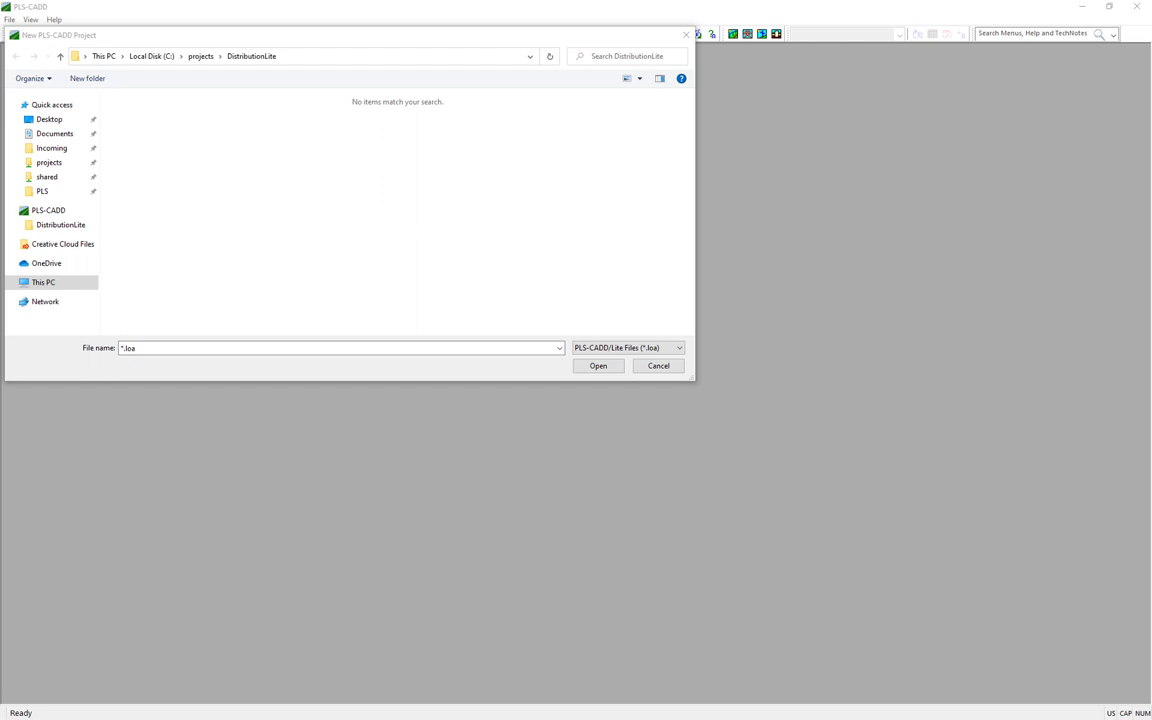
Step: Create the new PLS-CADD project as example.loa
left_click(204, 347)
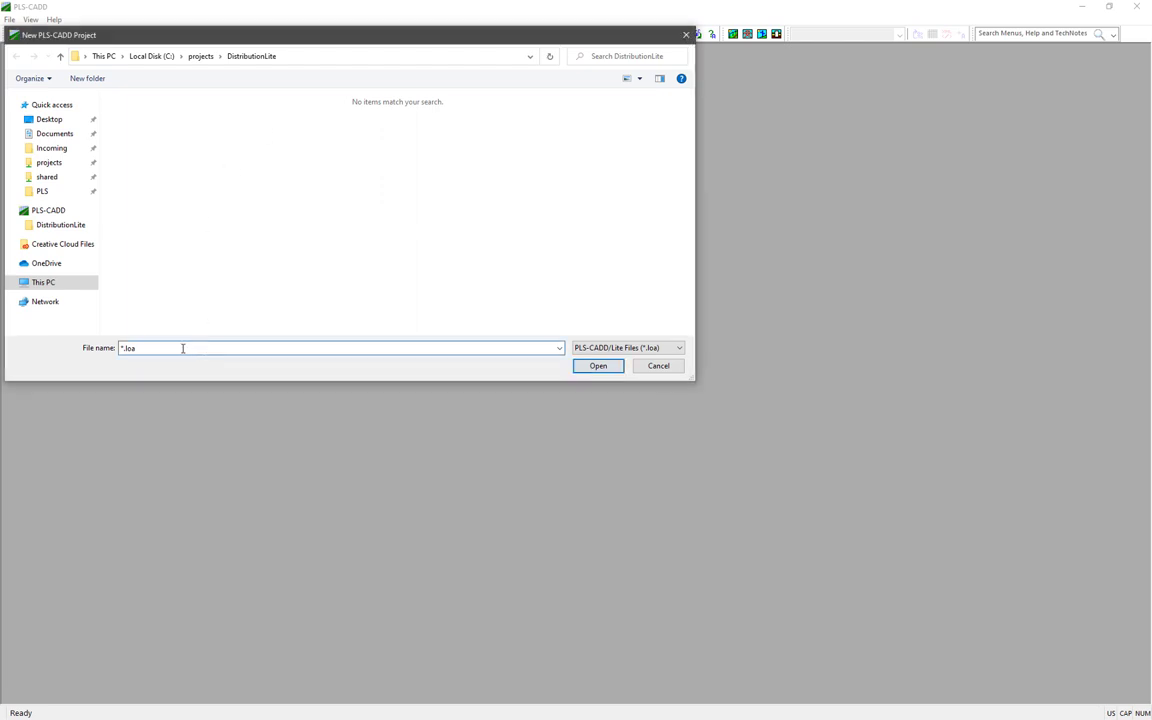
type("example")
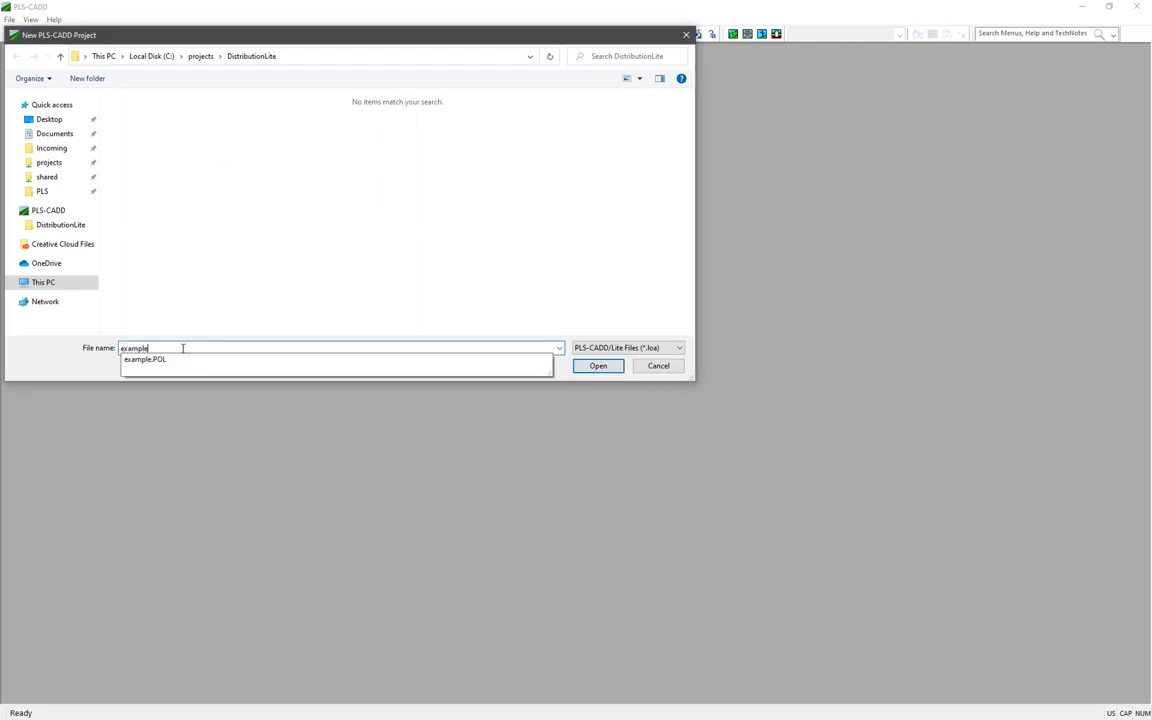
type(".loa")
key("Return")
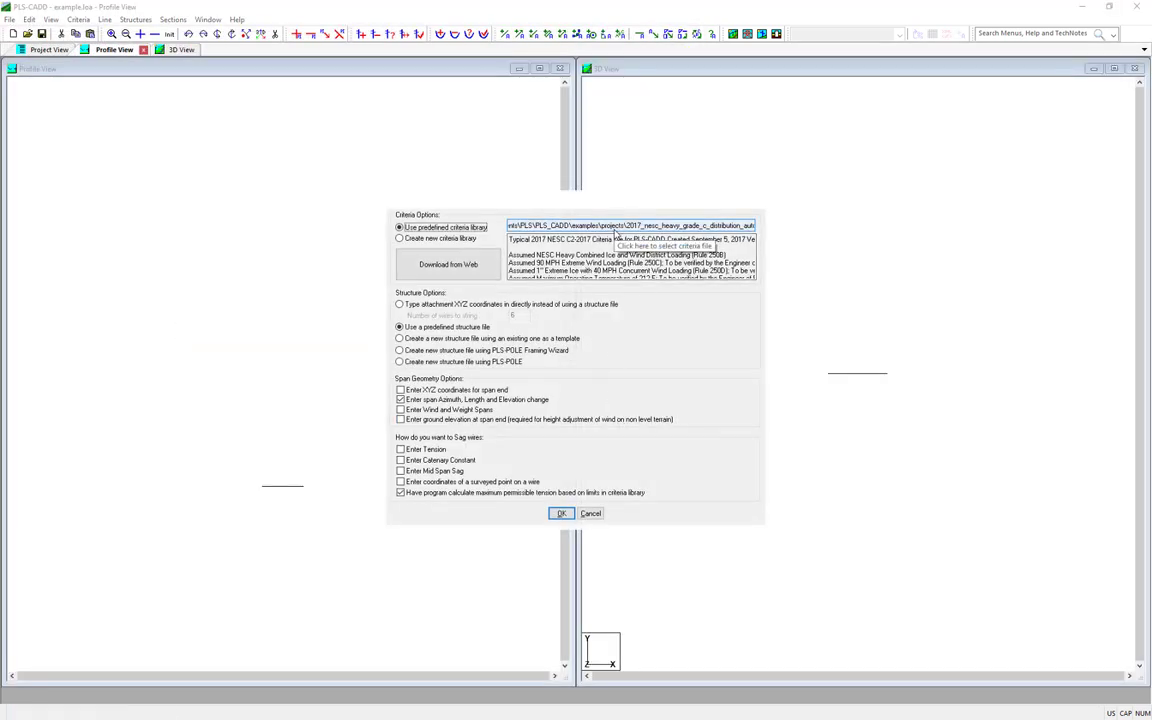
Step: Download and load the 2017 NESC heavy grade C 60ft exemption criteria from the web, overwriting the old file
left_click(616, 228)
left_click(590, 298)
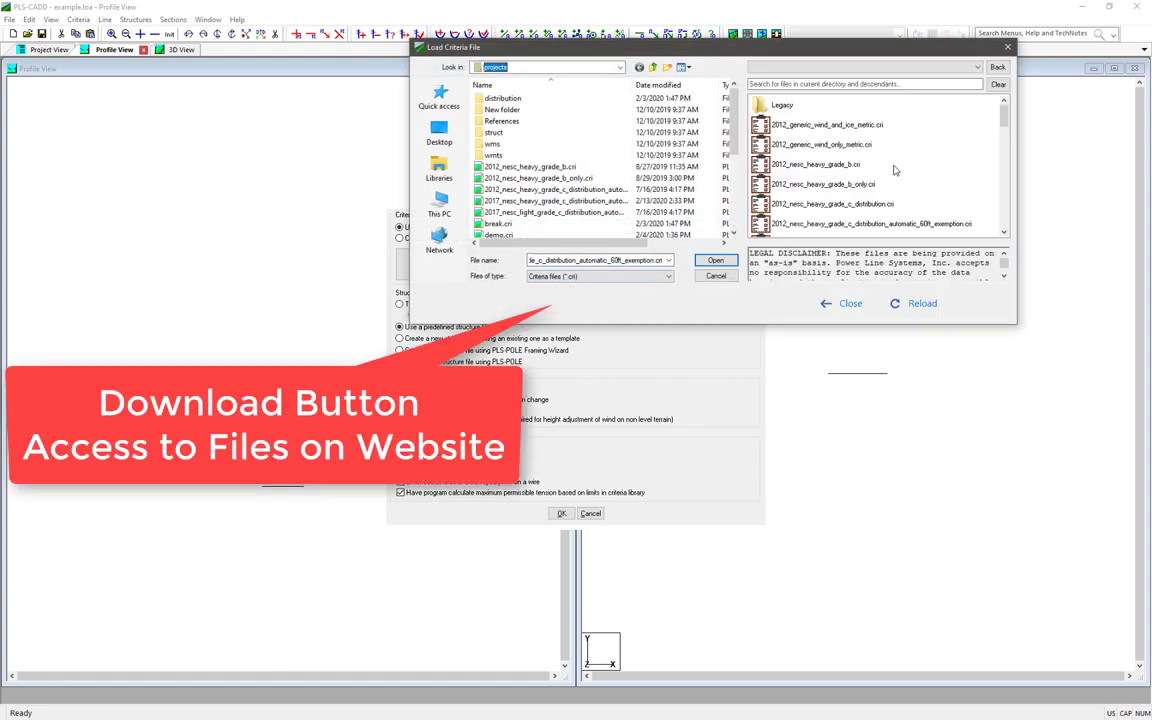
left_click_drag(1006, 112, 1017, 173)
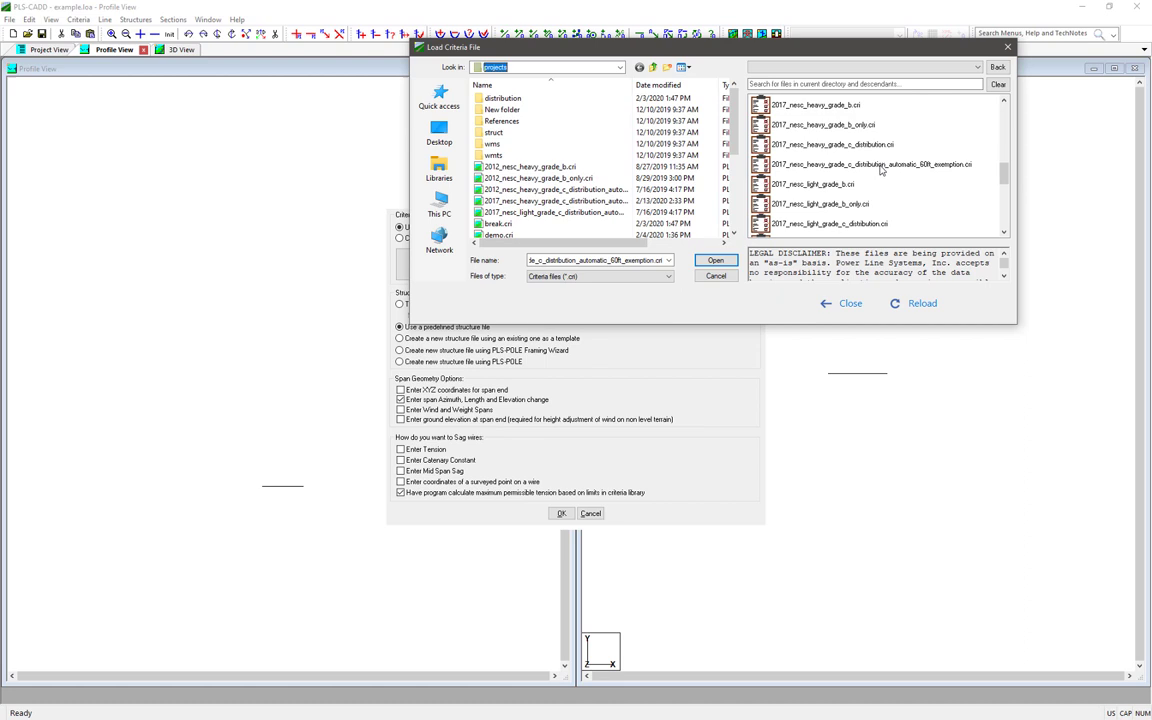
left_click(972, 166)
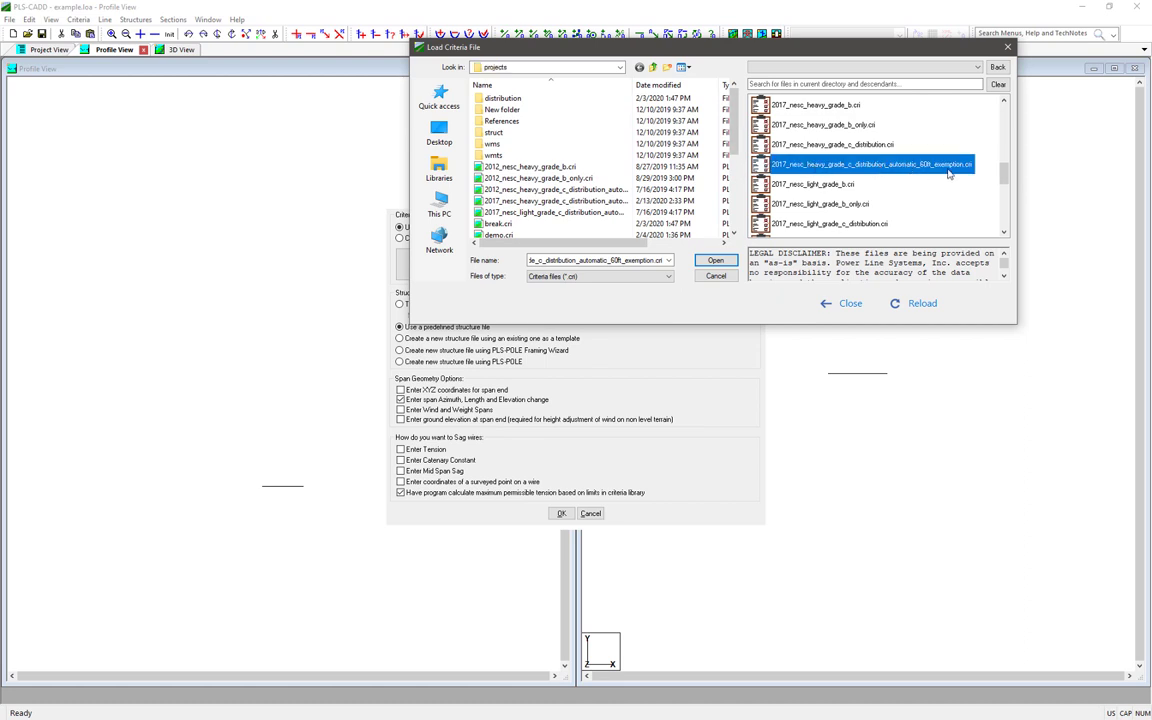
double_click(833, 167)
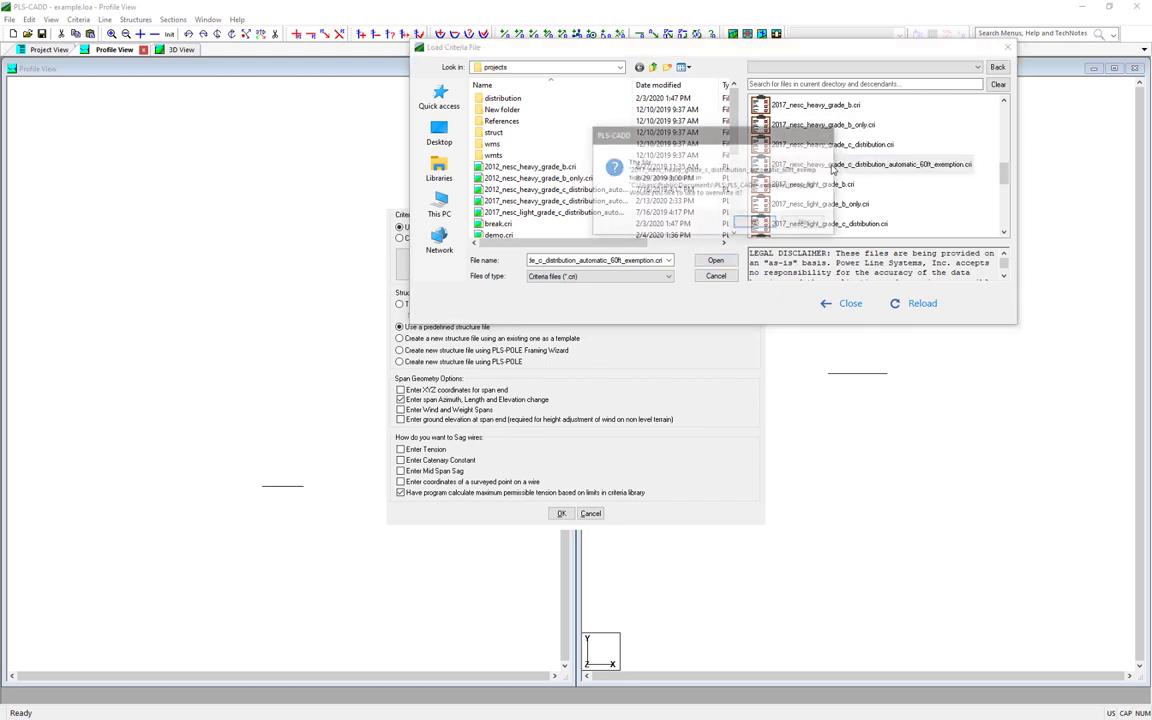
left_click(755, 224)
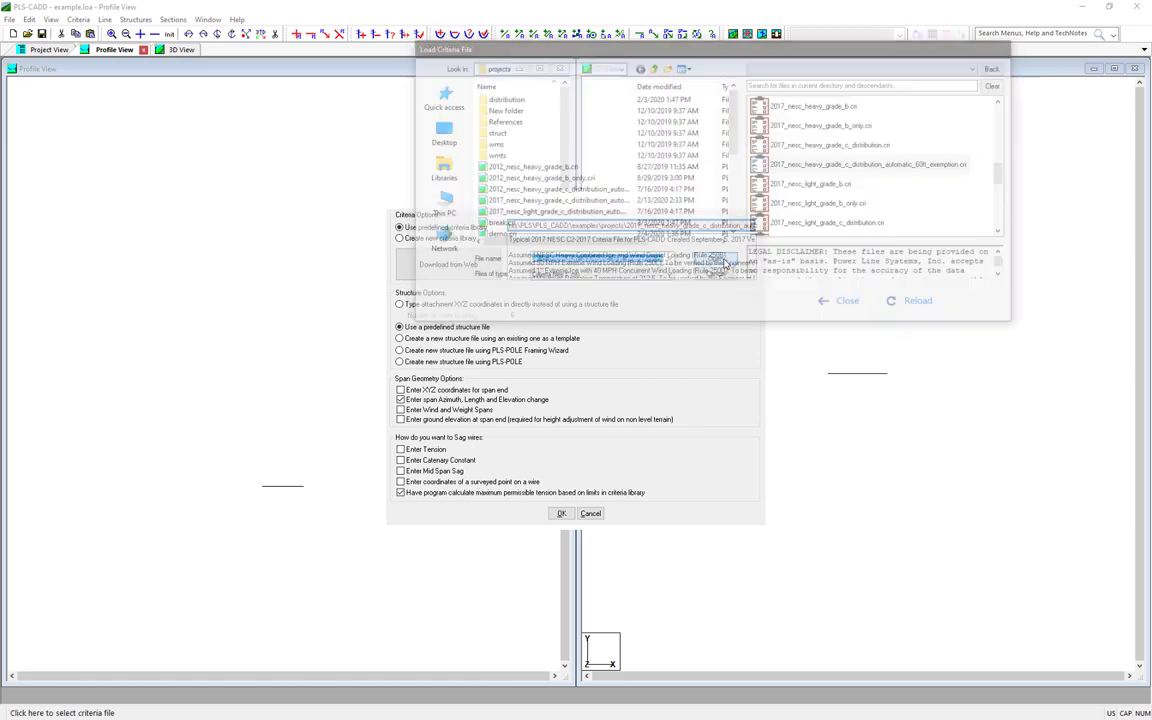
left_click(561, 514)
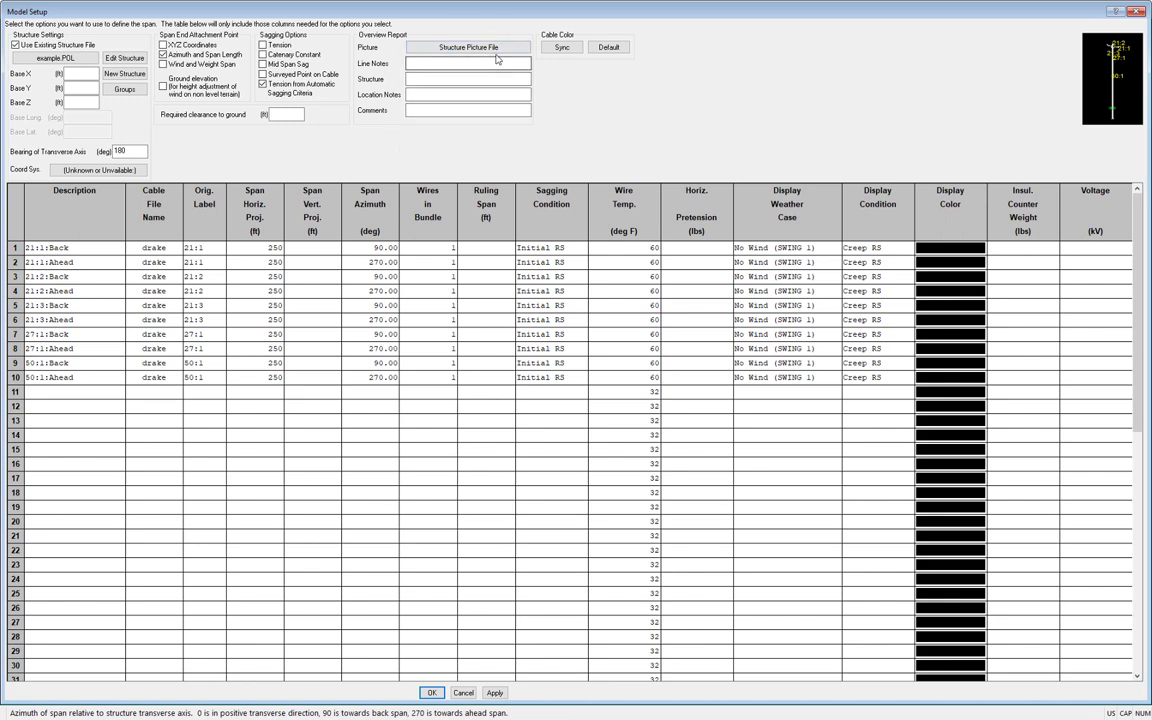
Step: Attach IMG_2855.jpg as structure picture; enter Line XYZ, structure 18Y6-B3, location notes, comment Dead Raccoon Nearby
left_click(472, 48)
double_click(600, 120)
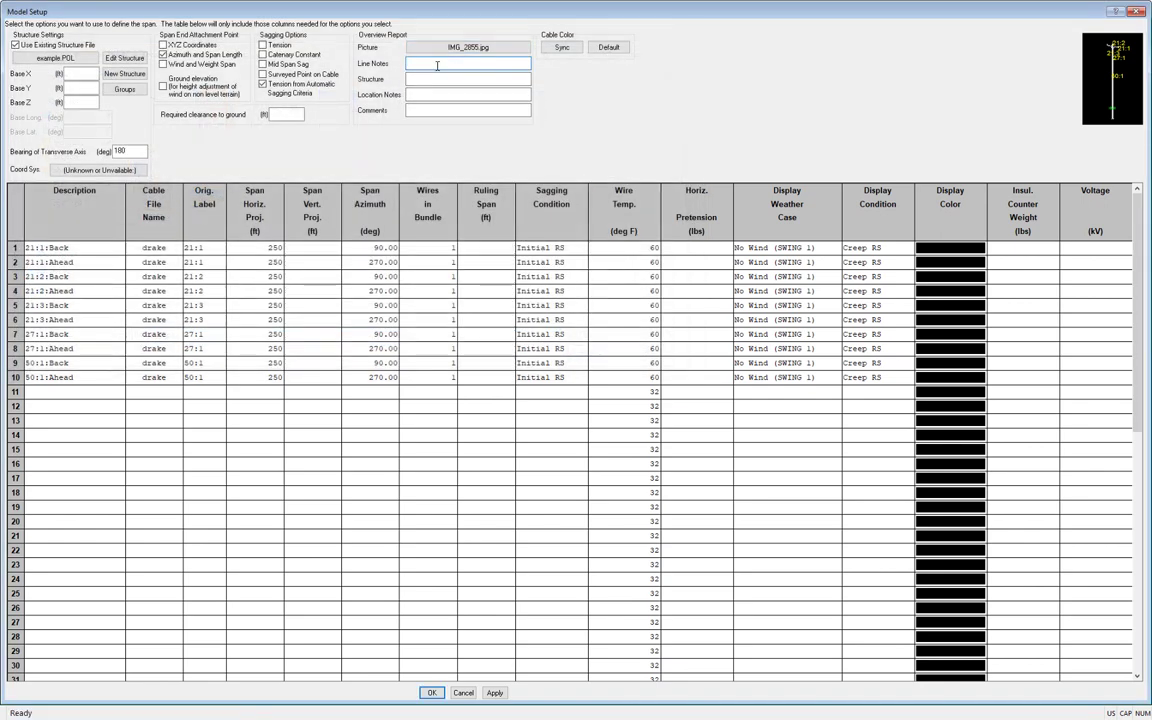
key("Tab")
key("ctrl+v")
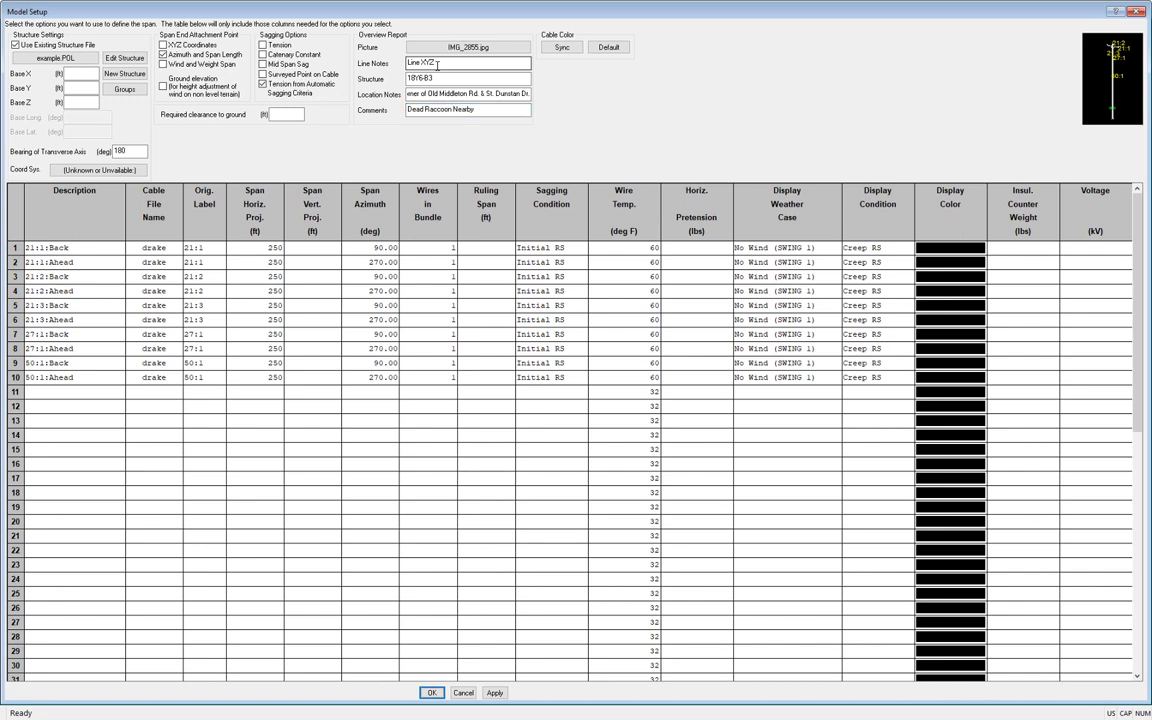
Step: Select the descriptions and attachment labels of all ten wires and preview the pole in 3D
left_click(95, 262)
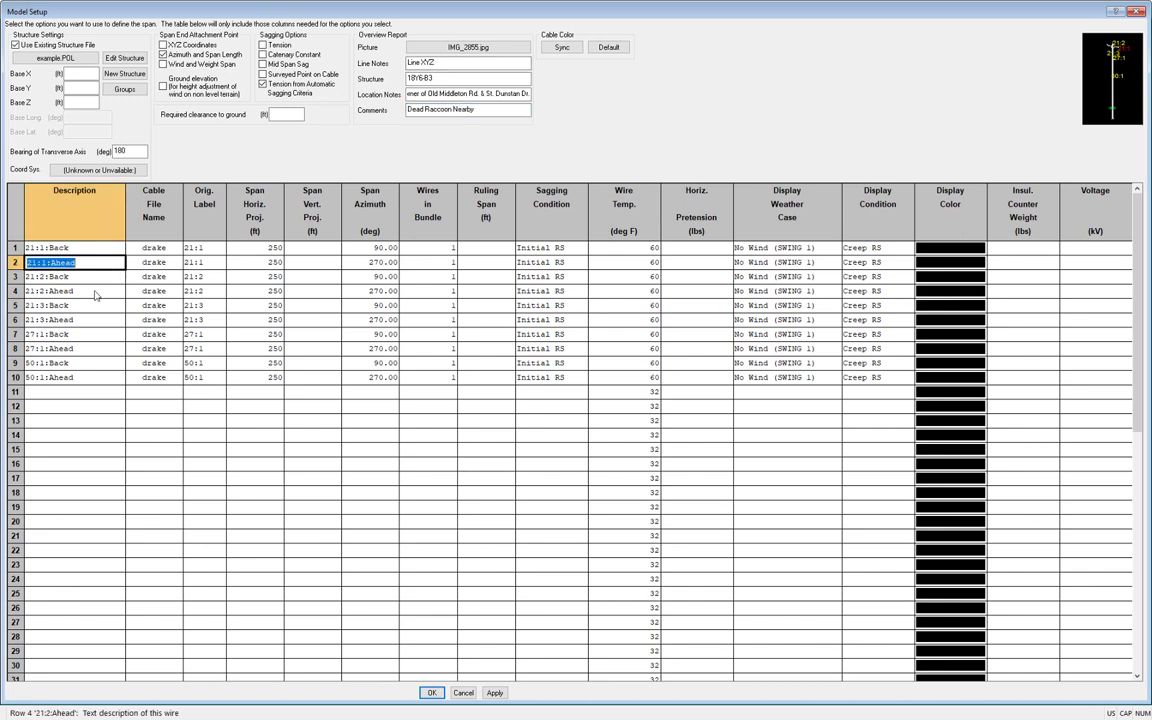
left_click_drag(102, 254, 95, 380)
left_click_drag(205, 248, 211, 377)
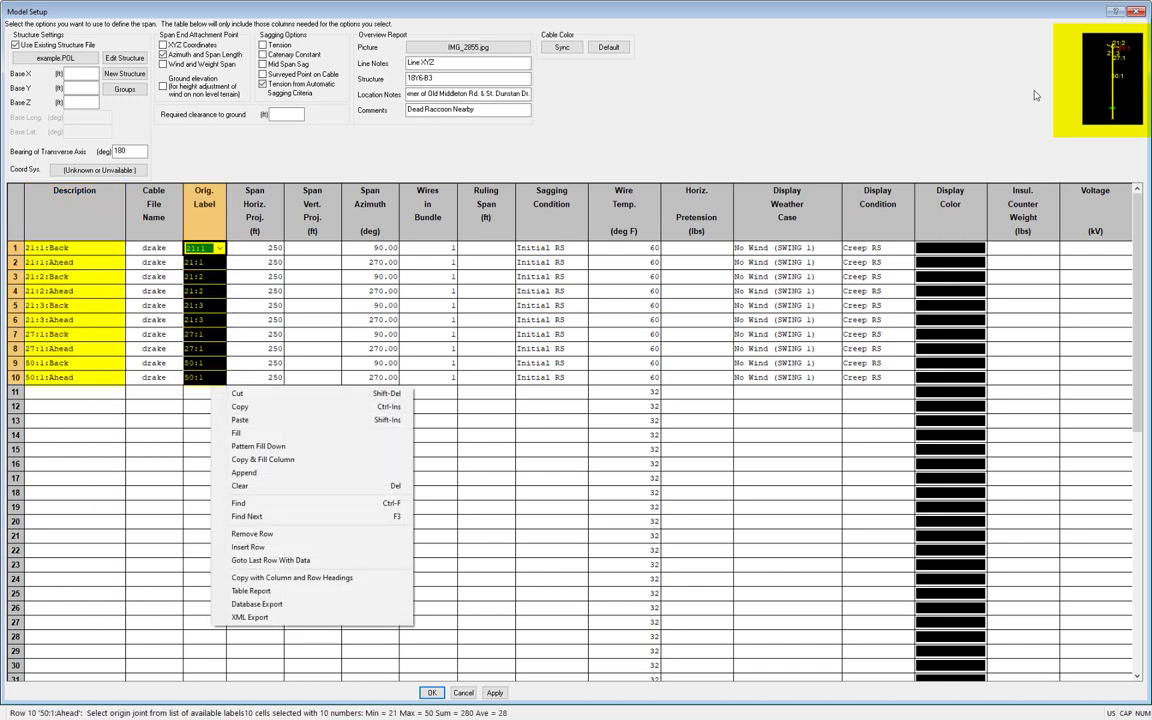
left_click(1121, 83)
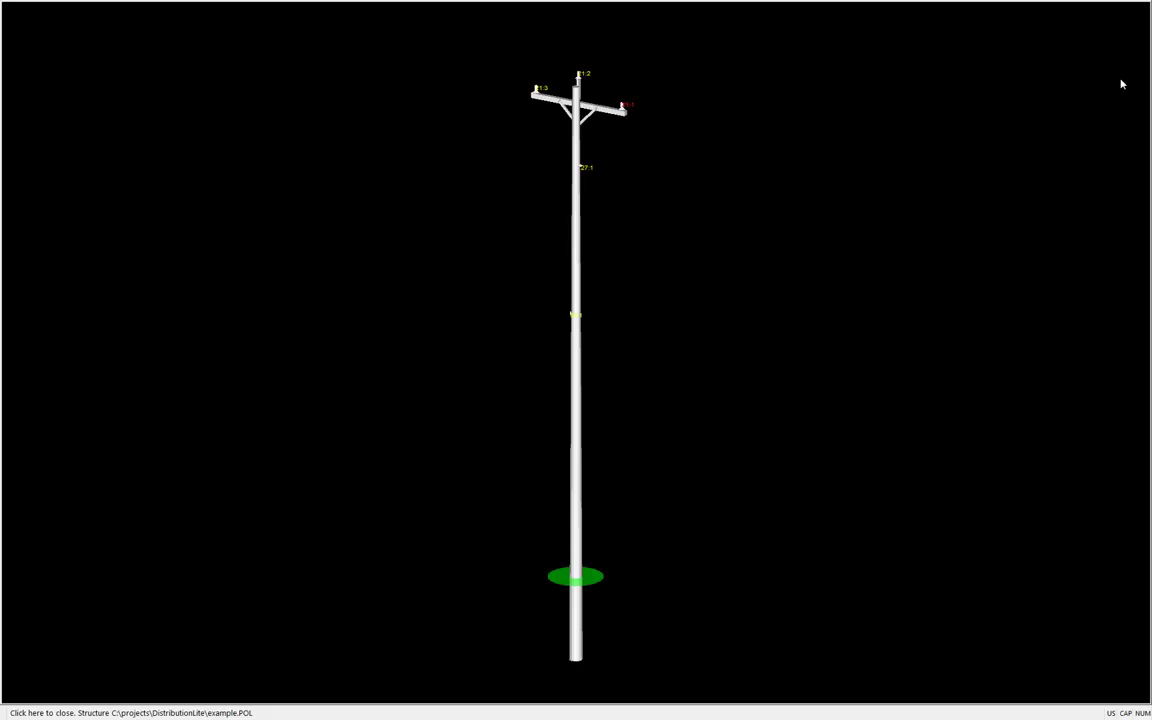
left_click(530, 243)
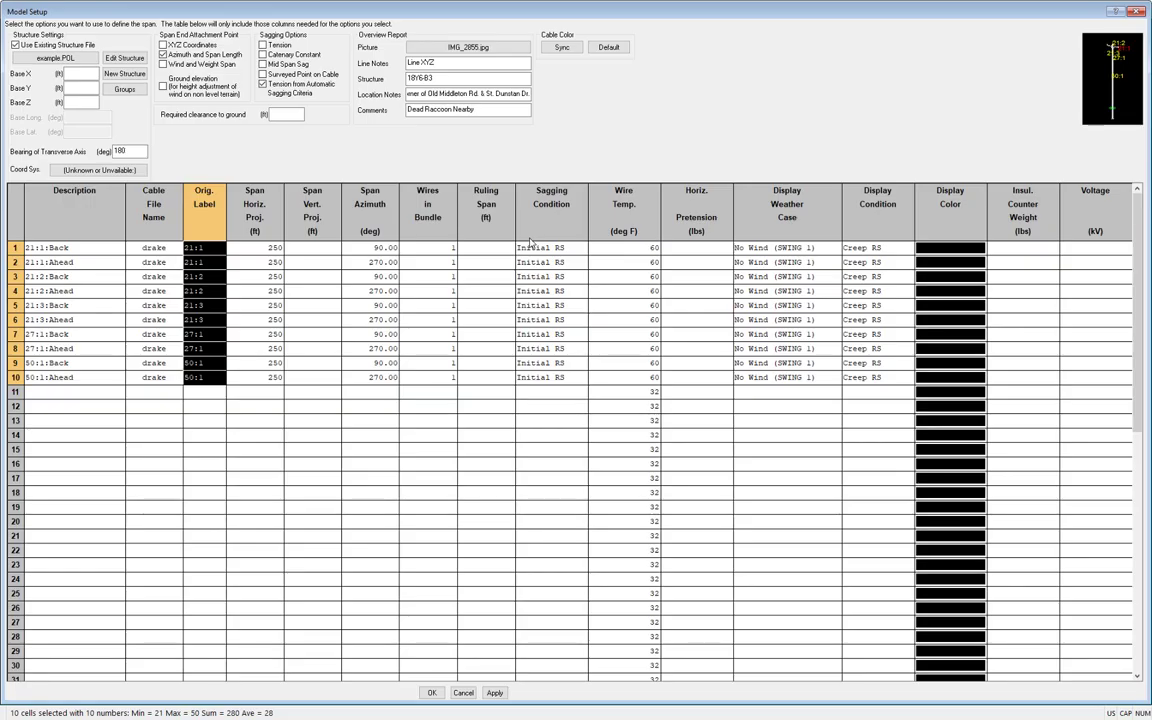
Step: Load penguin_acsr.wir from generic\nonlinear\acsr into row 1 and paste it into rows 2–6
left_click(165, 249)
left_click(165, 249)
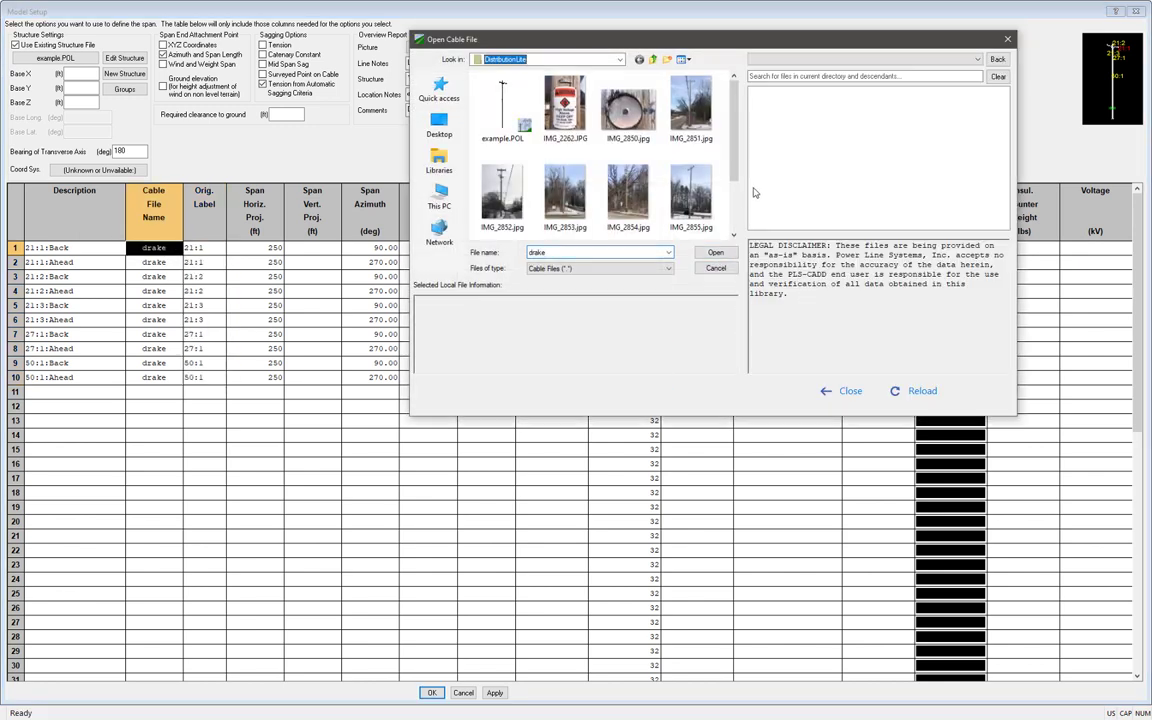
double_click(779, 217)
double_click(778, 97)
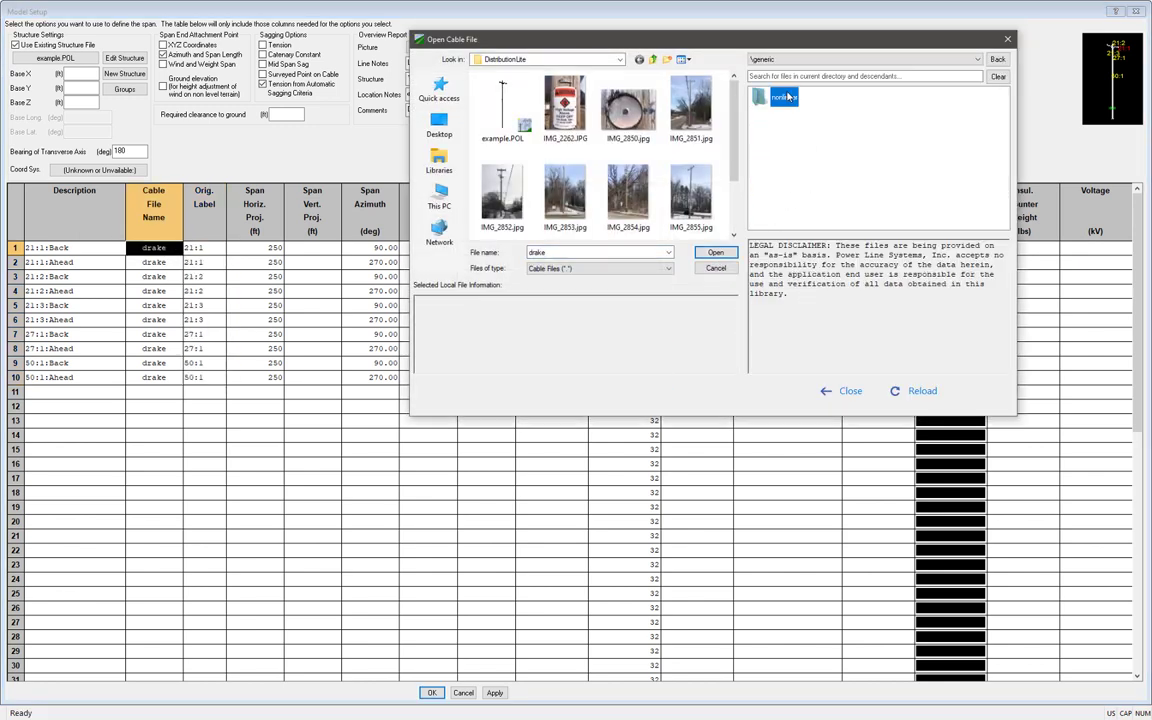
double_click(779, 157)
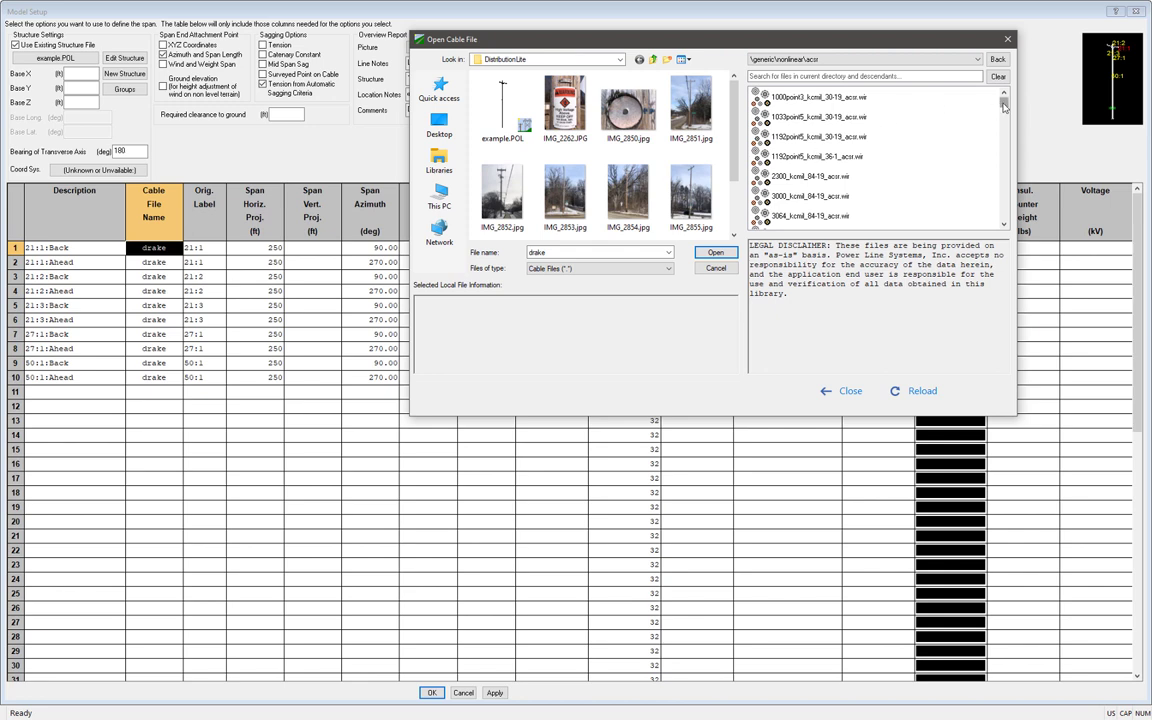
left_click_drag(1004, 106, 1006, 190)
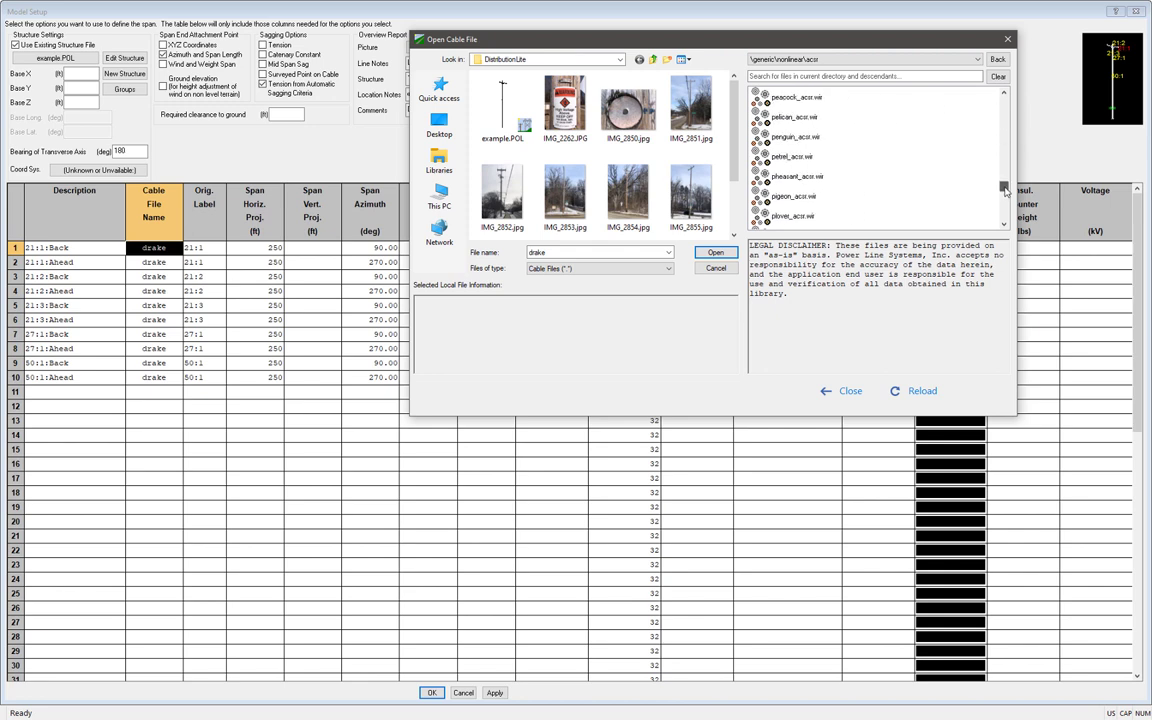
left_click(796, 137)
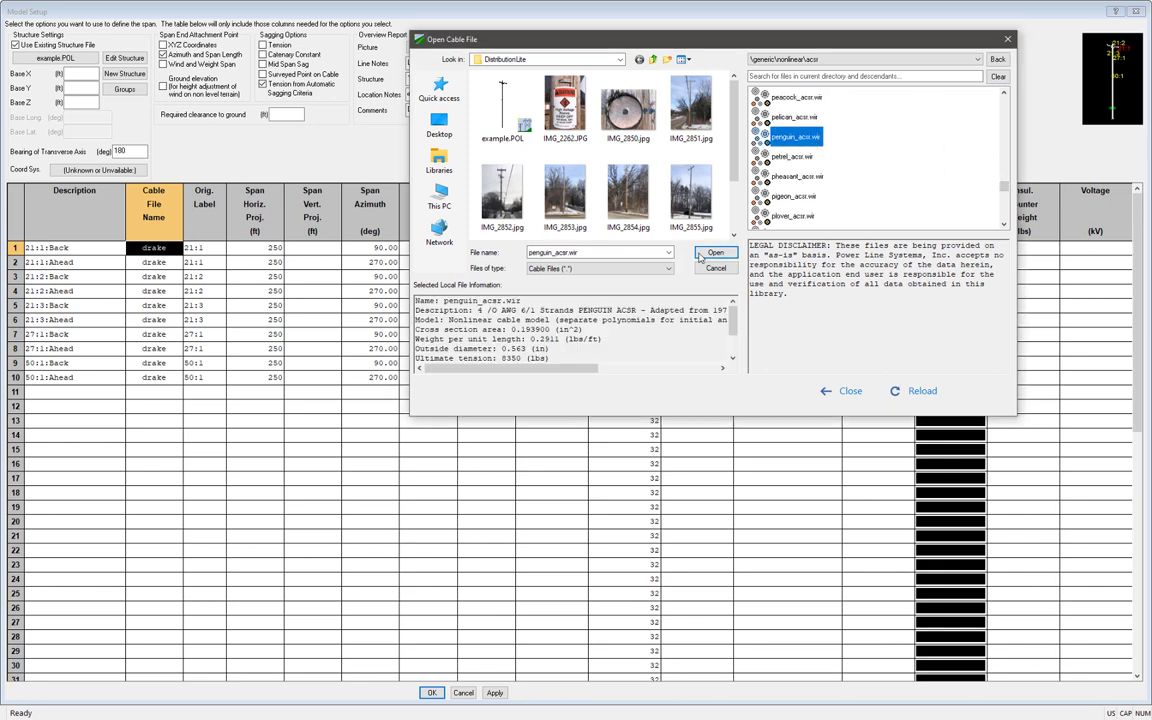
left_click(716, 252)
right_click(156, 248)
left_click(170, 262)
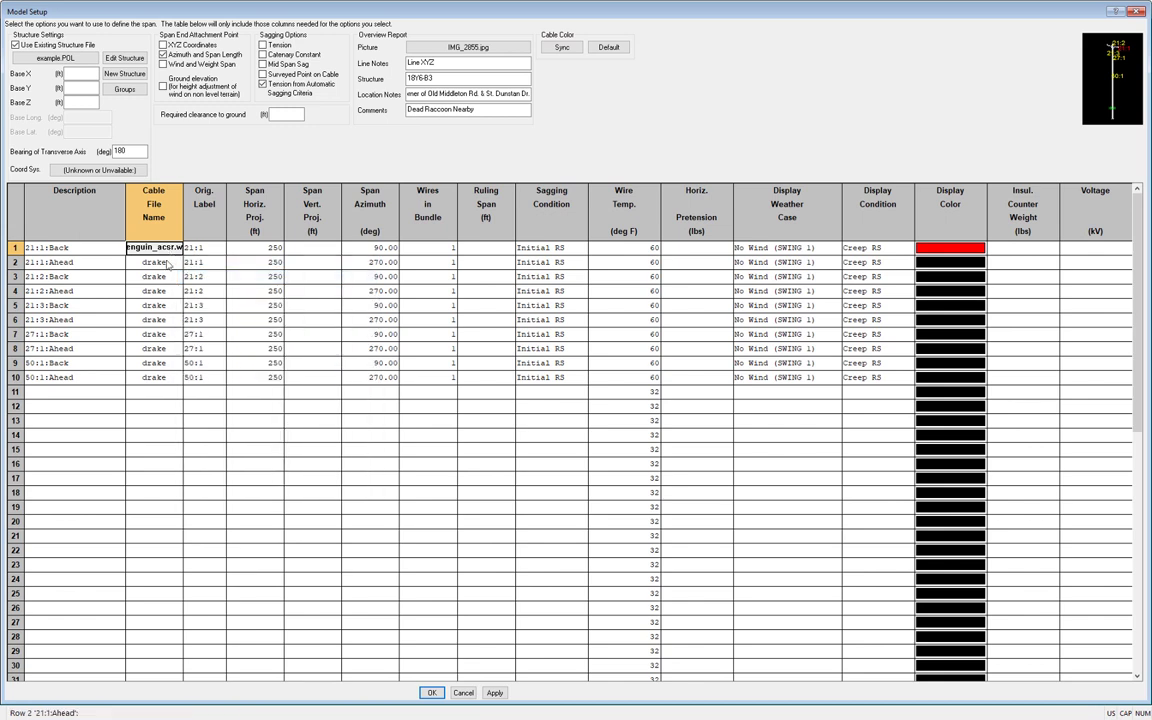
left_click_drag(155, 248, 160, 319)
right_click(160, 290)
left_click(250, 336)
Step: Set rows 7 and 8 to the raven_acsr.wir cable
double_click(154, 334)
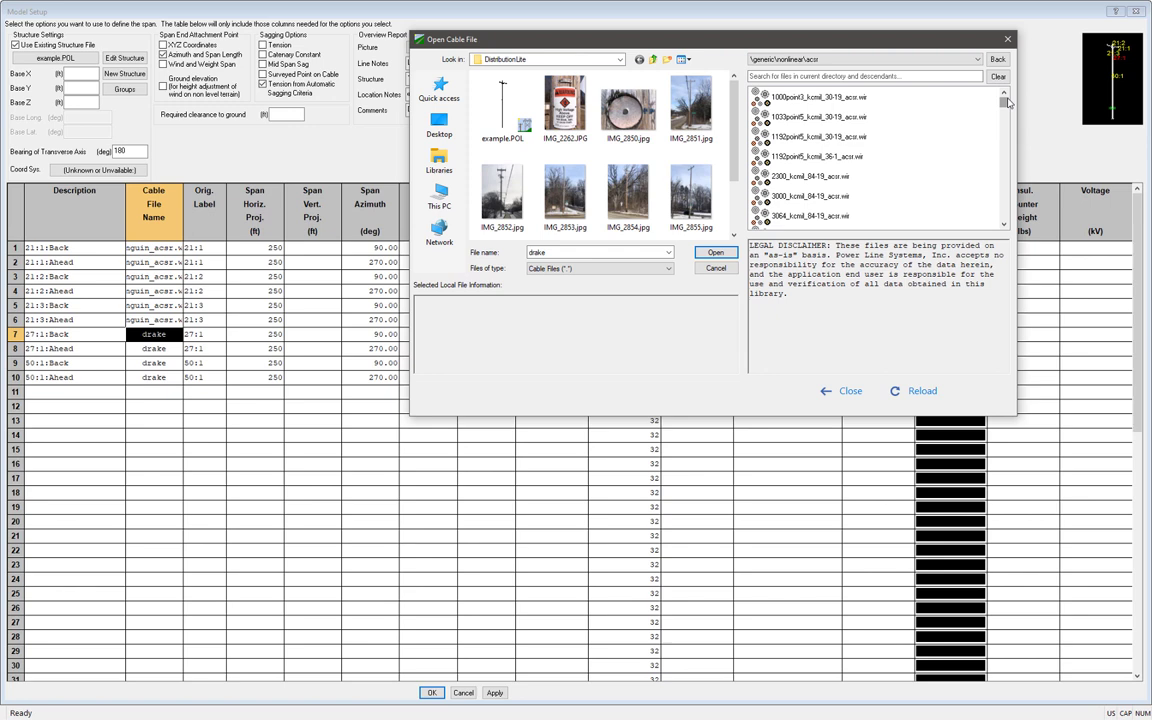
scroll(950, 183, "down", 20)
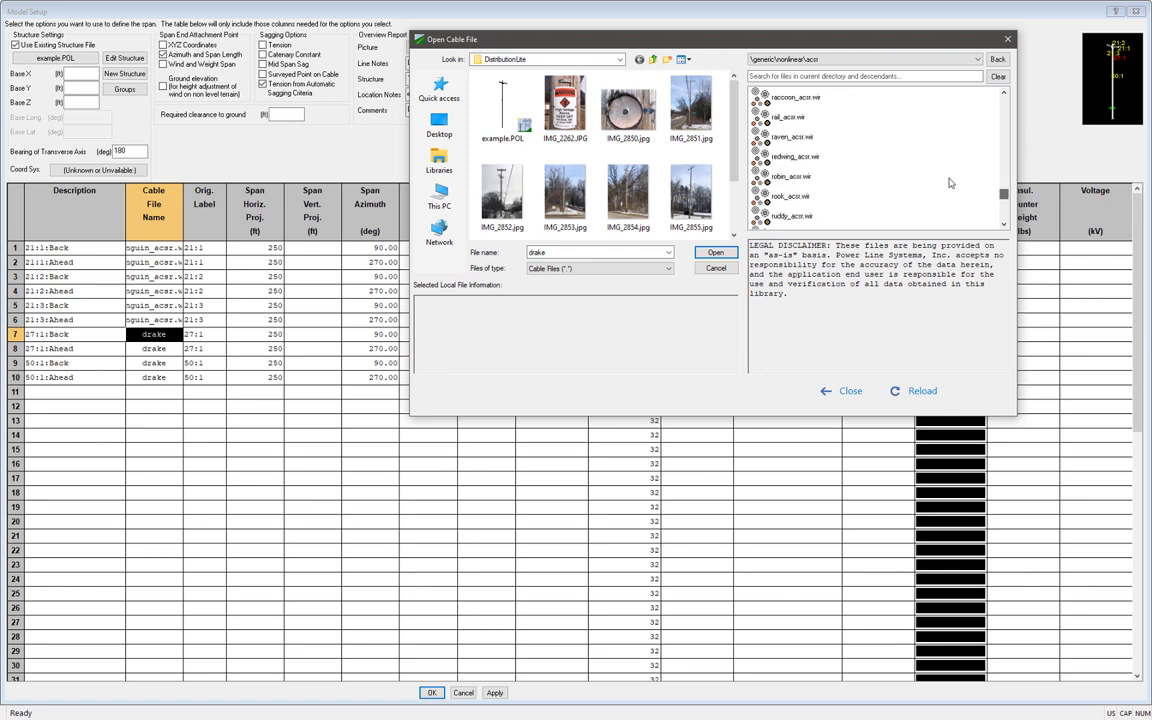
double_click(790, 136)
right_click(162, 338)
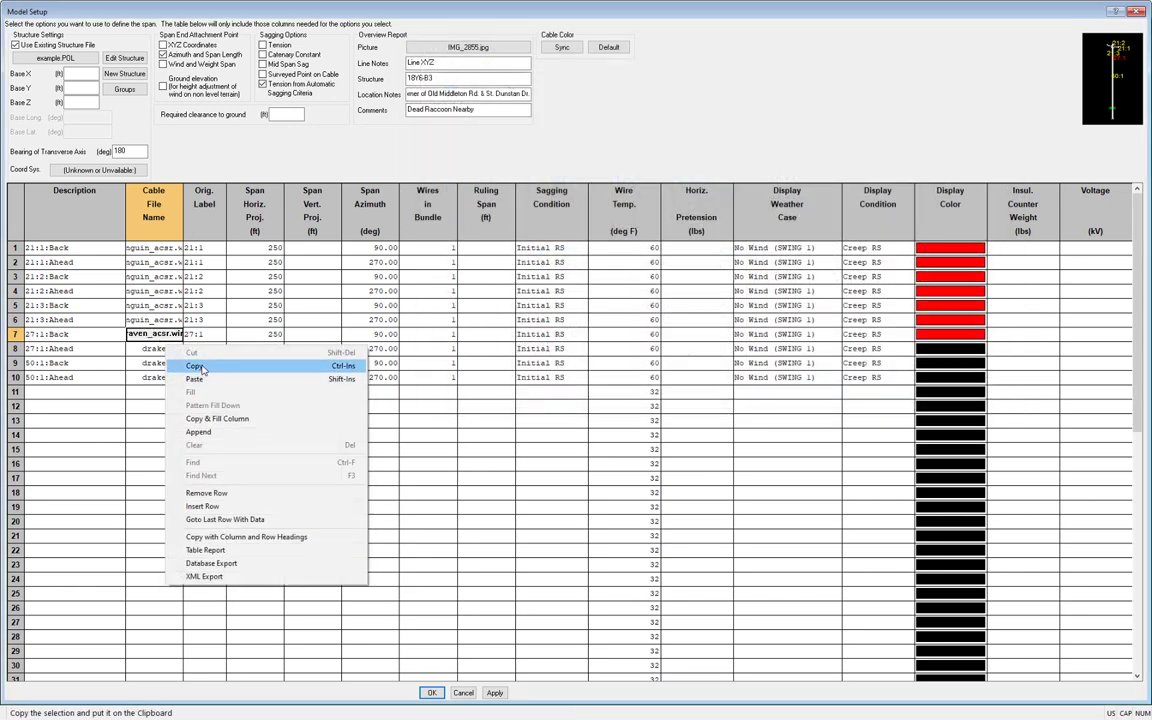
left_click(200, 369)
right_click(155, 348)
left_click(195, 392)
Step: Set rows 9 and 10 to the 1_4-7_strand_ehs_steel.wir cable from generic\nonlinear\steel
double_click(154, 363)
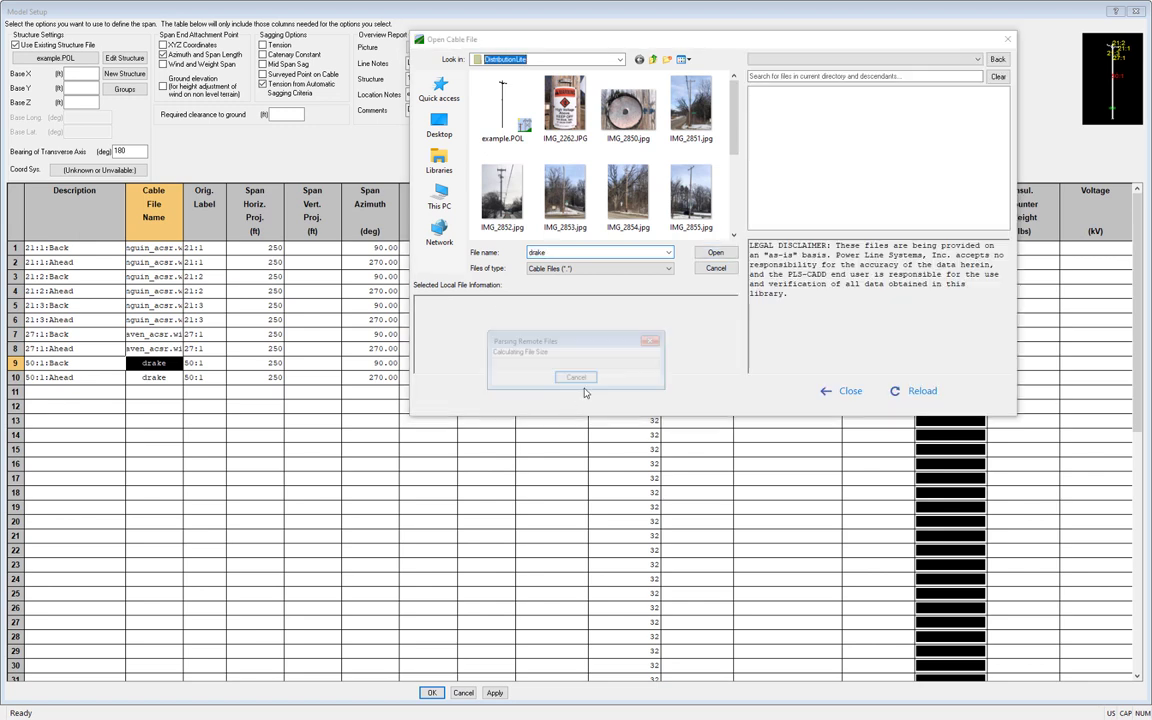
double_click(785, 220)
double_click(779, 100)
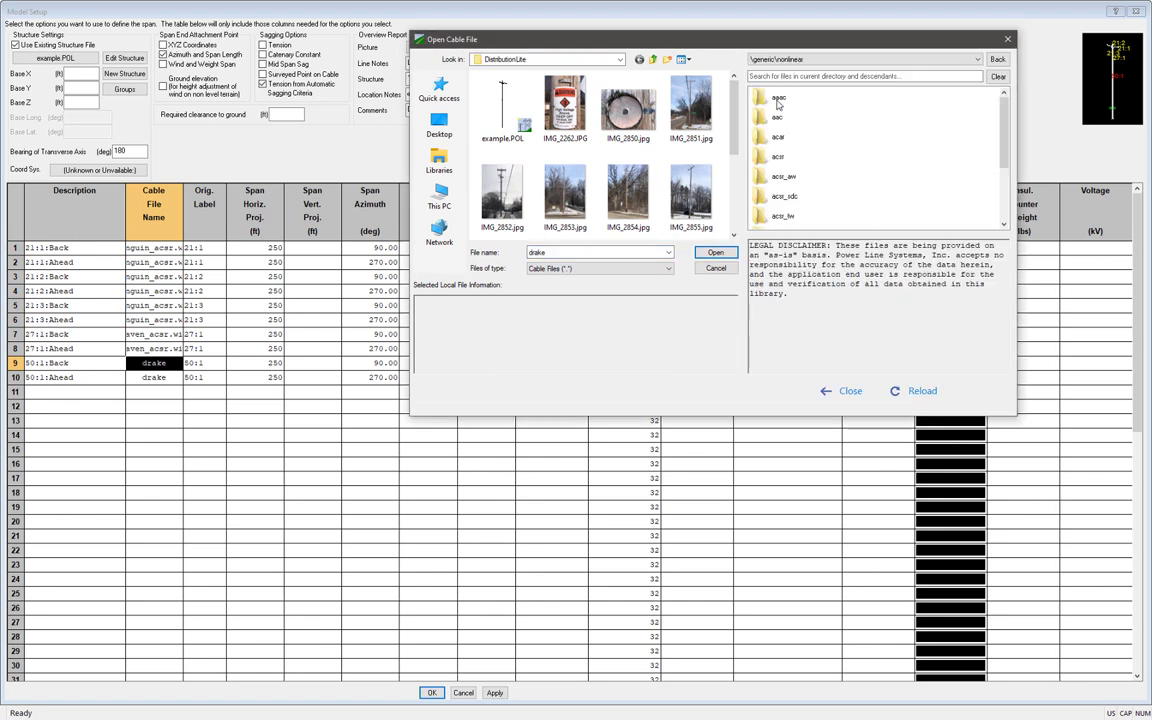
scroll(792, 208, "down", 2)
double_click(779, 216)
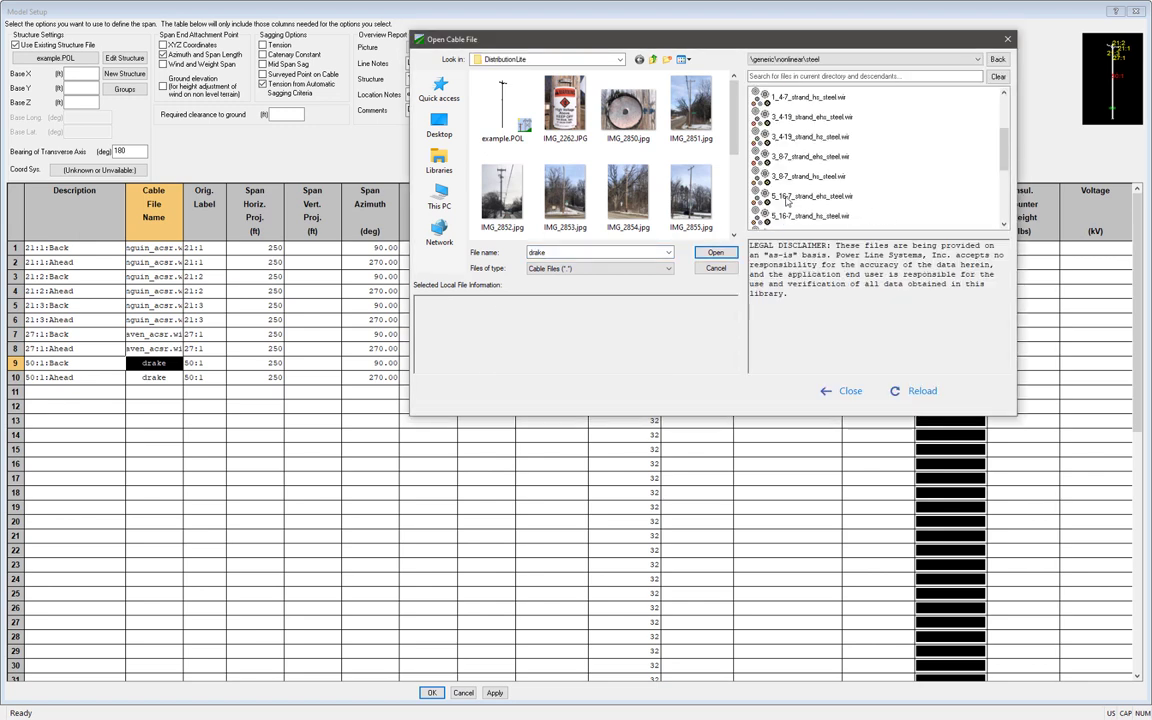
scroll(792, 140, "up", 1)
left_click(800, 136)
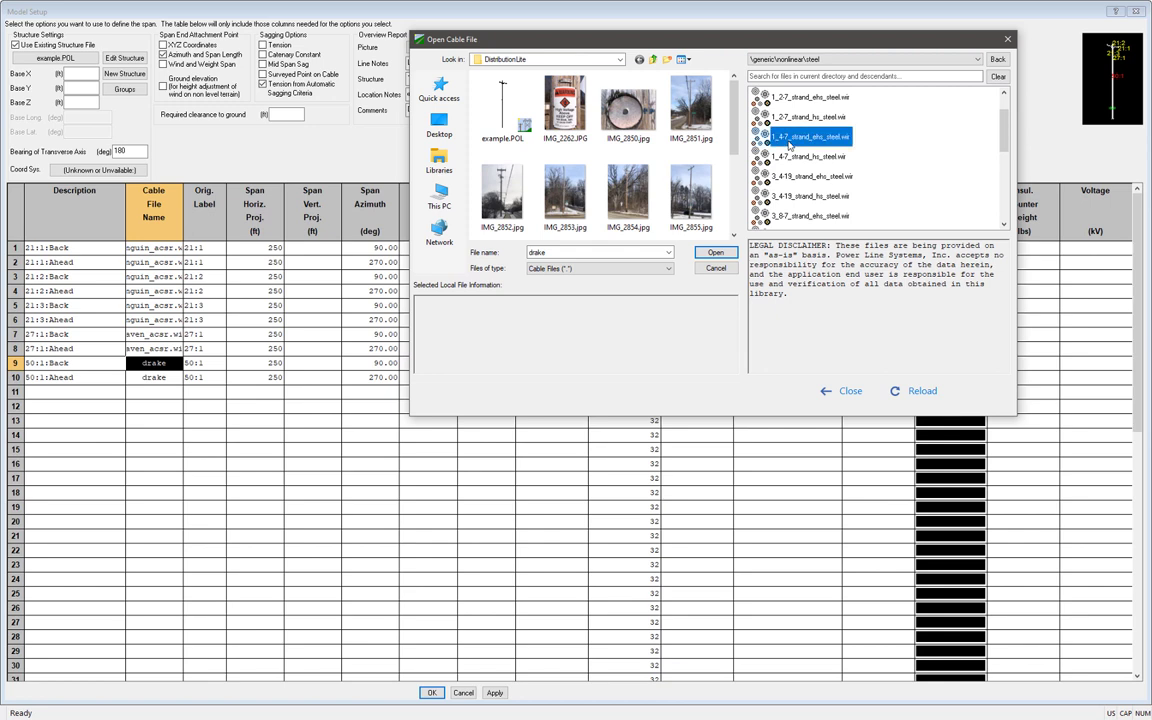
left_click(716, 252)
right_click(132, 364)
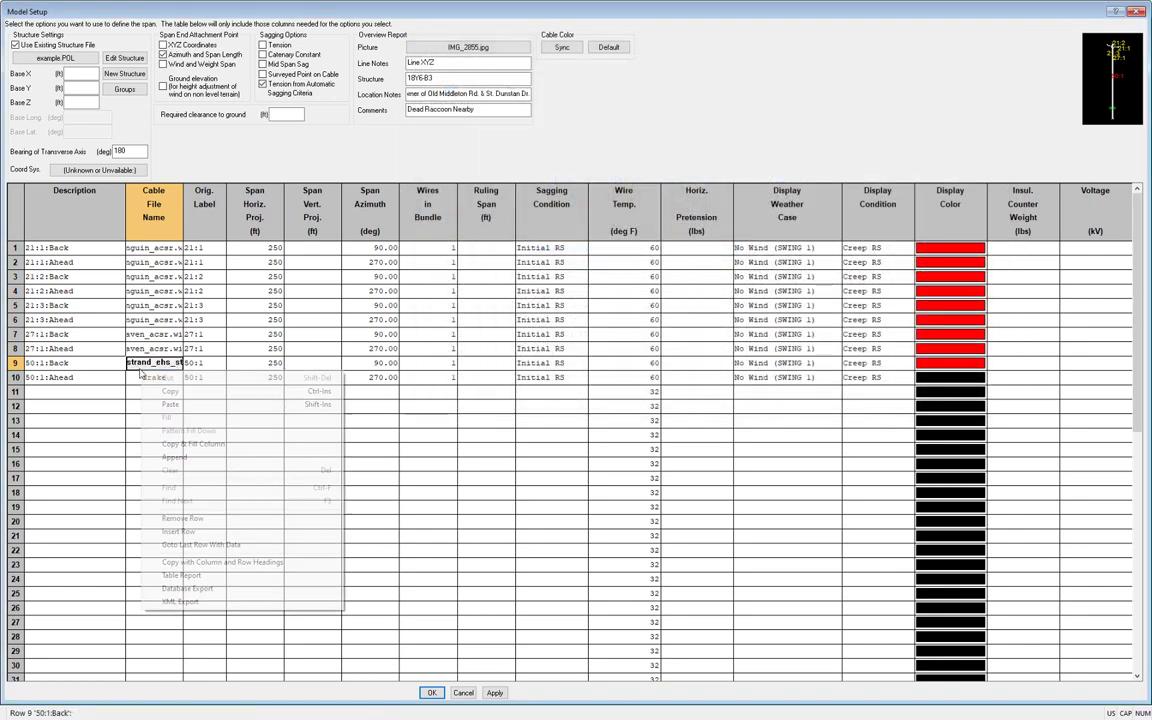
left_click(162, 395)
left_click(152, 377)
right_click(169, 381)
left_click(195, 421)
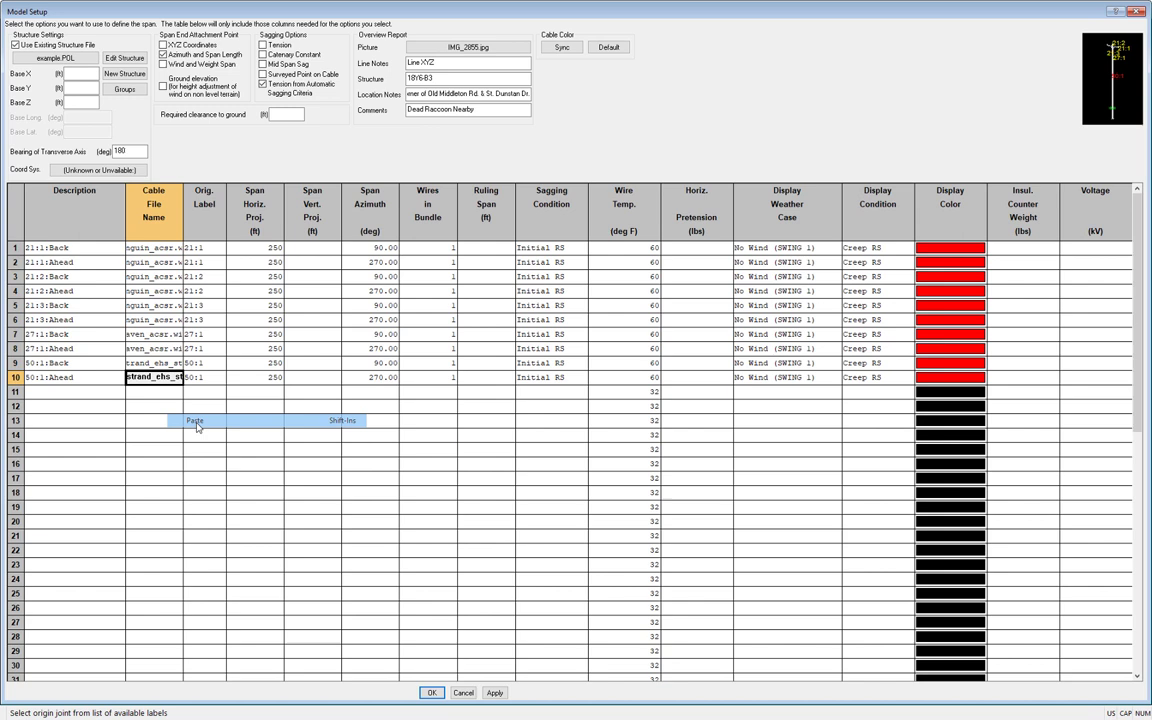
left_click(212, 382)
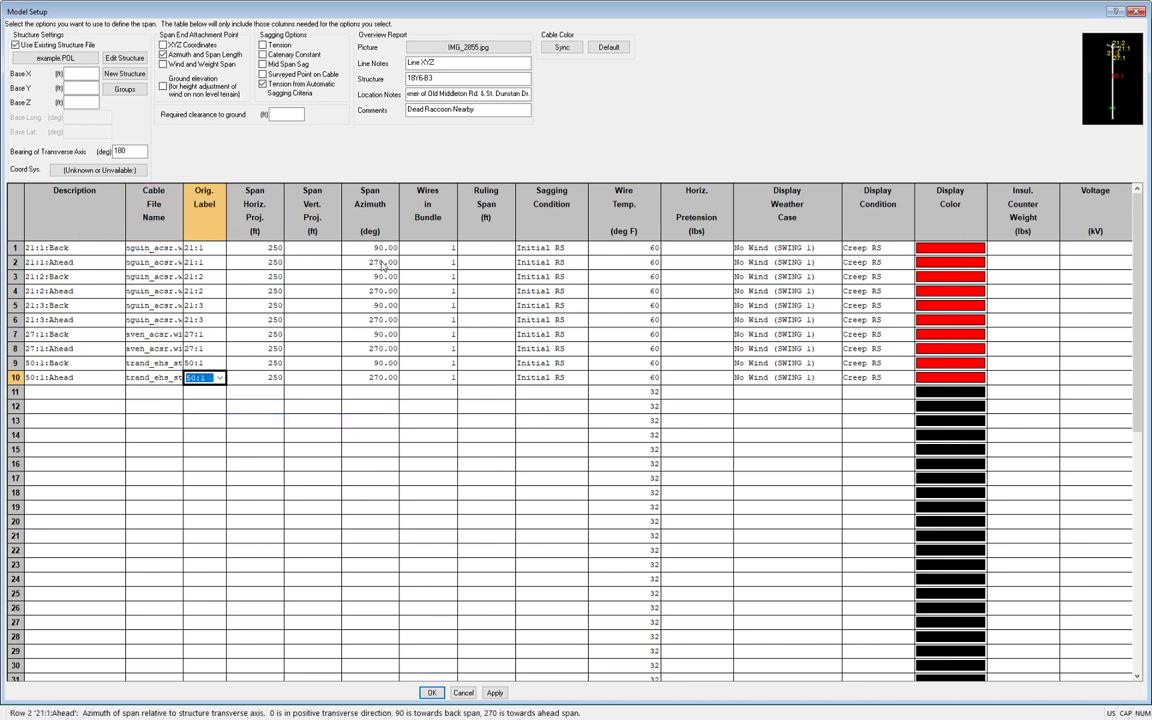
Step: Enter horizontal spans of 157 ft and 100 ft and fill that pair down rows 3–10
left_click_drag(345, 247, 377, 377)
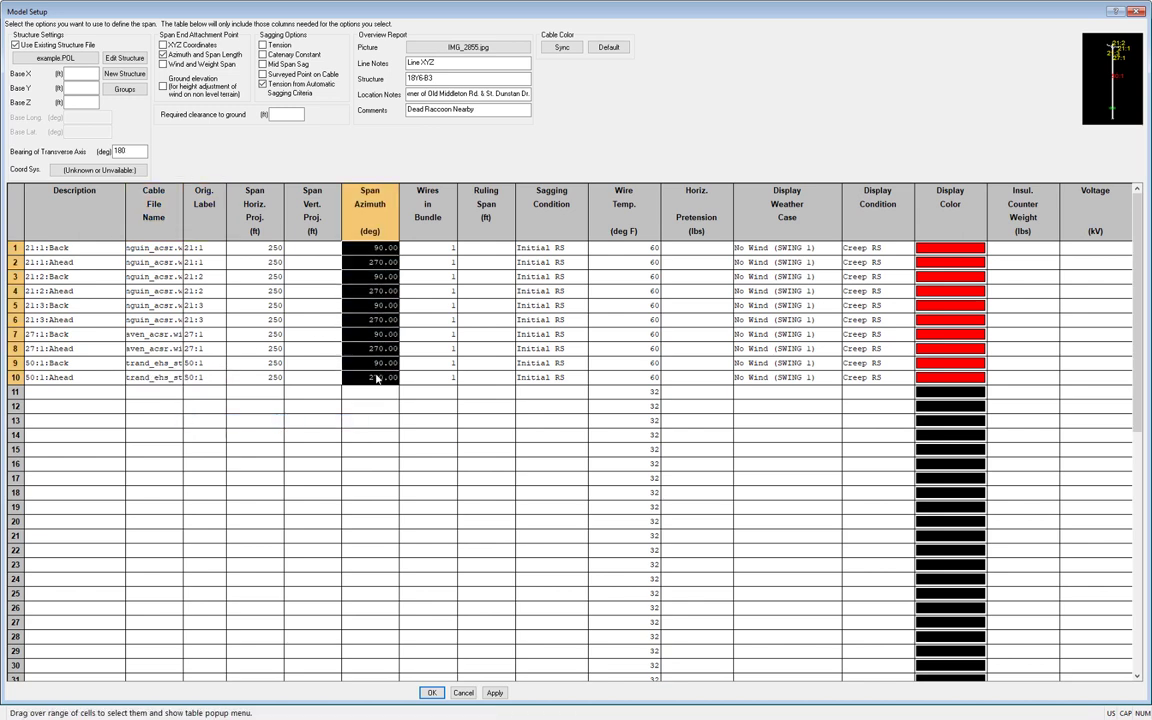
left_click(325, 383)
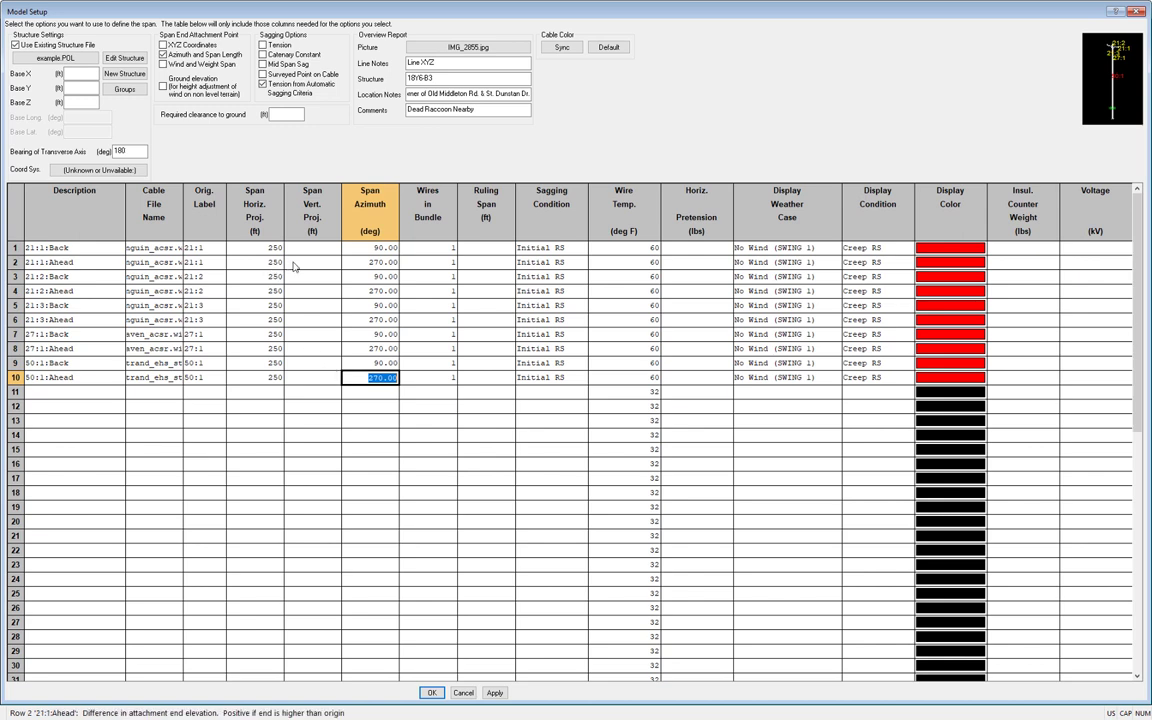
left_click(252, 248)
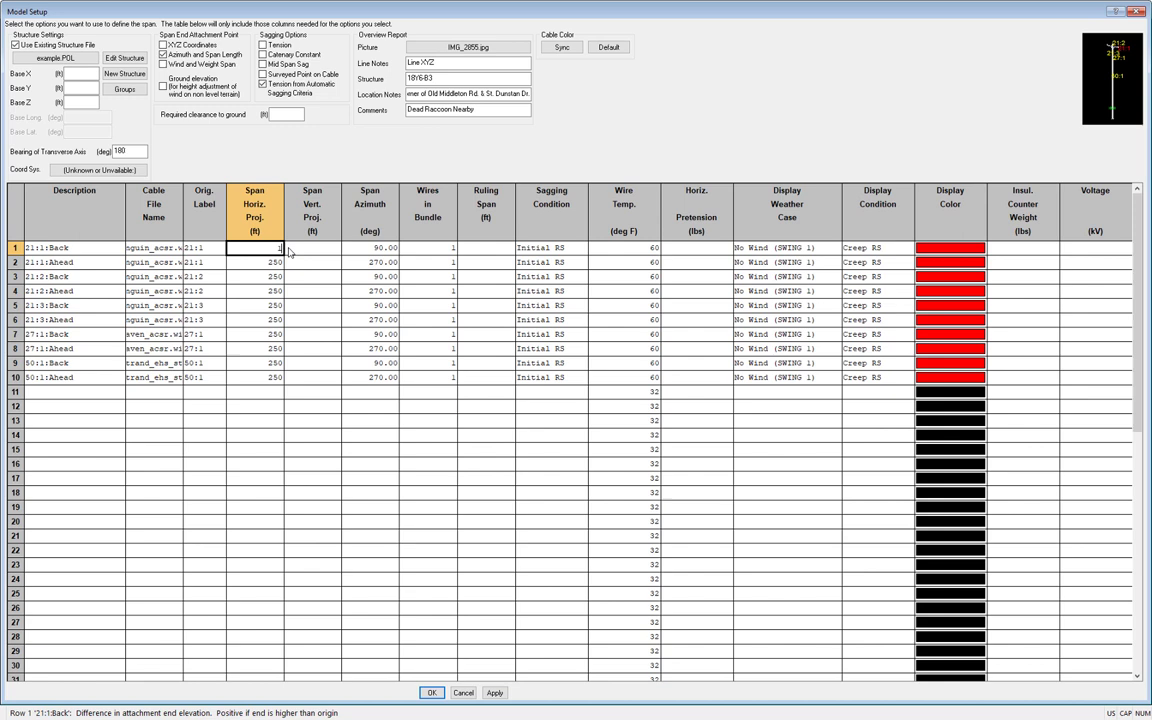
key("Return")
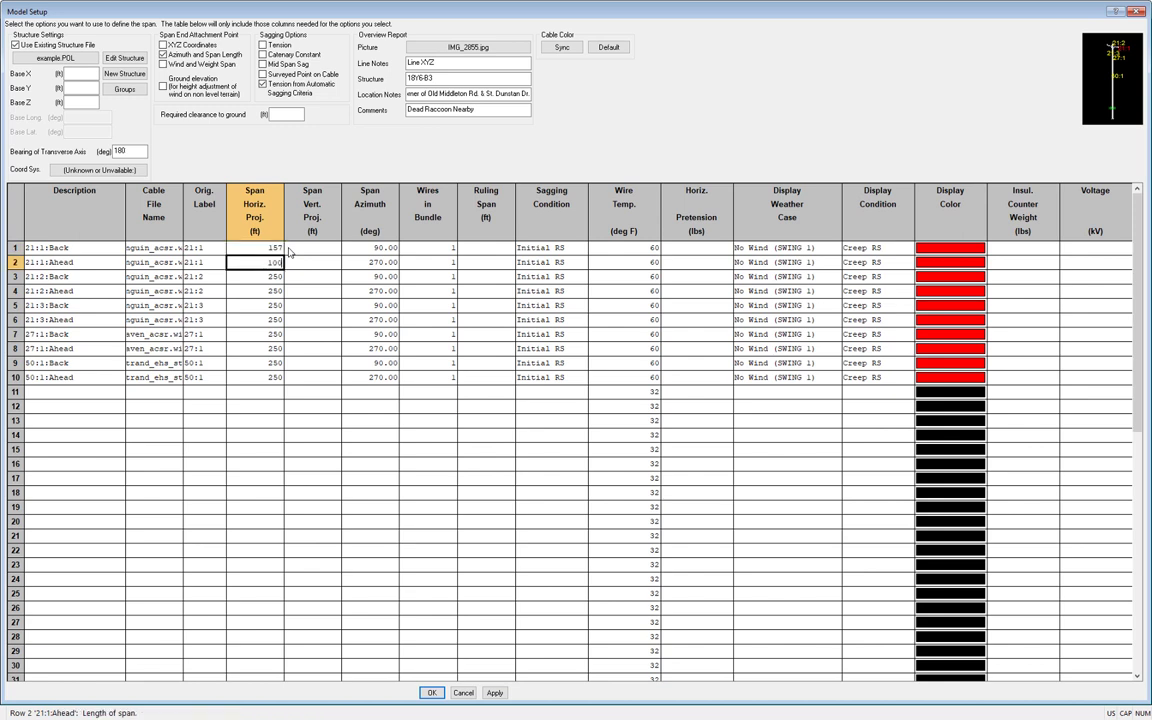
type("100")
key("Tab")
left_click_drag(265, 248, 270, 377)
right_click(271, 266)
left_click(309, 294)
right_click(283, 379)
left_click(309, 429)
Step: Set the weather case of all ten rows to 60 Deg F
left_click(787, 248)
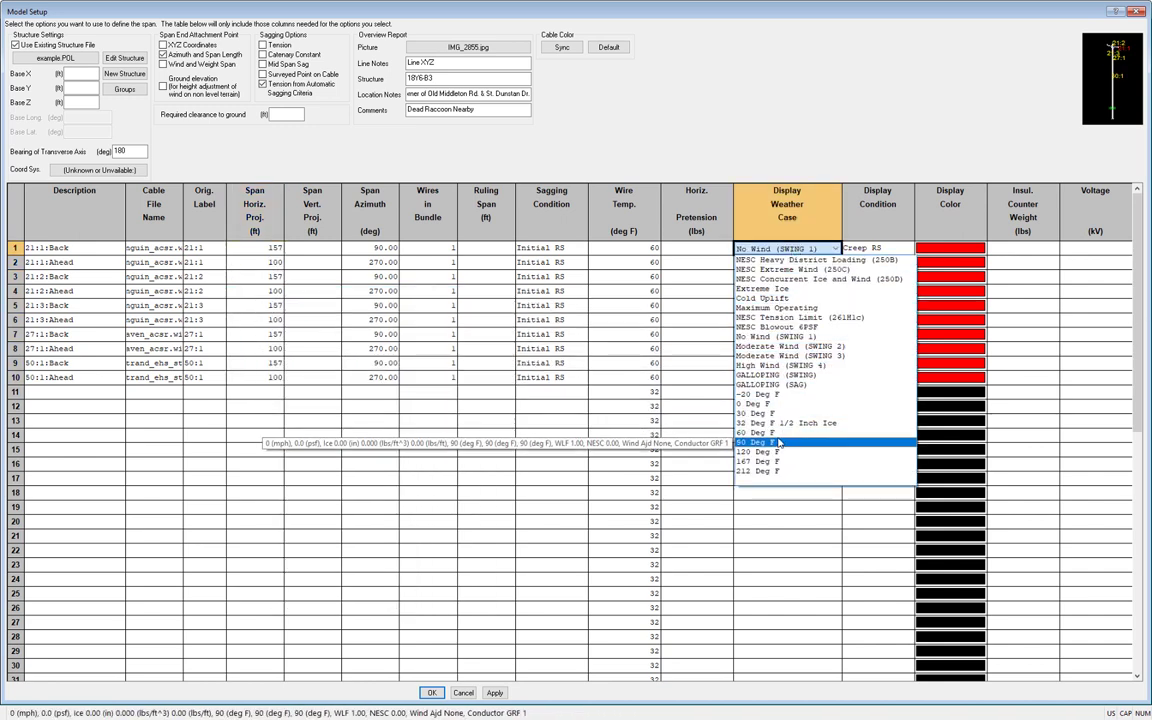
left_click(768, 432)
right_click(784, 261)
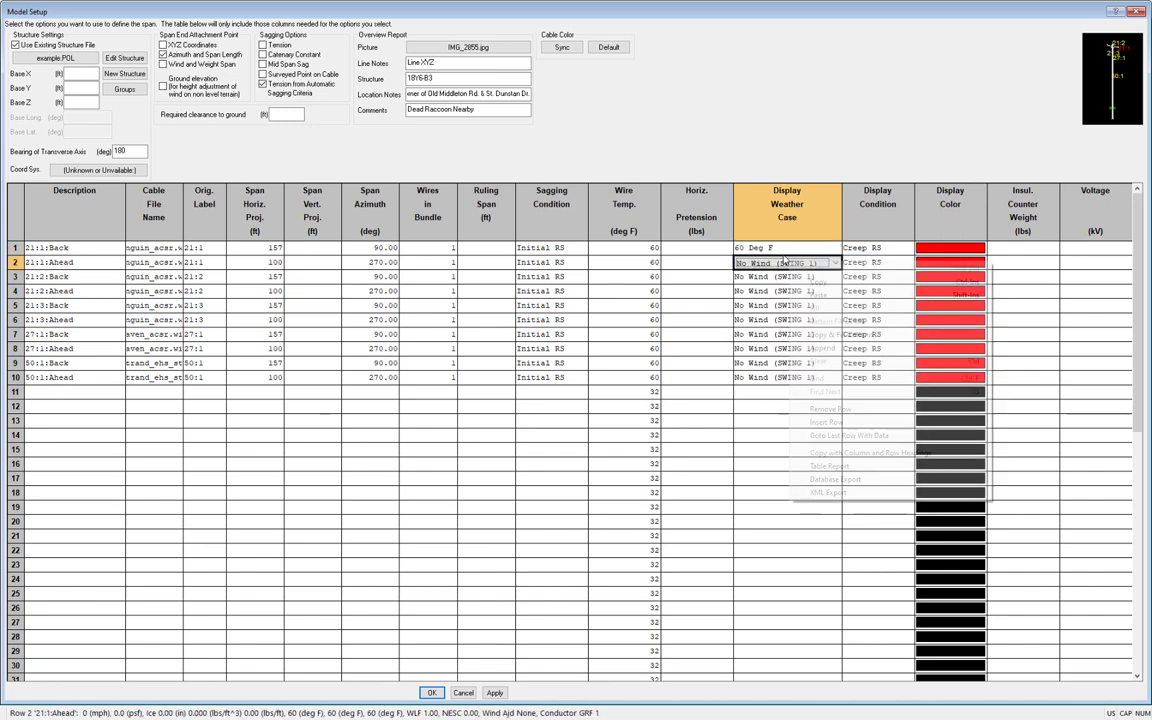
left_click(775, 249)
right_click(775, 249)
left_click(790, 276)
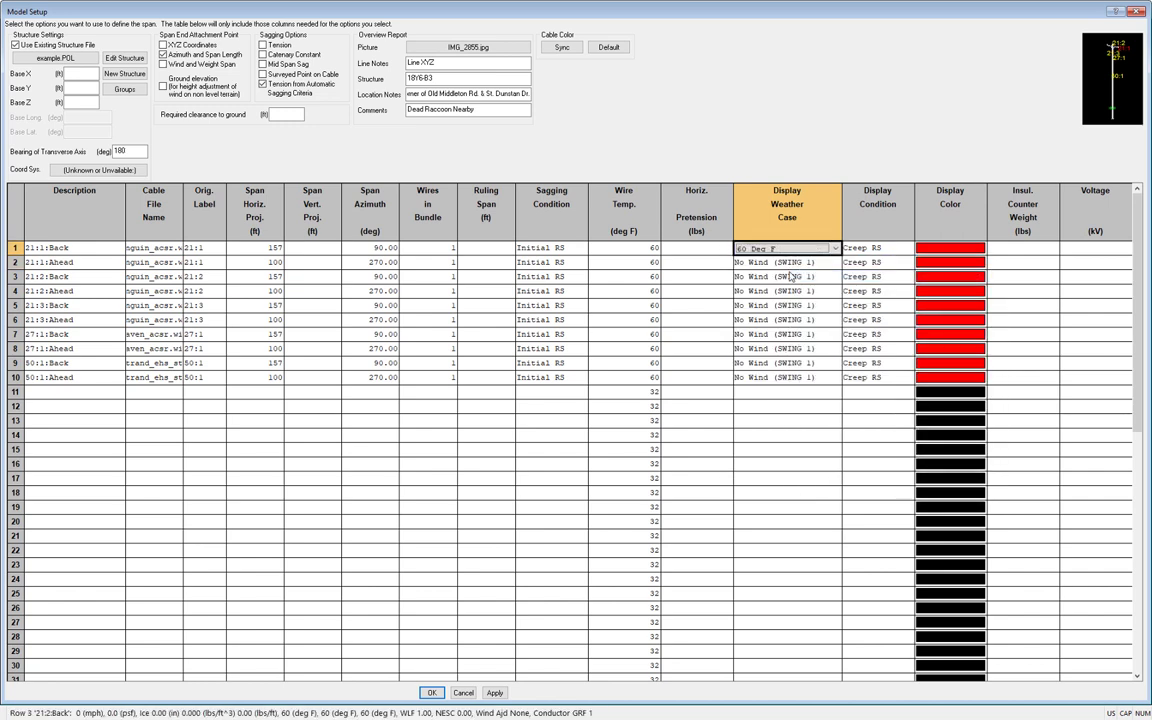
left_click_drag(785, 262, 790, 377)
right_click(812, 380)
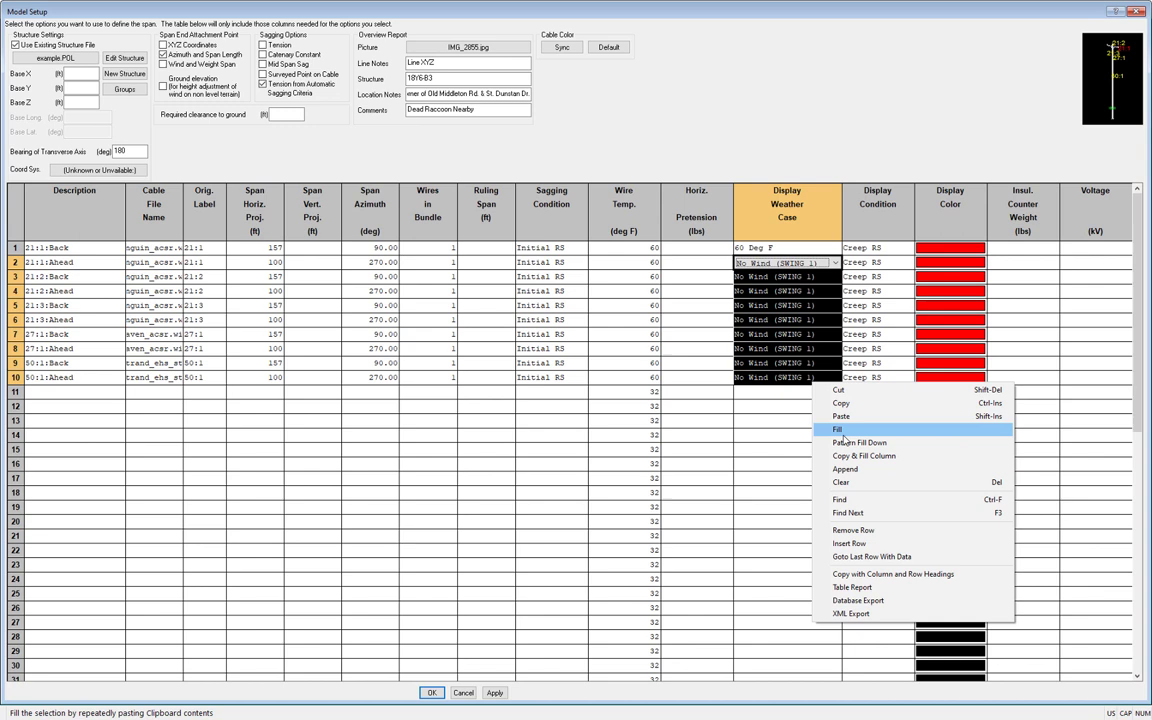
left_click(843, 431)
Step: Colour rows 7–8 green and rows 9–10 blue, then apply the setup
left_click(950, 276)
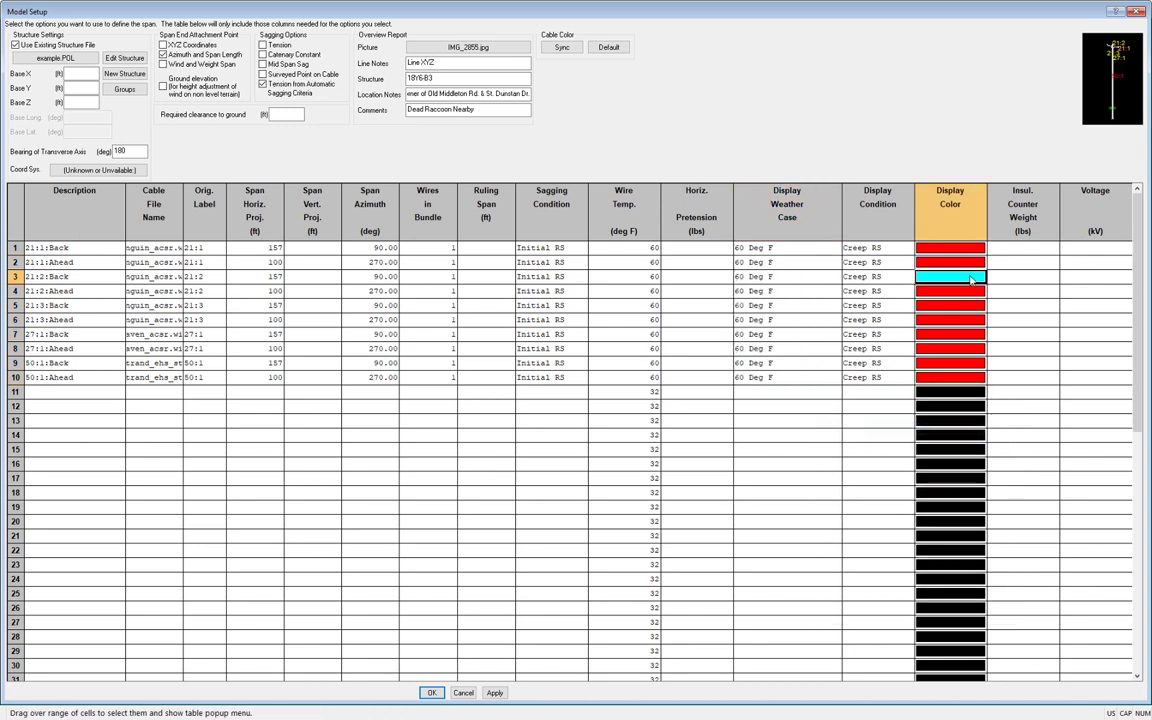
double_click(955, 344)
left_click(527, 437)
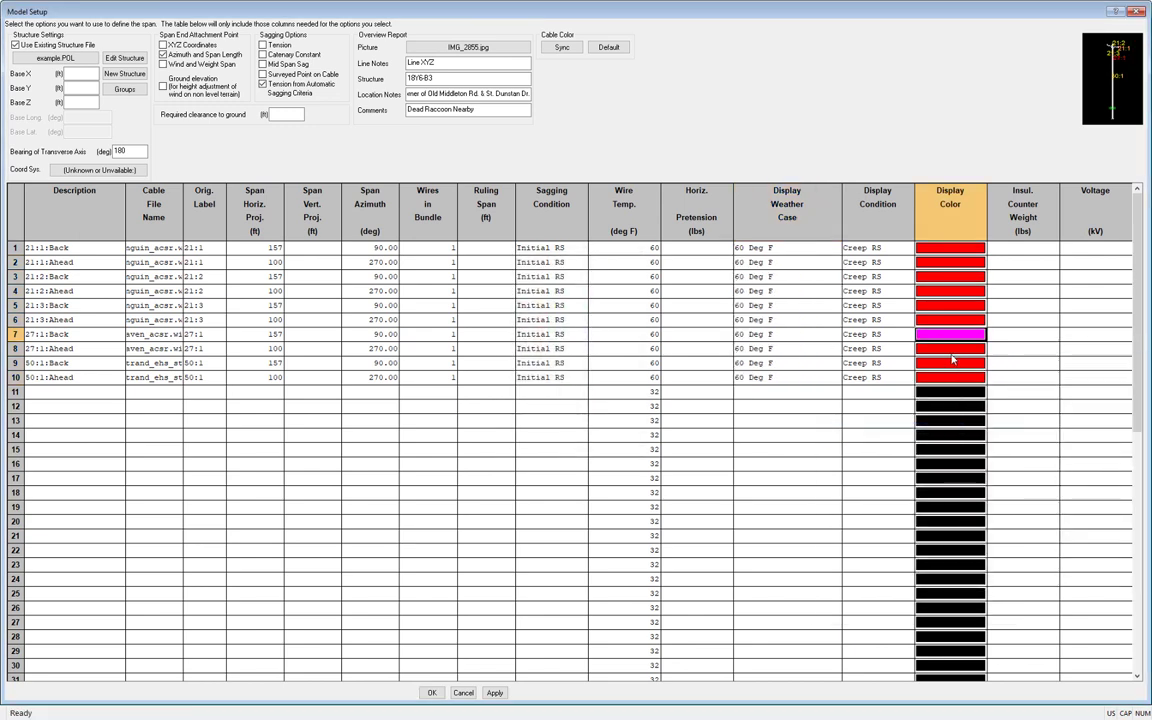
left_click(583, 332)
left_click(530, 435)
right_click(950, 377)
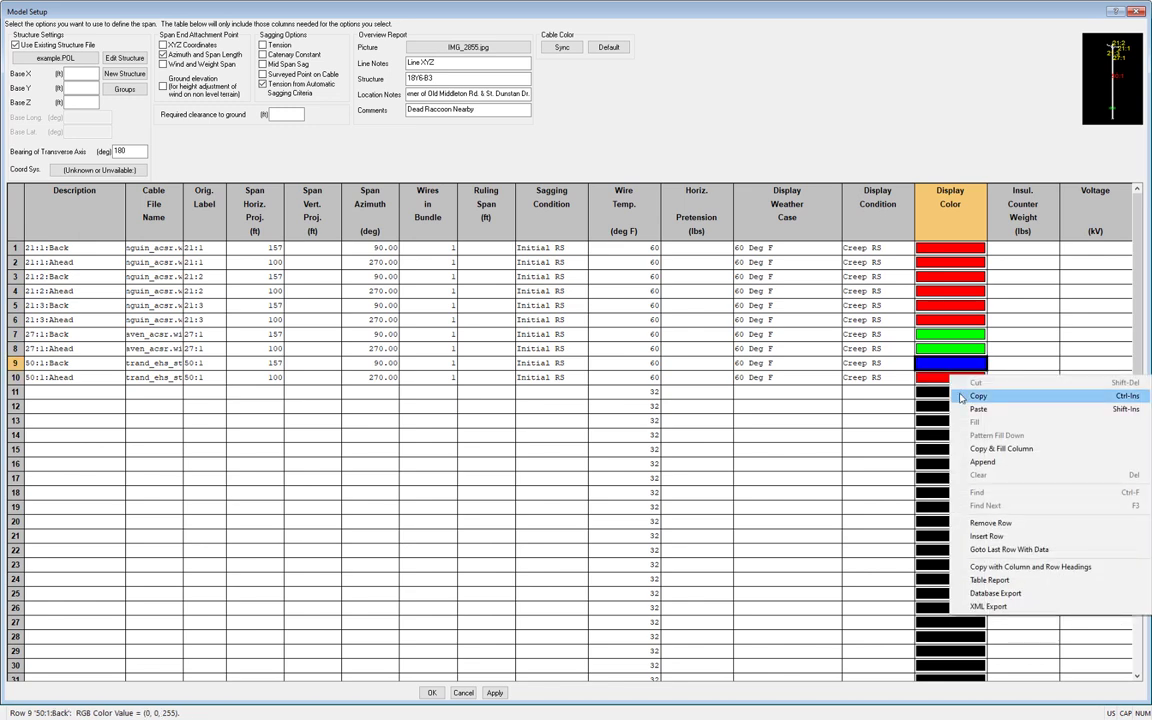
left_click(970, 423)
left_click(877, 421)
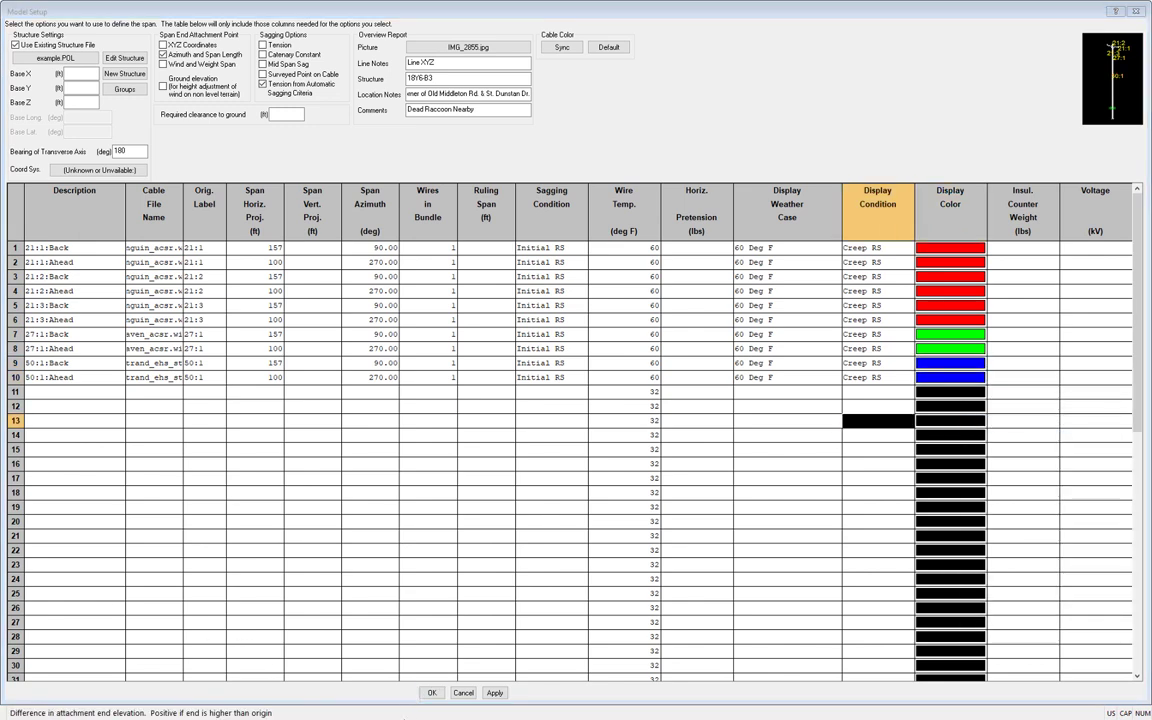
left_click(432, 693)
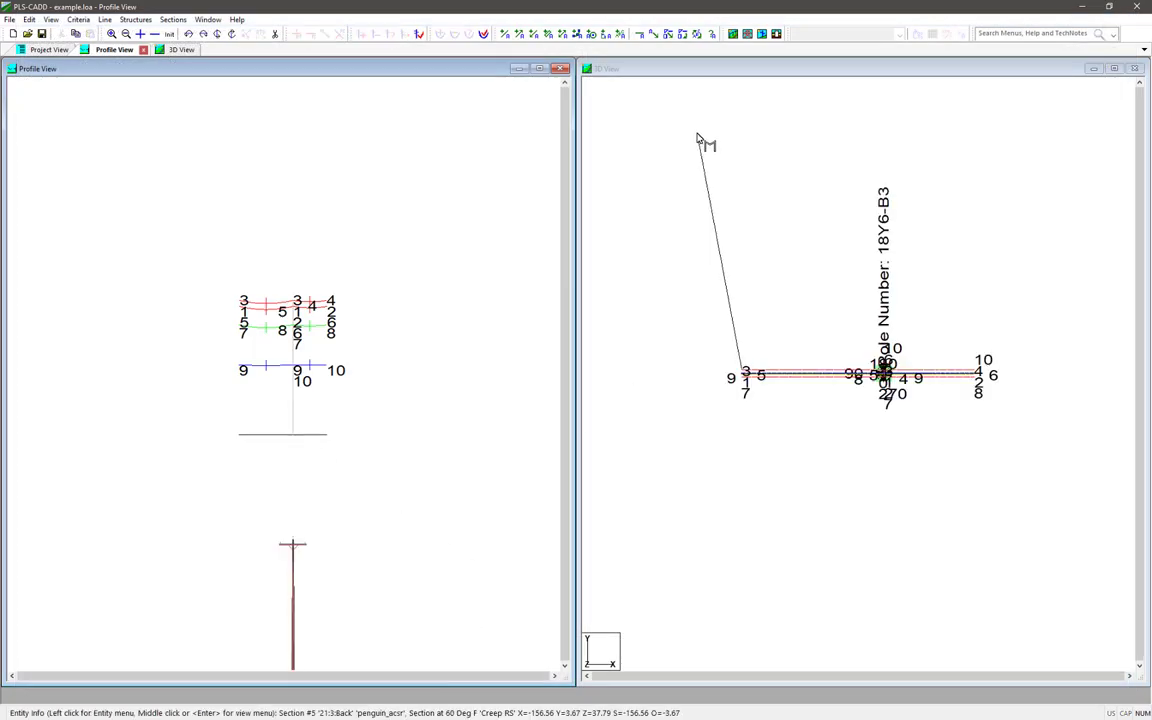
Step: Maximize the 3D view and orbit to a side view of pole 18Y6-B3 and its coloured wires
double_click(717, 70)
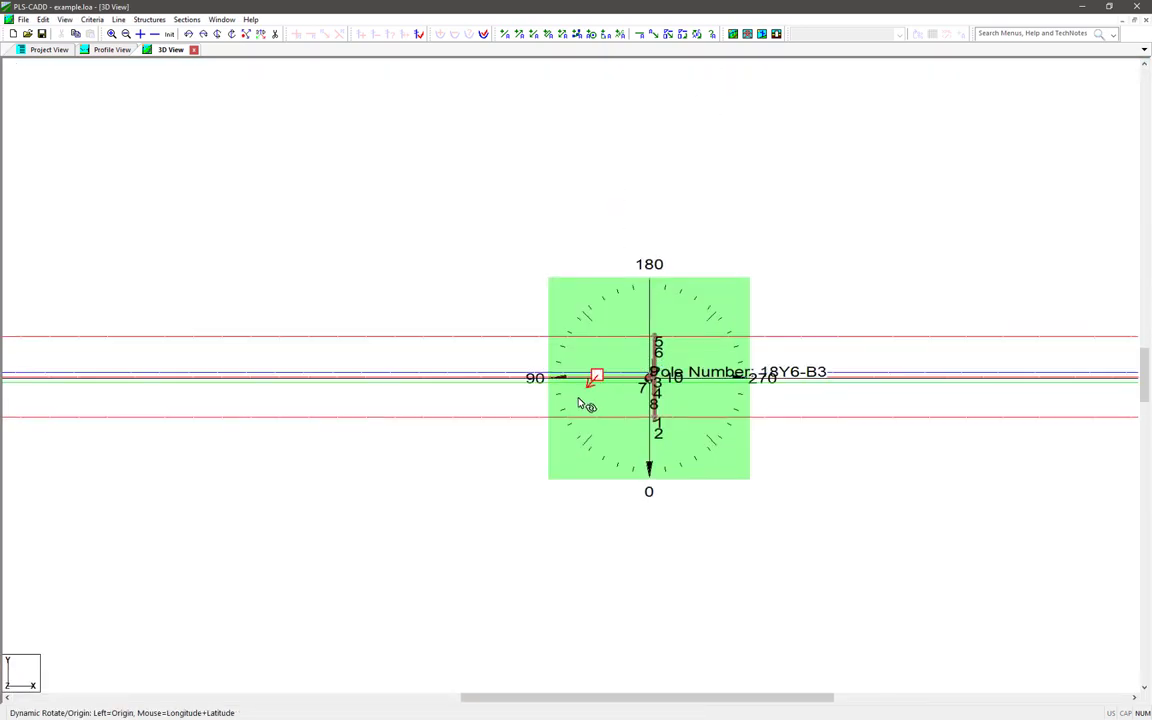
left_click(447, 502)
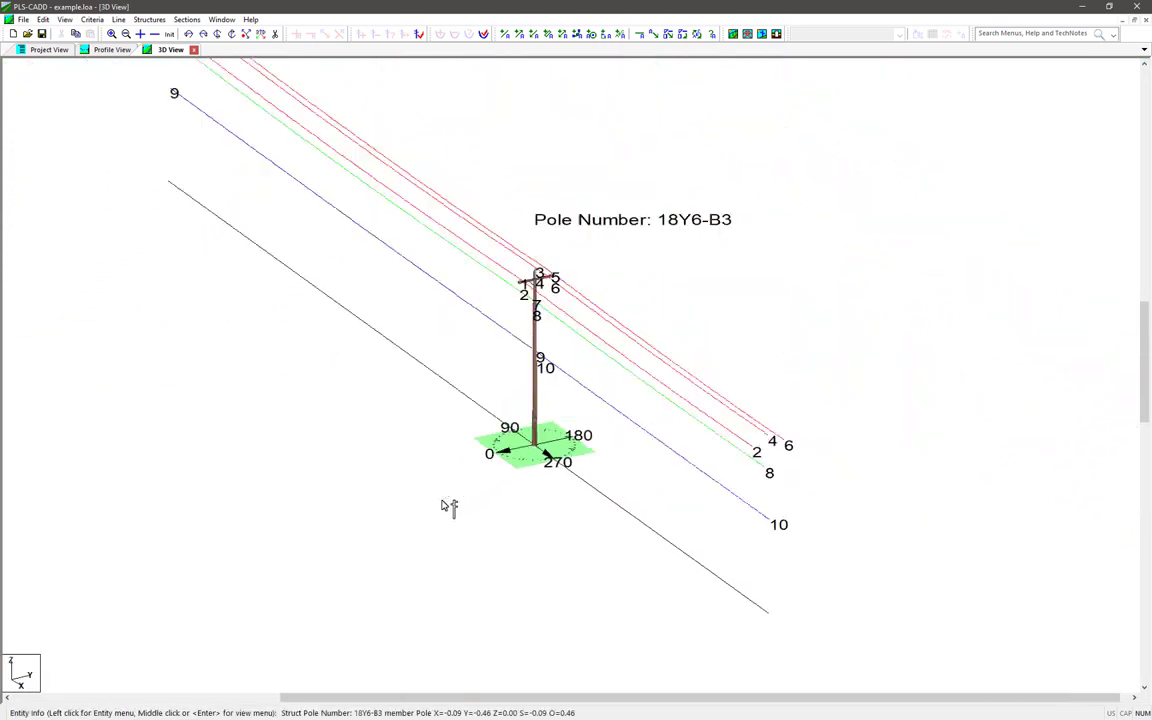
left_click(523, 284)
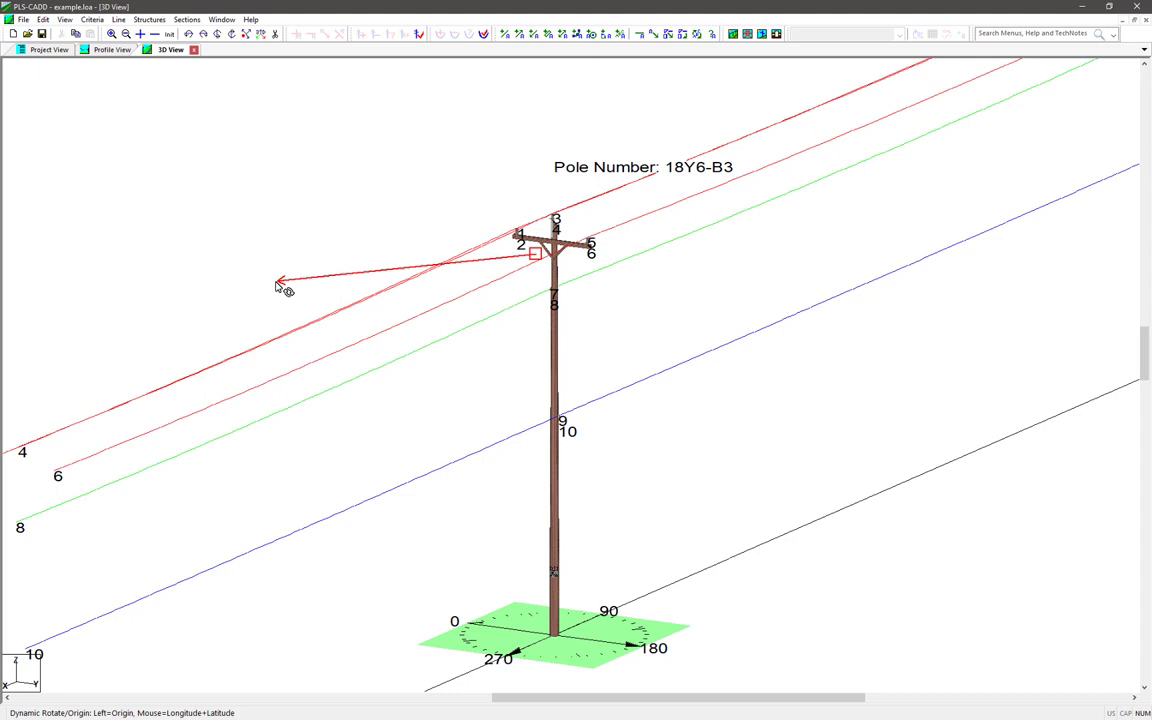
left_click(347, 273)
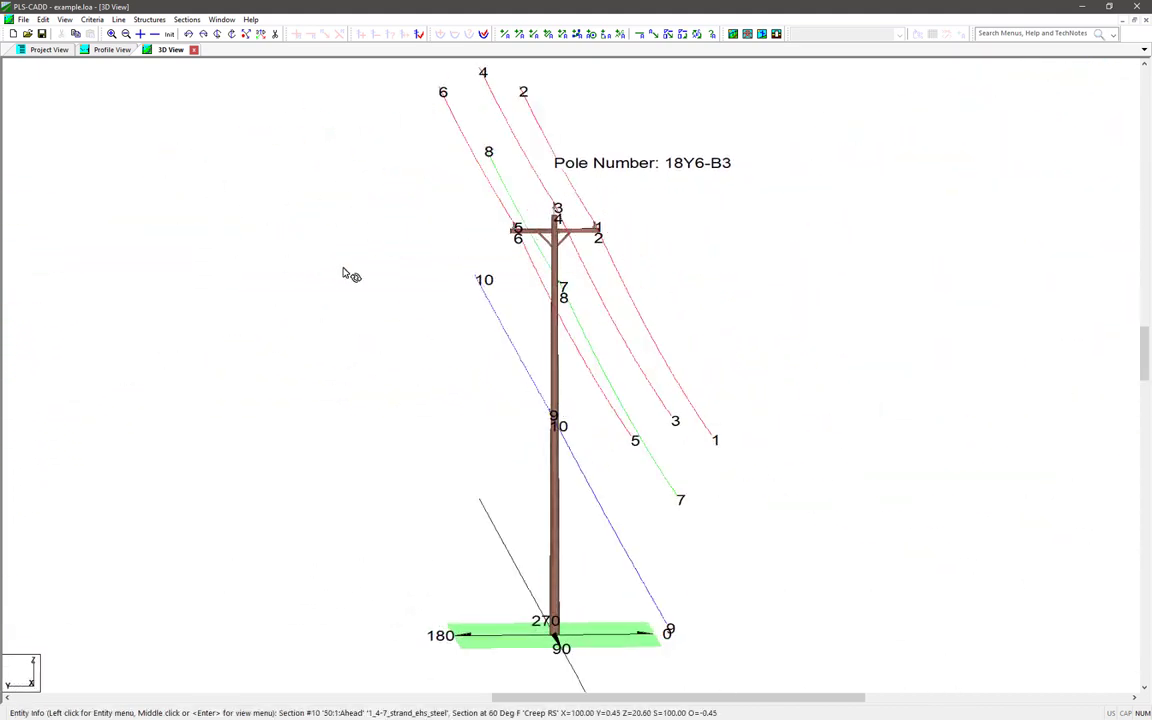
Step: Start a Lashed Bundle cable file using 1_4-7_strand_ehs_steel as the messenger
left_click(187, 19)
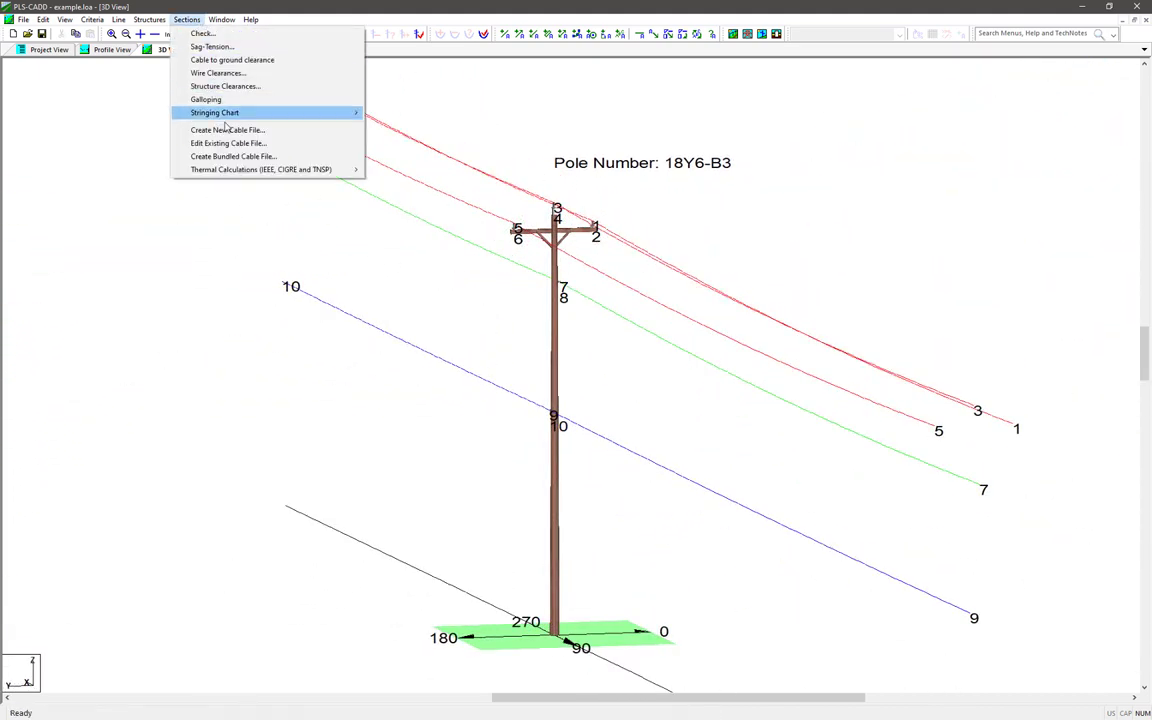
left_click(241, 157)
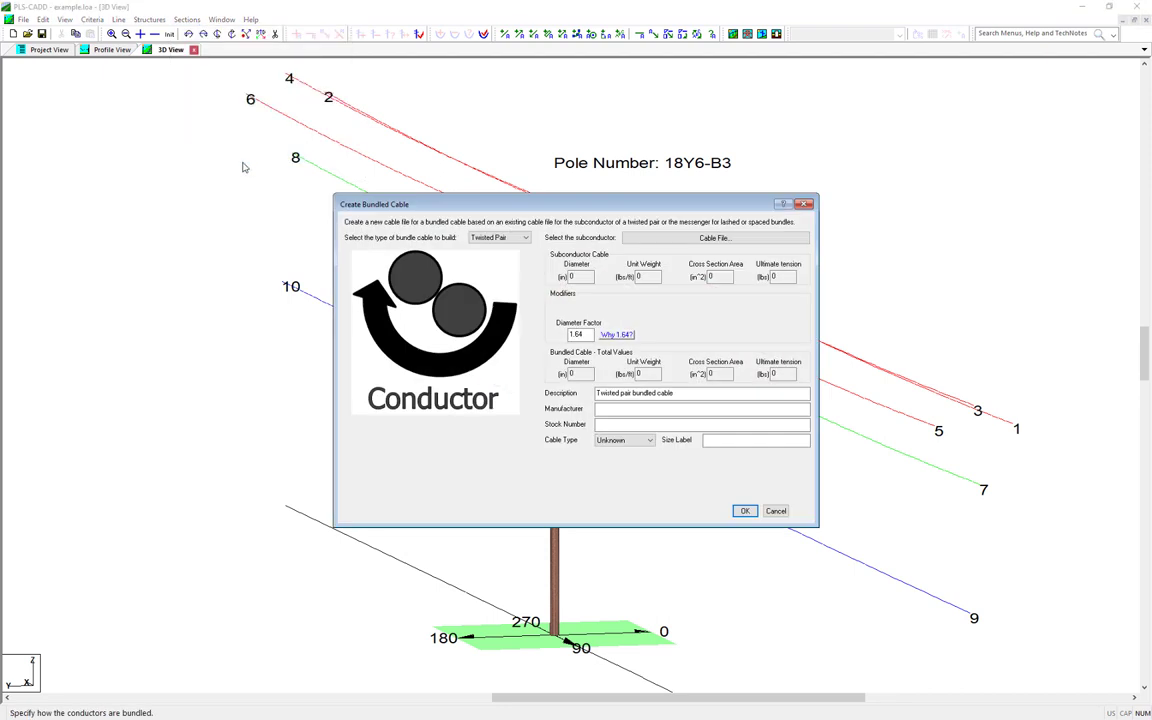
left_click(495, 237)
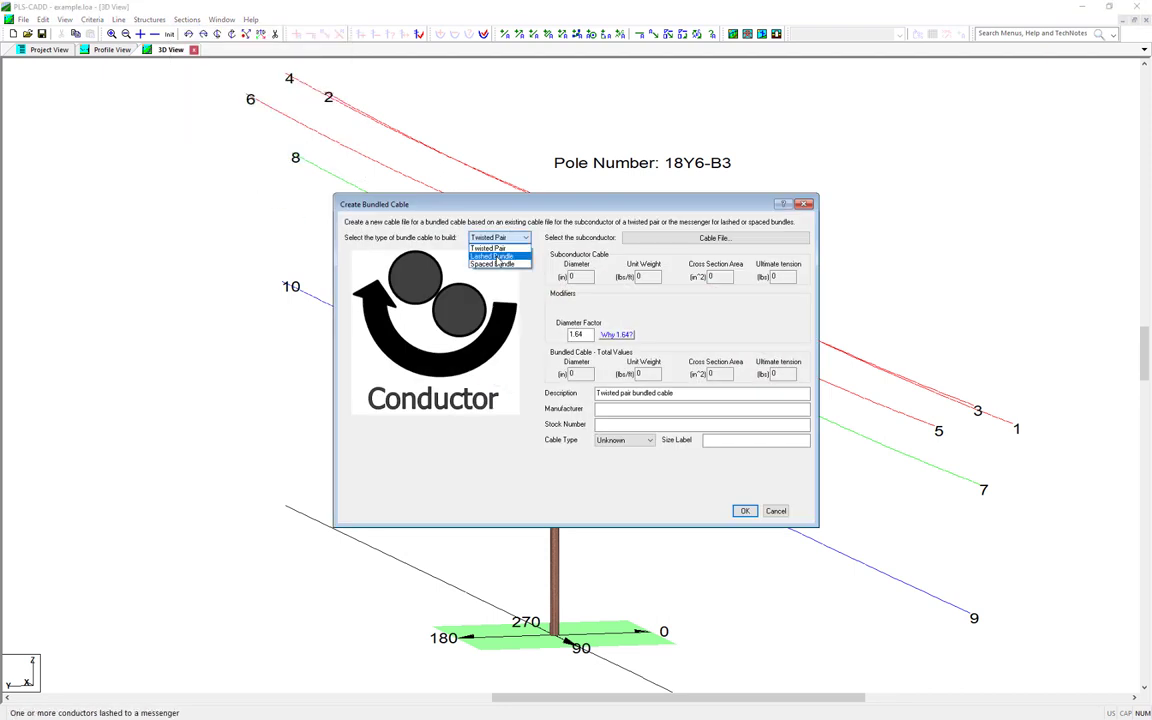
left_click(495, 257)
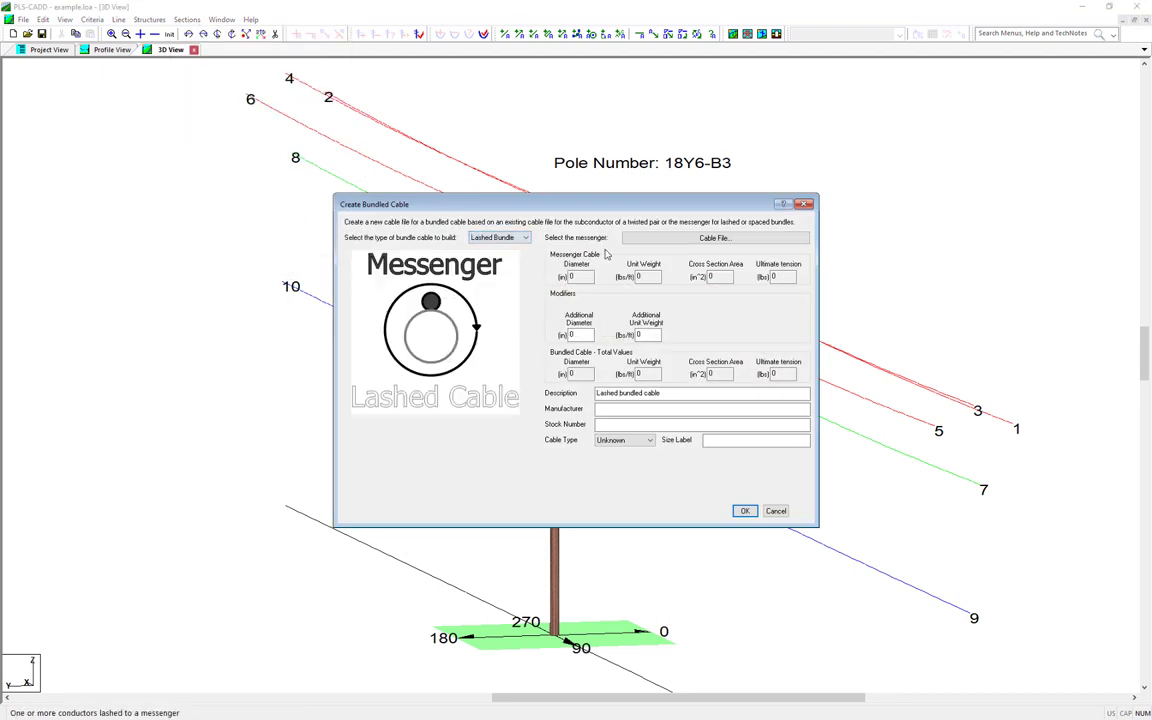
left_click(670, 239)
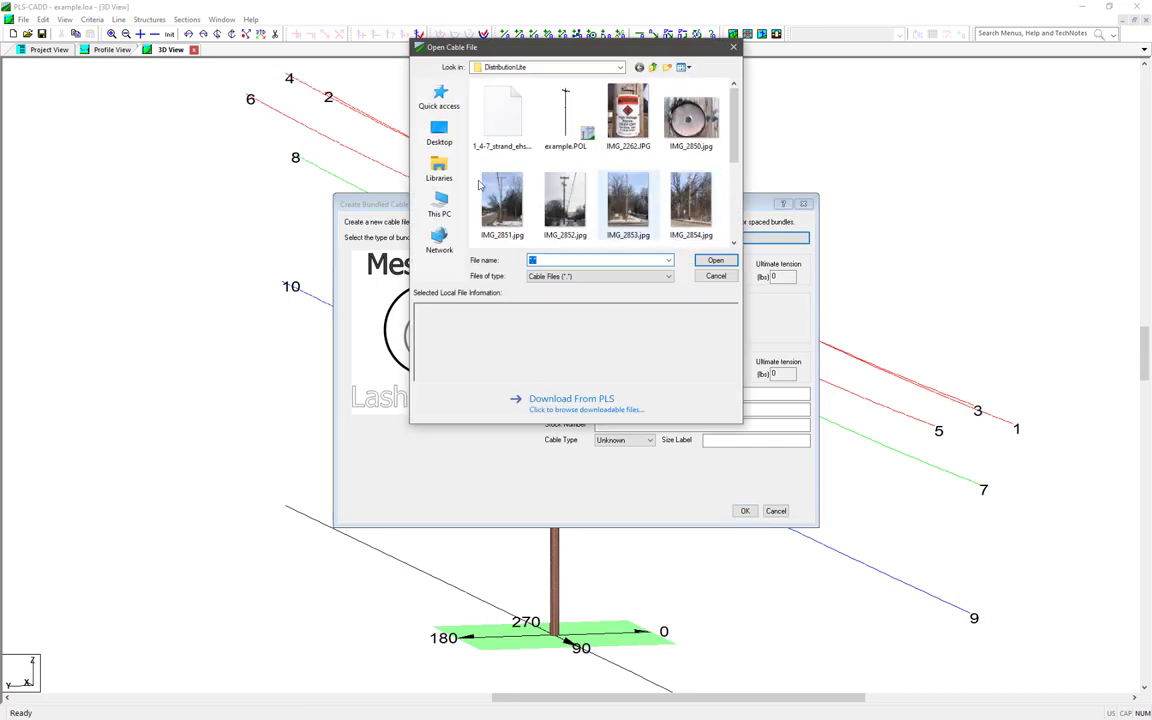
double_click(497, 128)
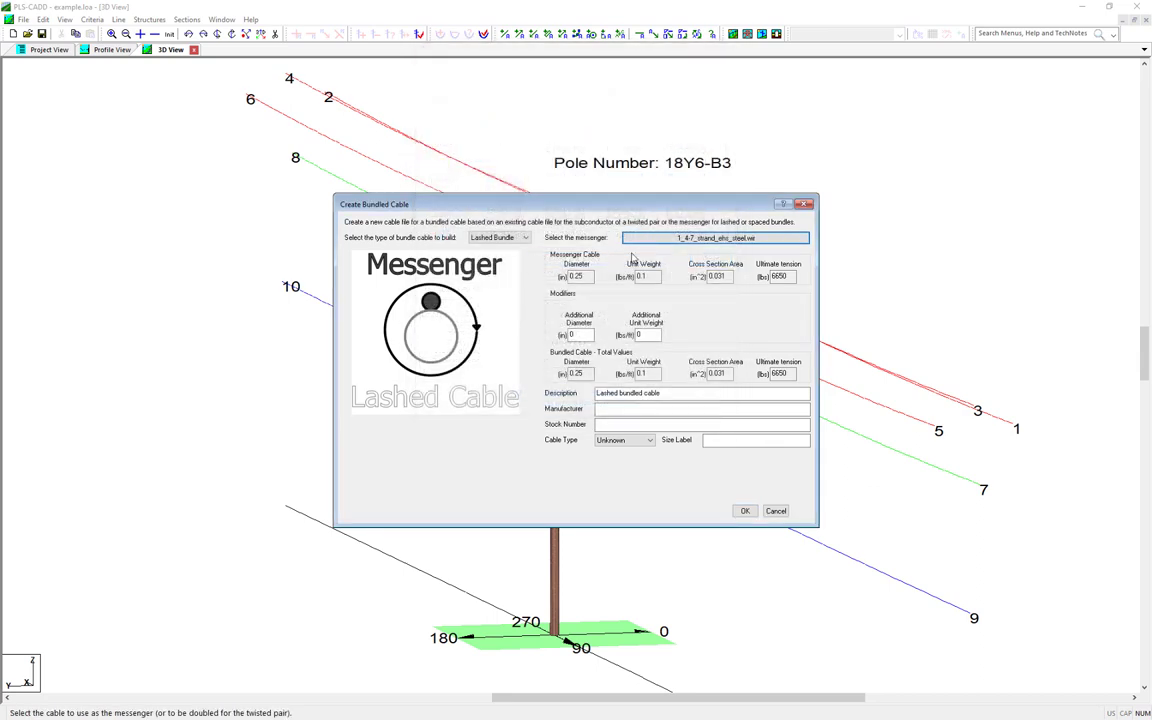
Step: Add 2 in diameter and 1.4 lbs/ft weight, then save as Lashed bundled cable.wir
double_click(580, 336)
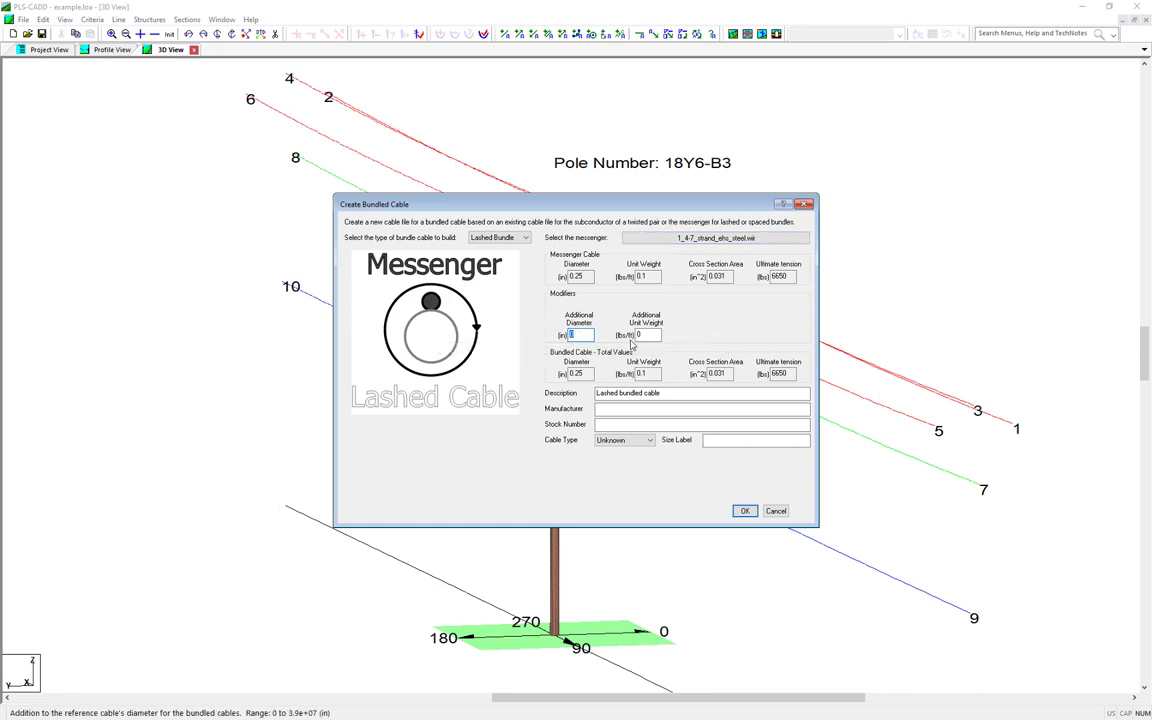
type("2")
key("Tab")
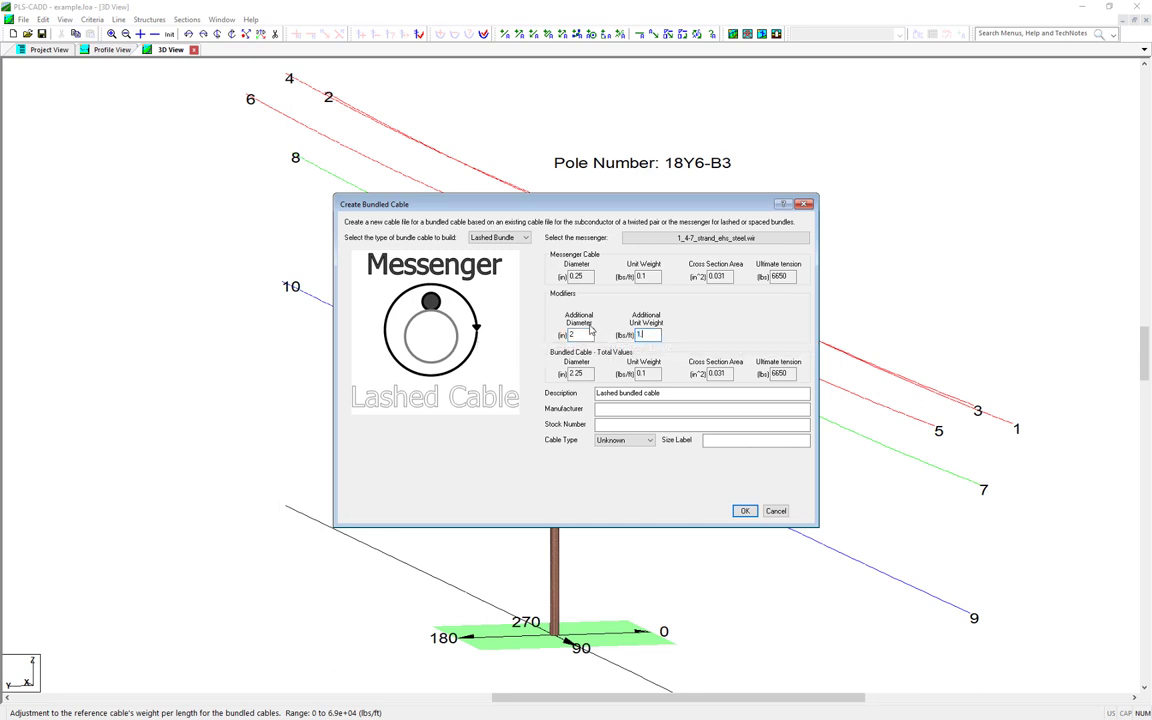
type("1.4")
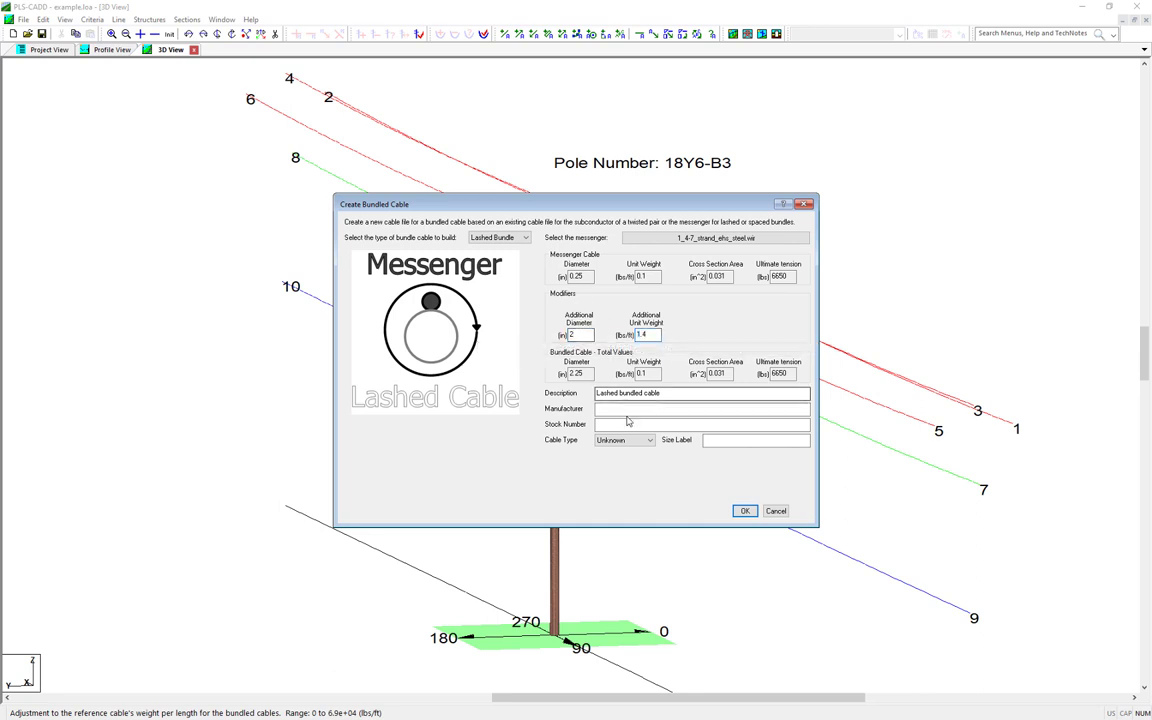
left_click(689, 424)
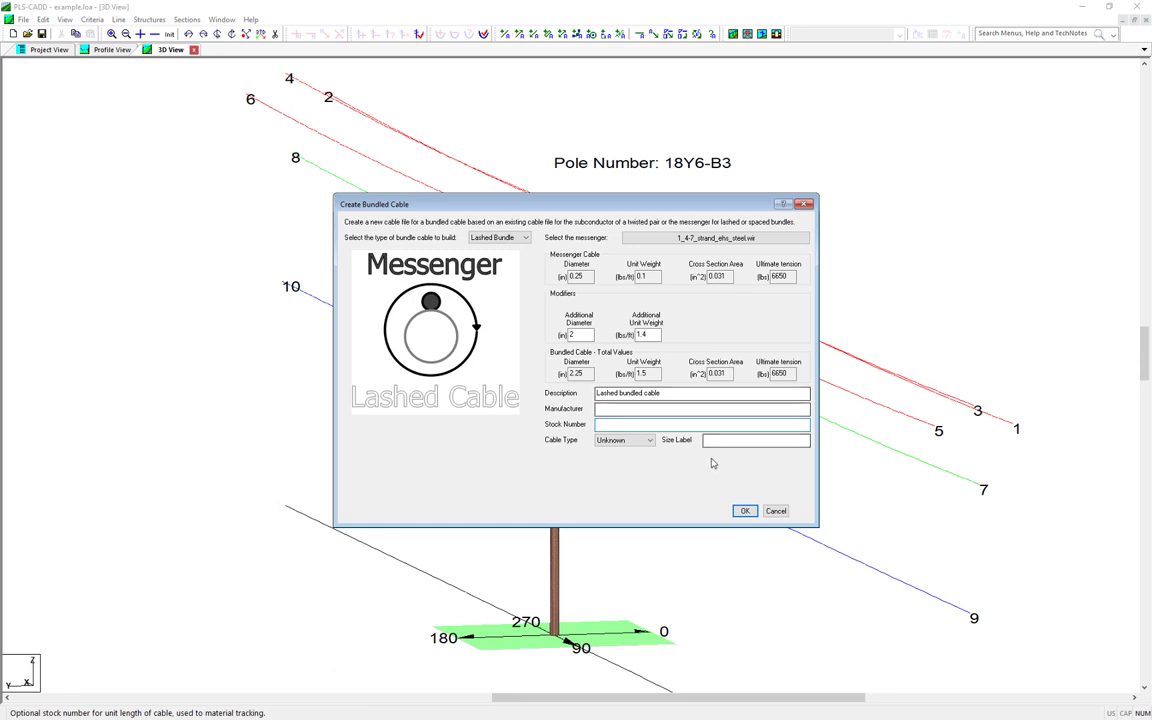
left_click(744, 512)
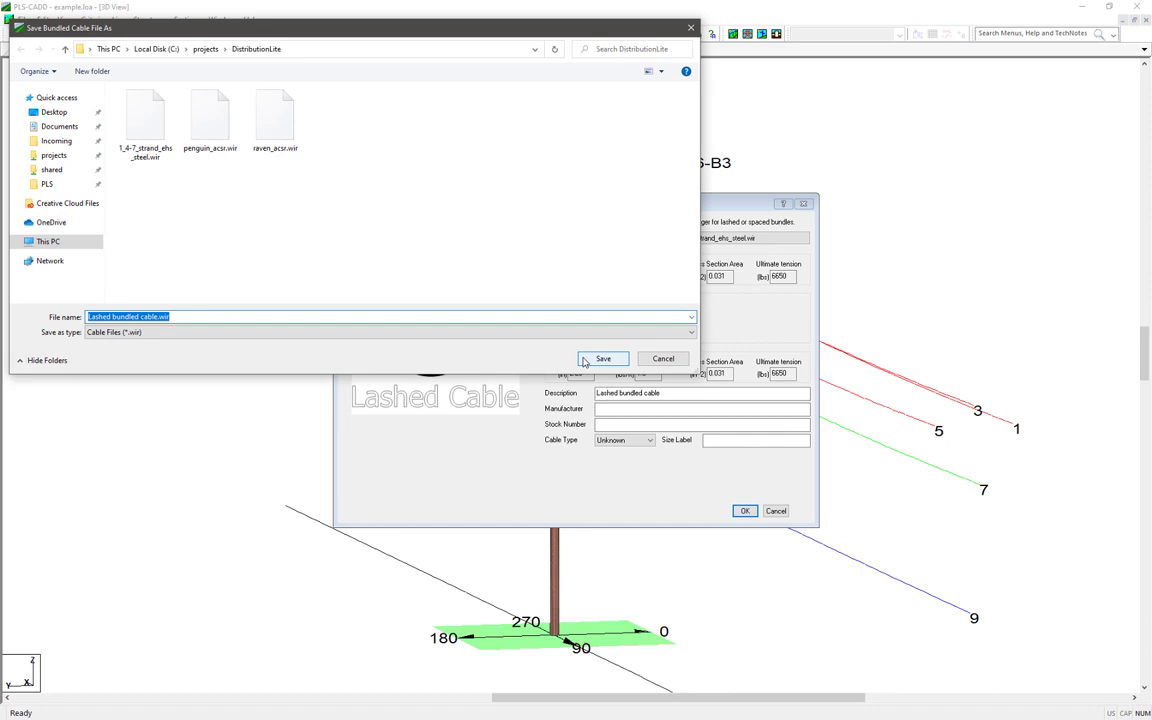
left_click(558, 352)
Step: Assign Lashed bundled cable.wir to rows 9 and 10 in the span setup table and apply
left_click(118, 19)
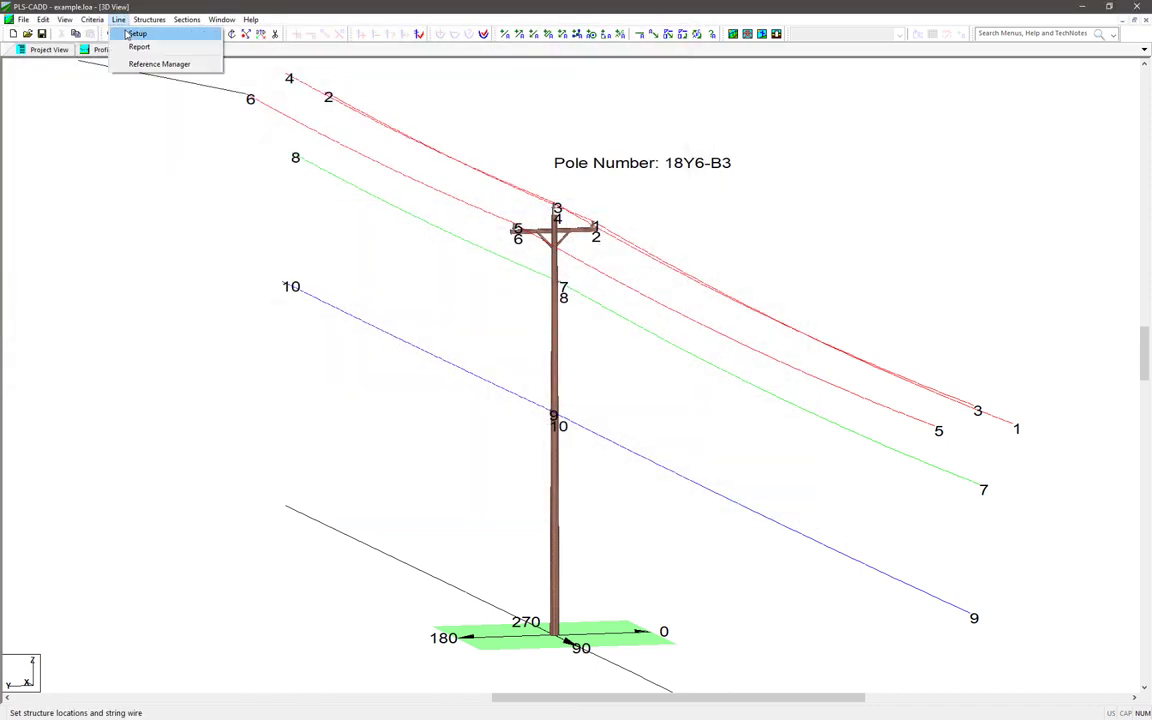
left_click(135, 33)
double_click(150, 362)
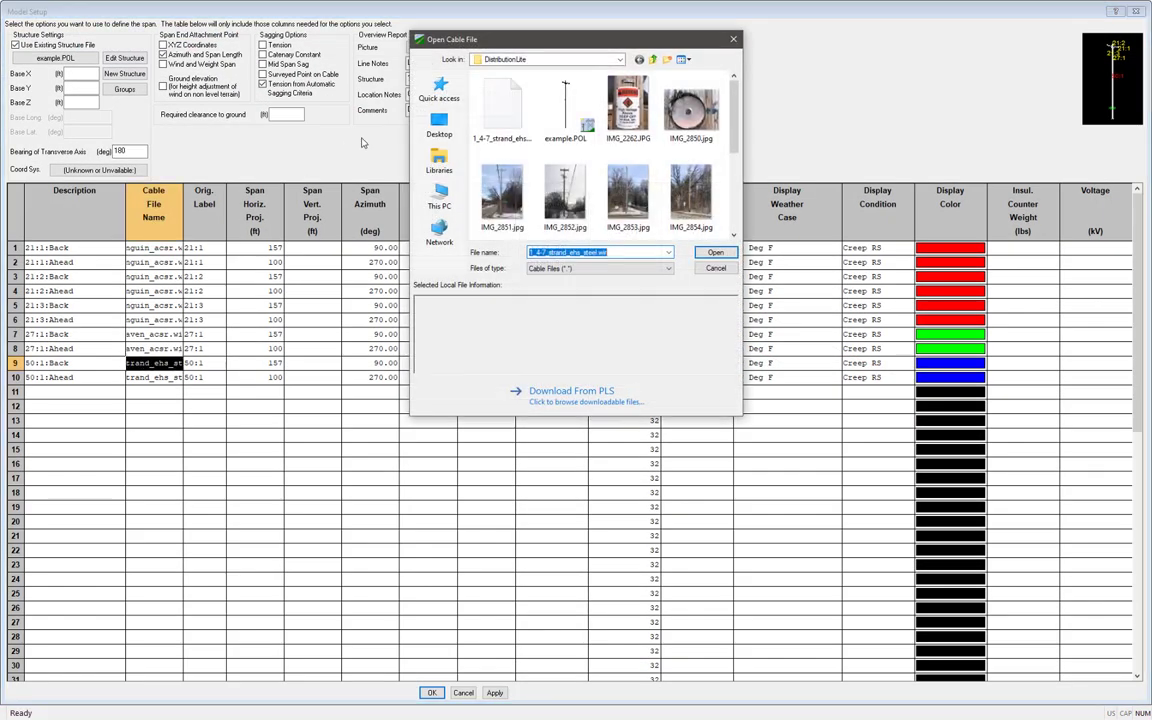
scroll(519, 113, "down", 2)
double_click(505, 185)
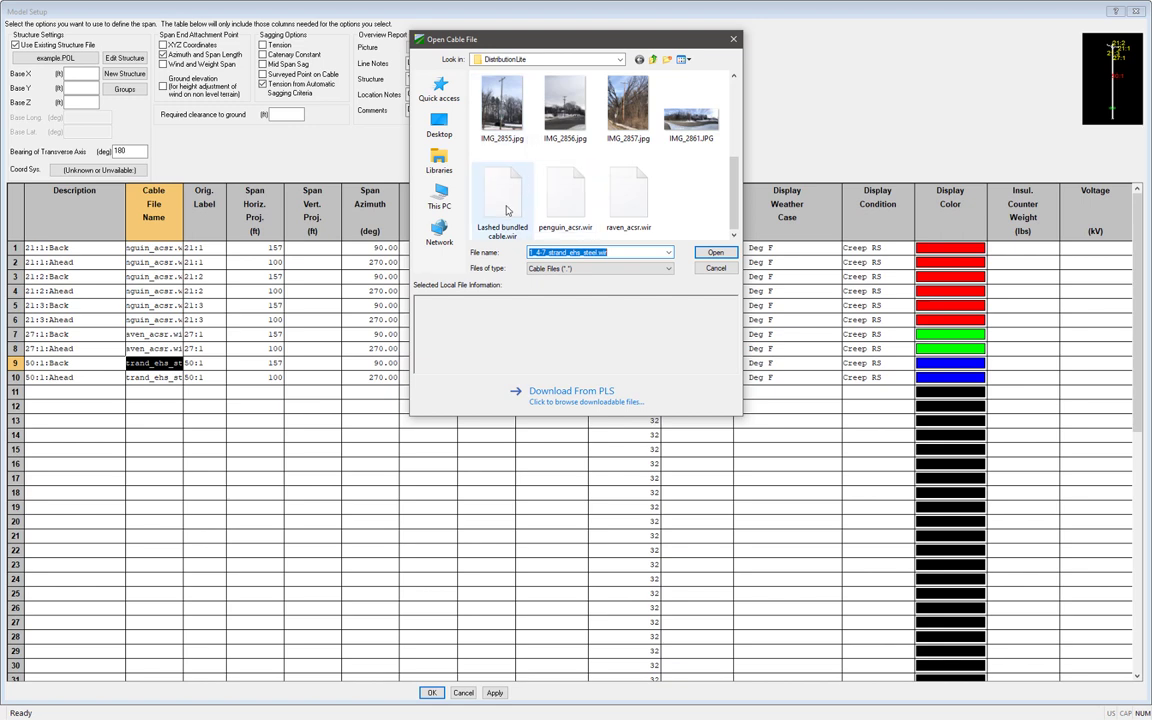
right_click(183, 369)
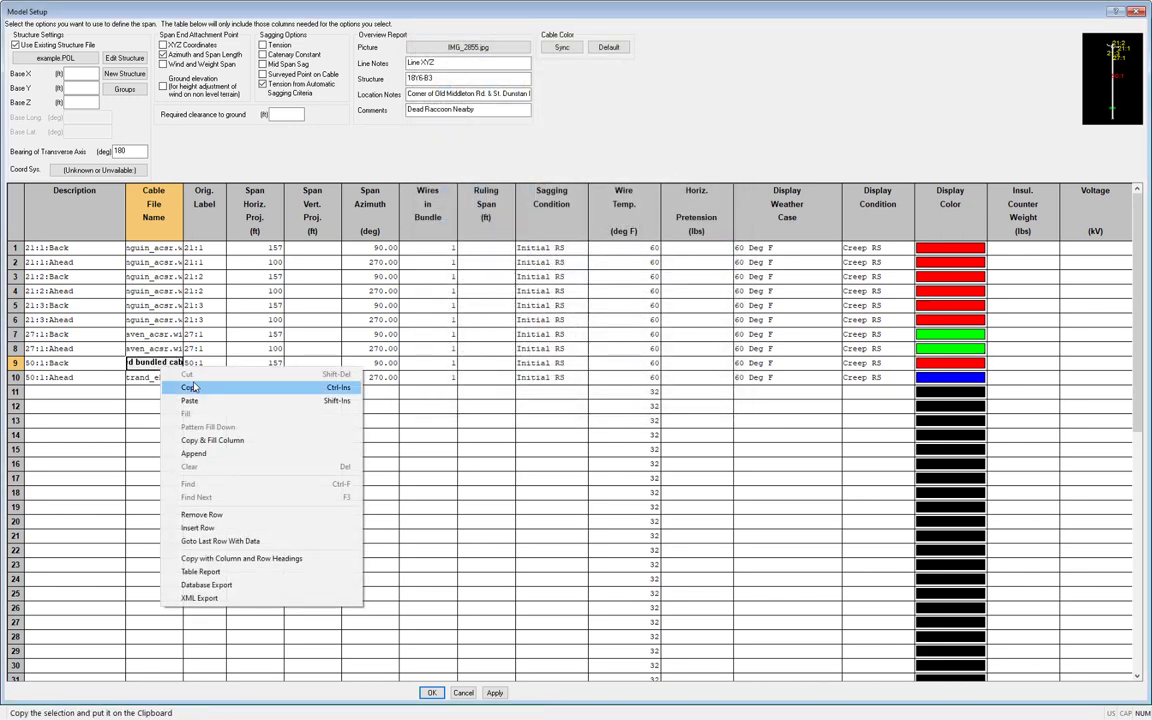
left_click(193, 387)
right_click(155, 377)
left_click(190, 416)
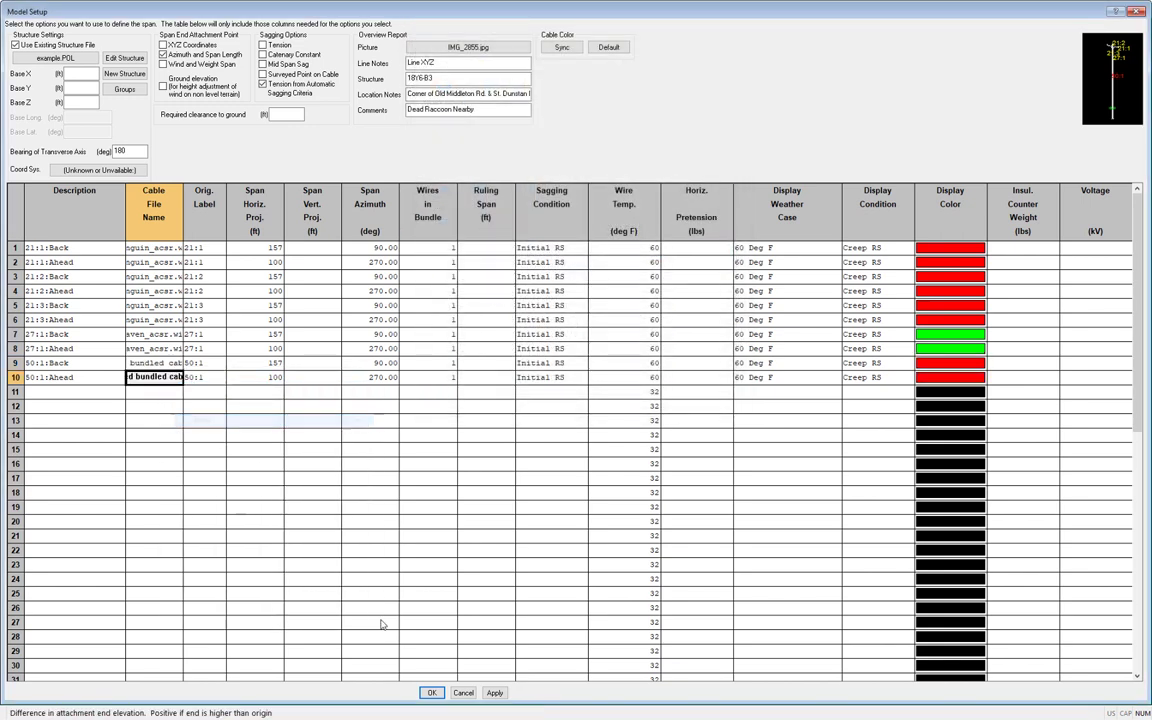
left_click(431, 692)
Step: Run the structure check on pole 18Y6-B3 and open its Pole Overview Report
left_click(420, 36)
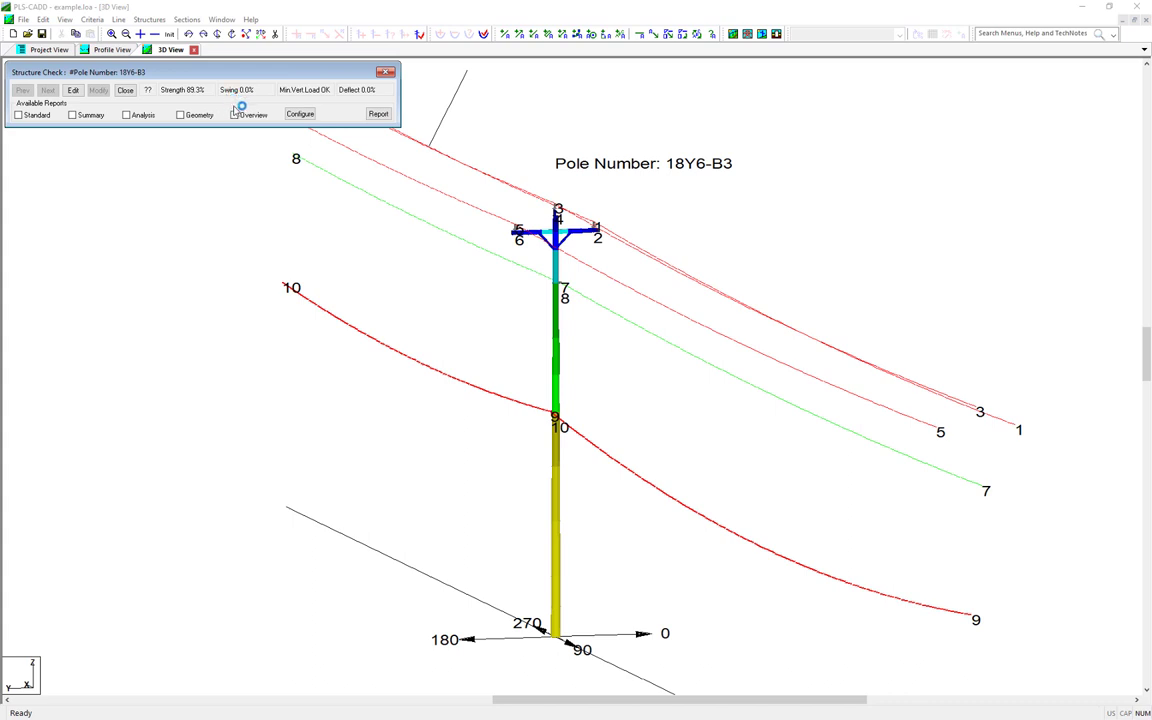
left_click(378, 114)
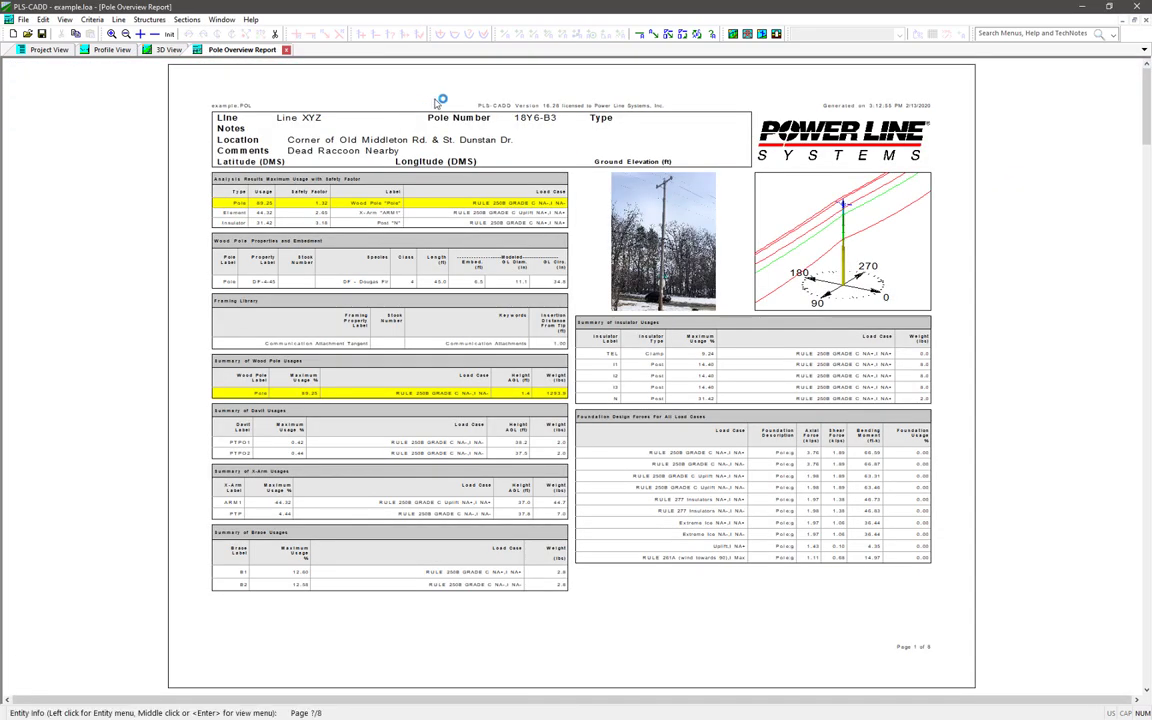
scroll(440, 95, "up", 2)
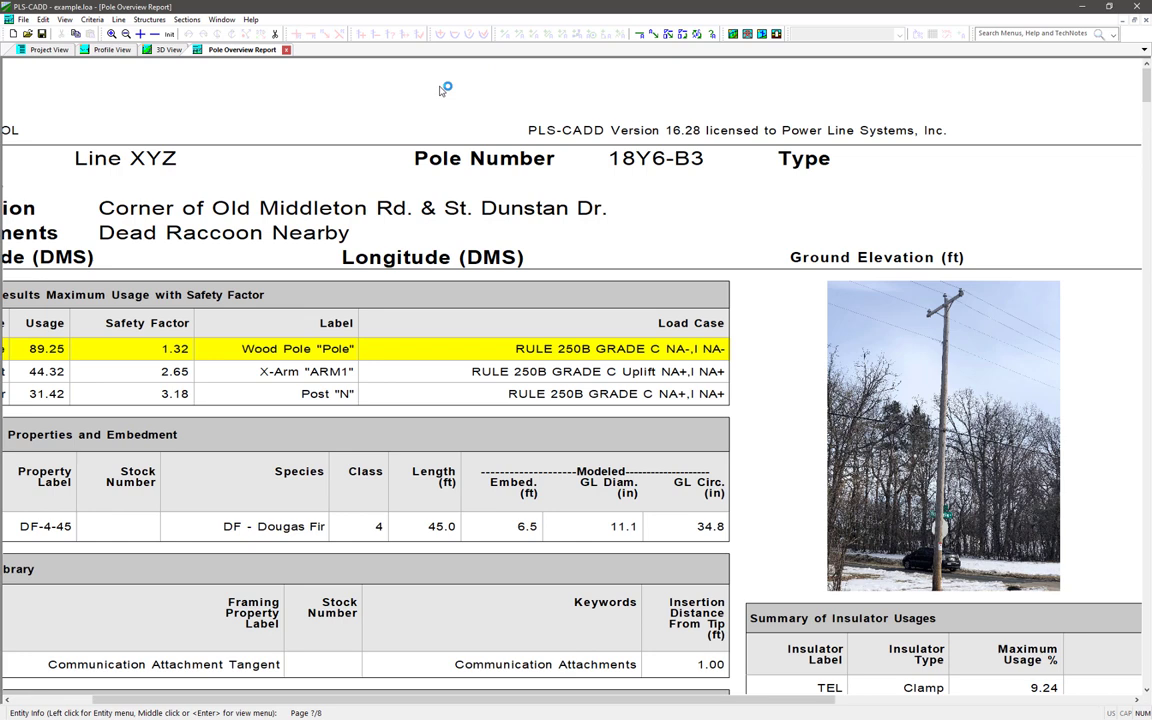
scroll(442, 90, "down", 2)
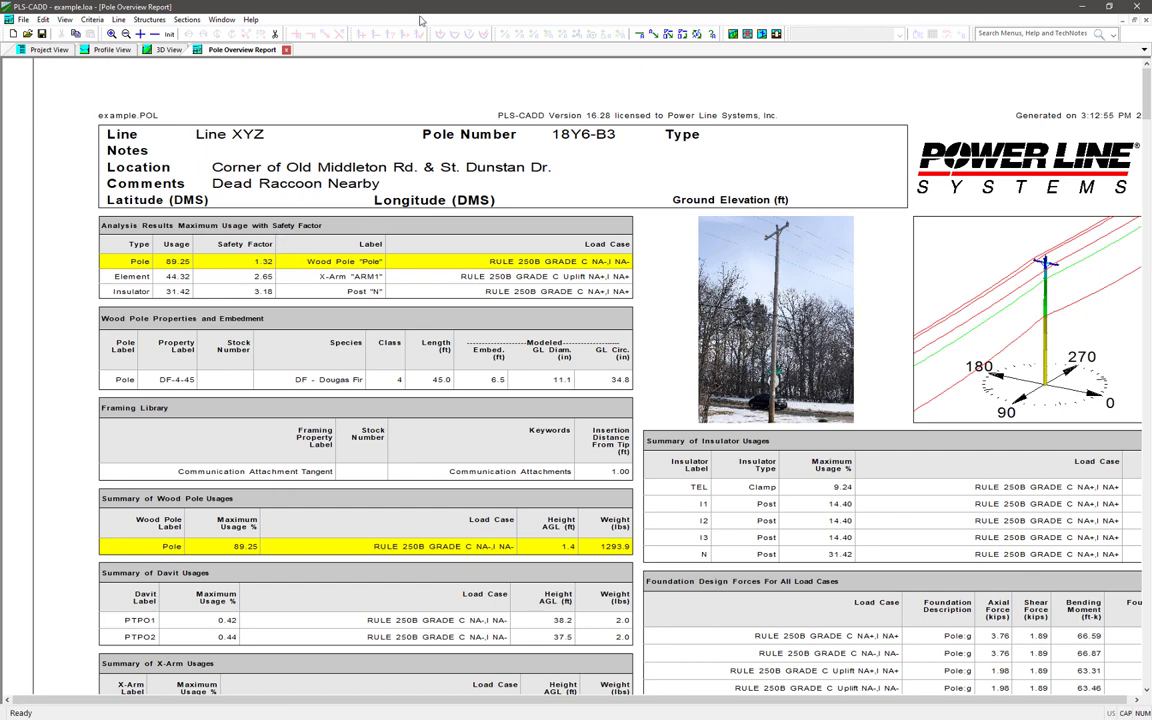
Step: Browse the report pages down to page 5 and back to the top of page 1
scroll(448, 342, "down", 3)
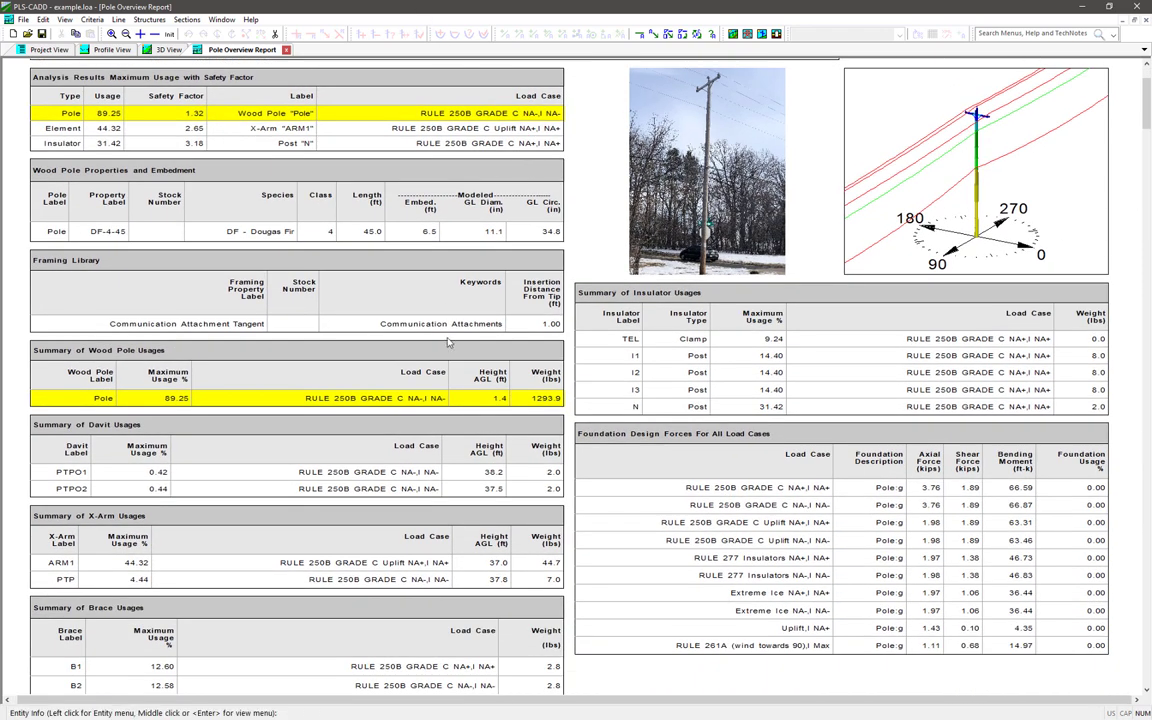
scroll(531, 313, "down", 3)
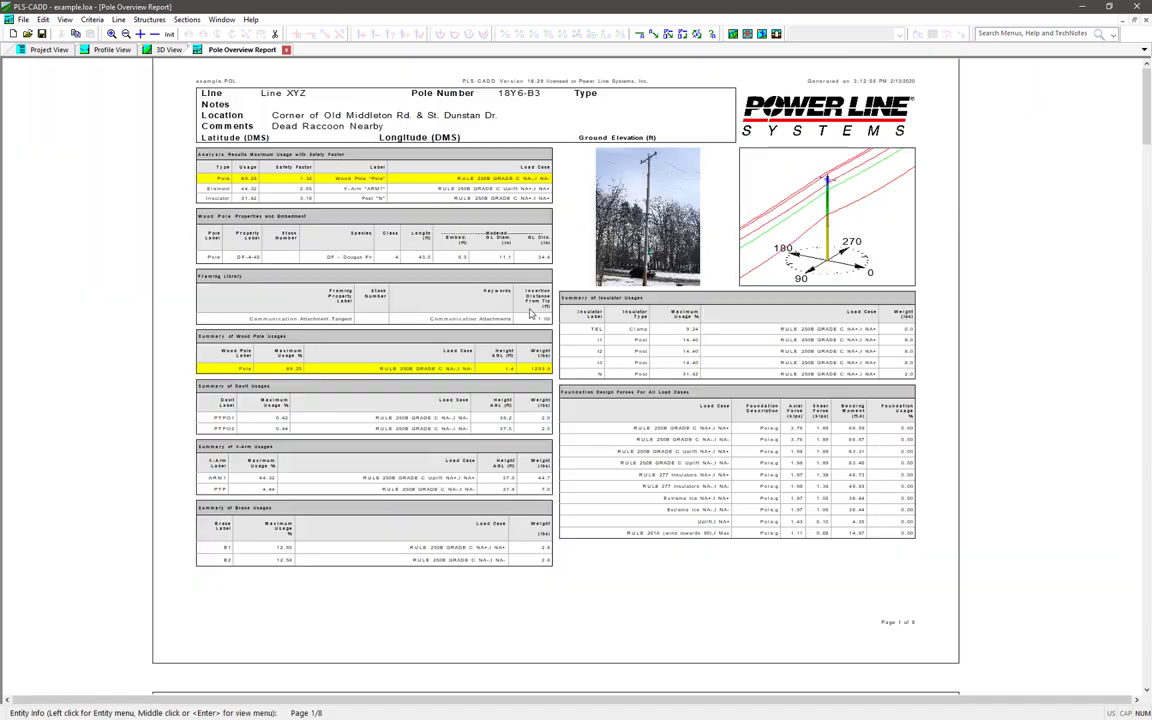
middle_click(531, 313)
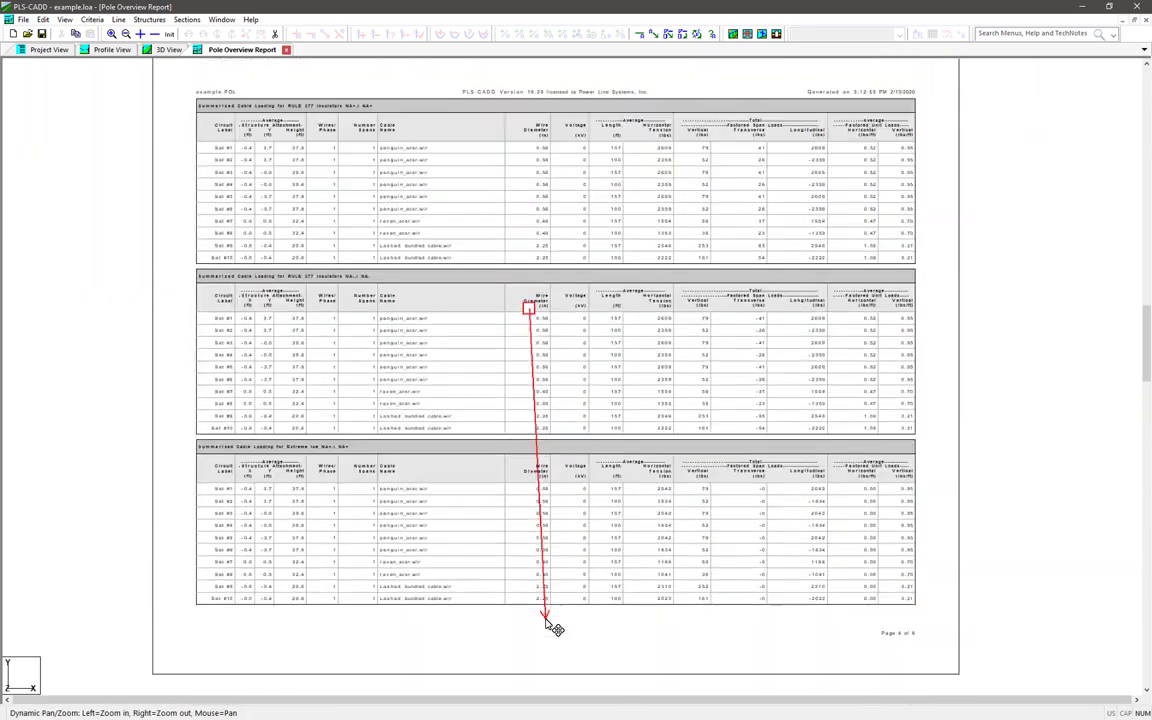
middle_click(547, 622)
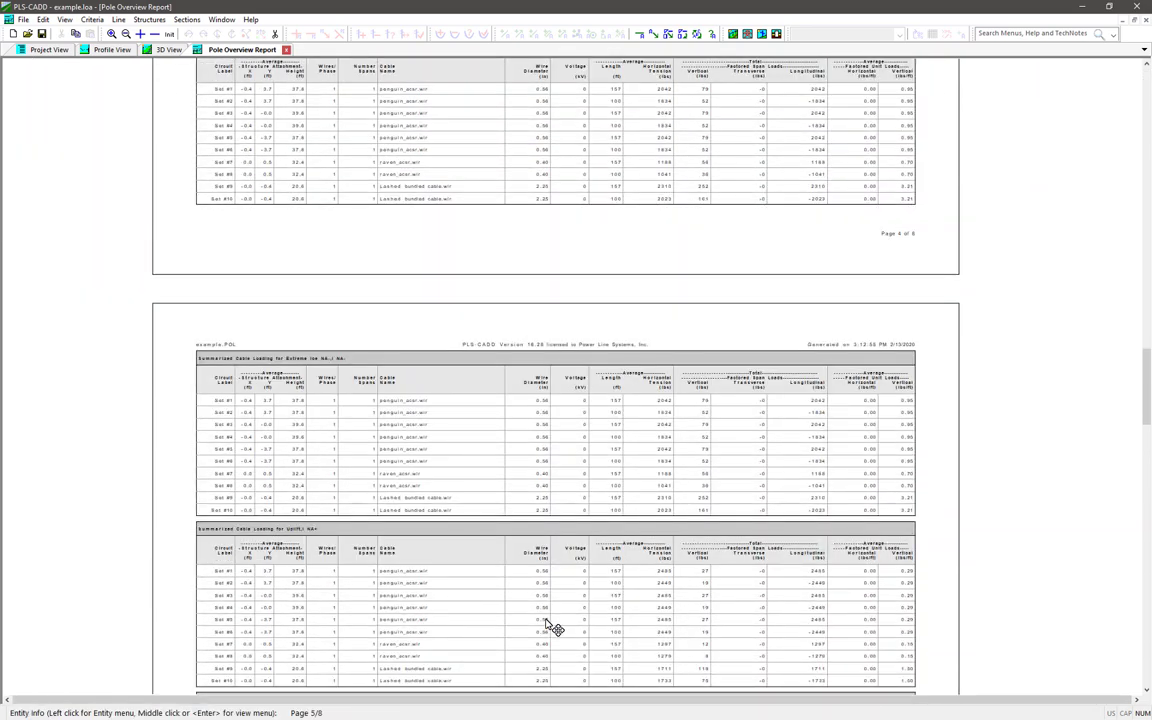
key("Home")
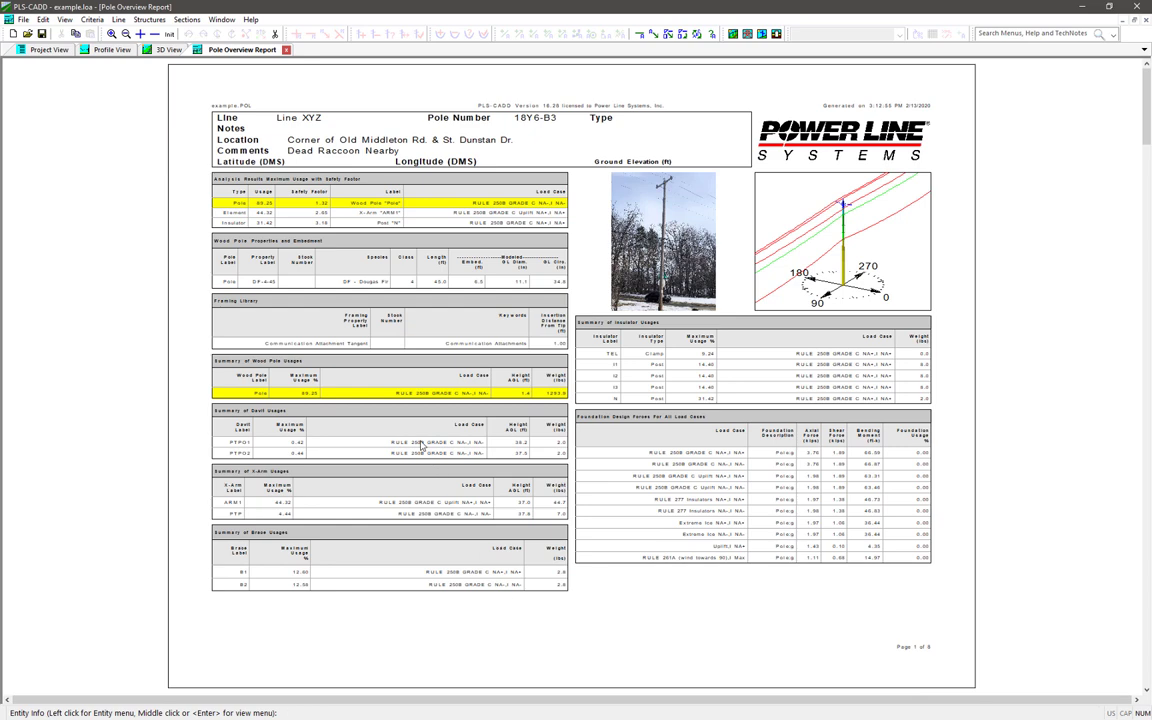
scroll(421, 444, "up", 2)
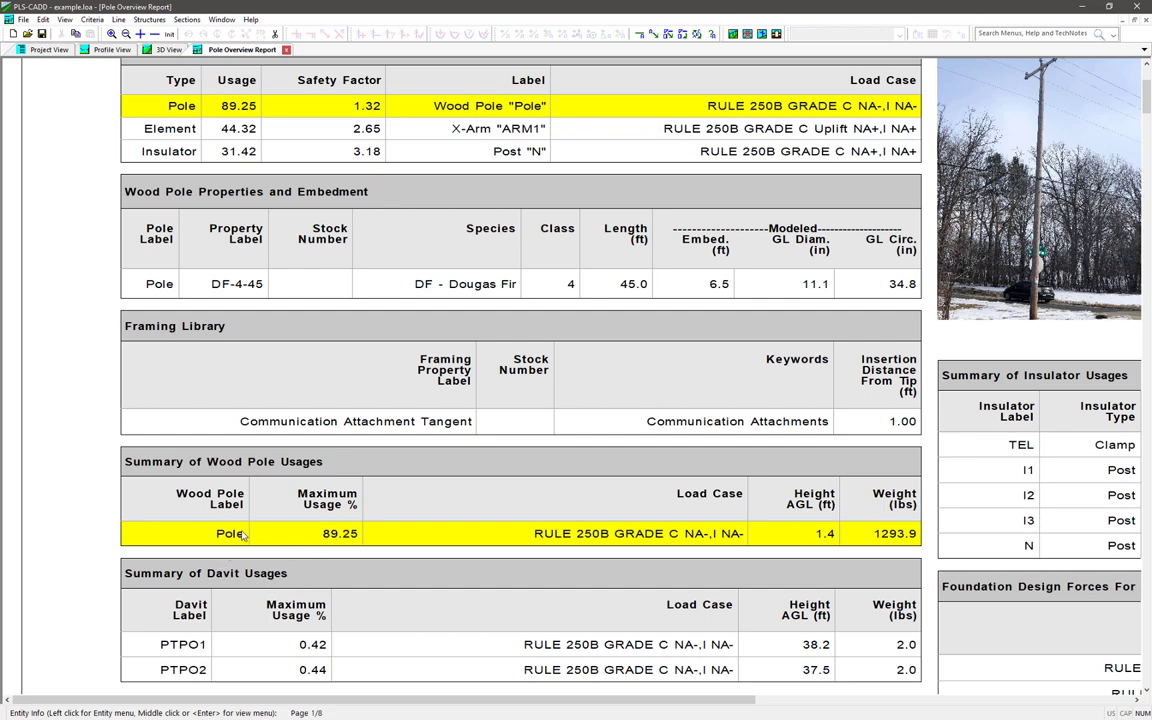
scroll(242, 535, "down", 3)
scroll(396, 415, "up", 1)
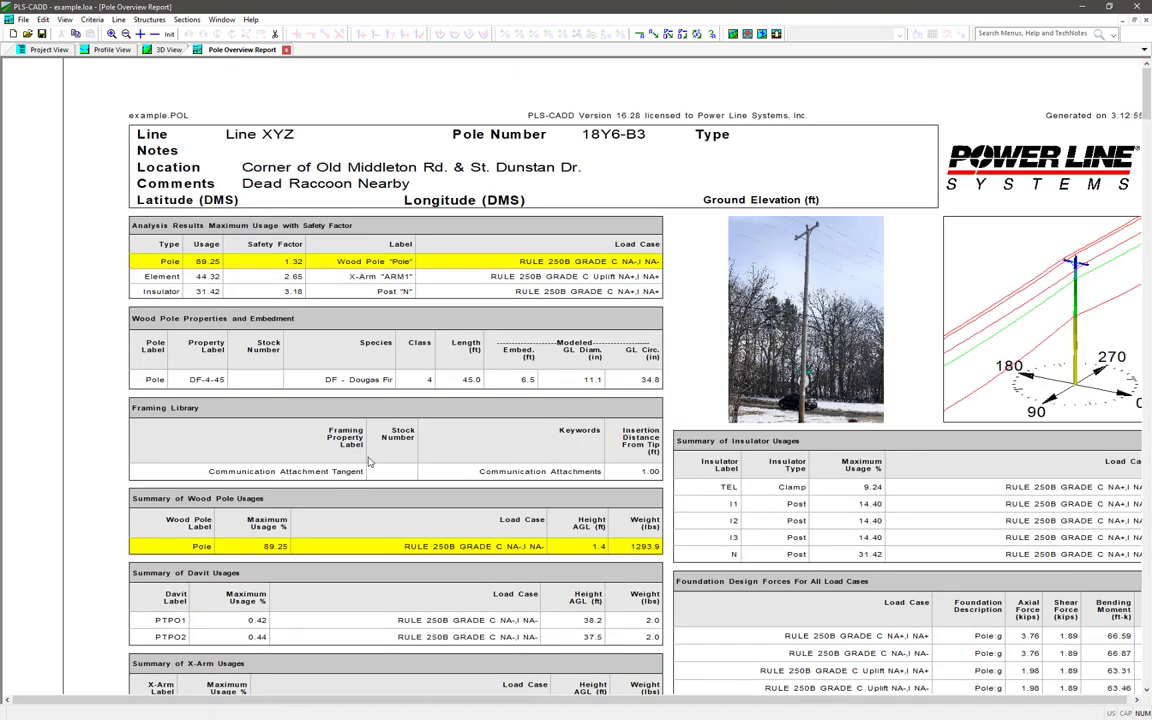
middle_click(396, 415)
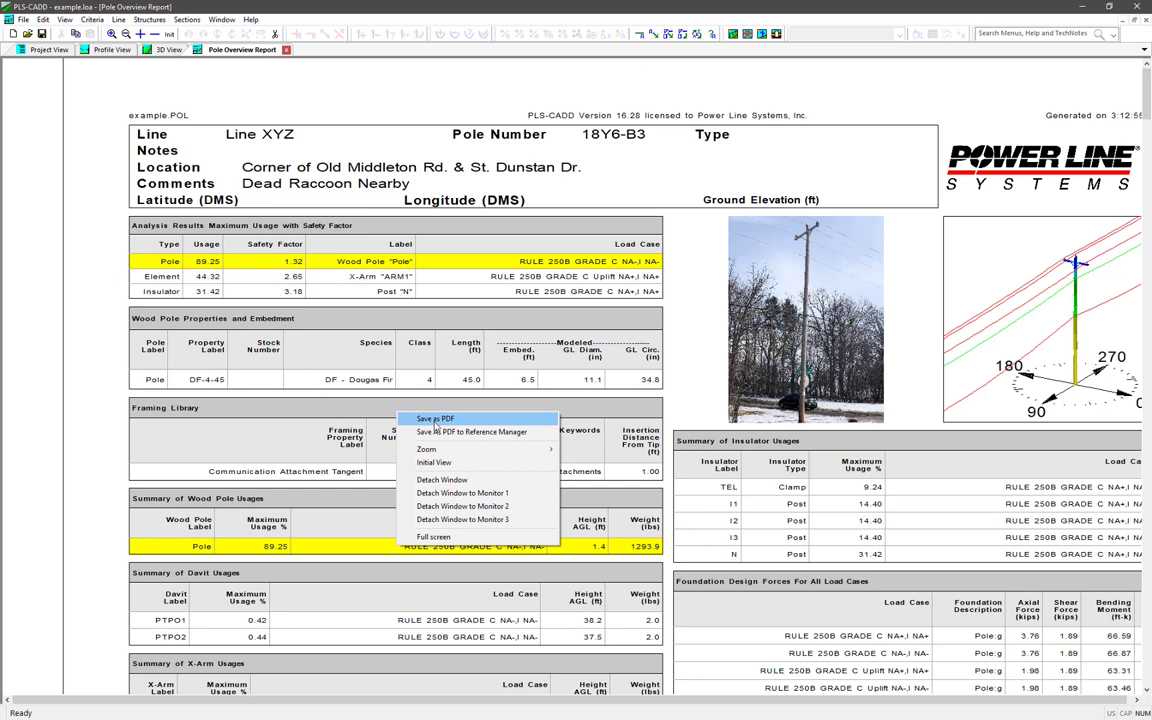
Step: Save the Pole Overview Report as report.pdf
left_click(435, 420)
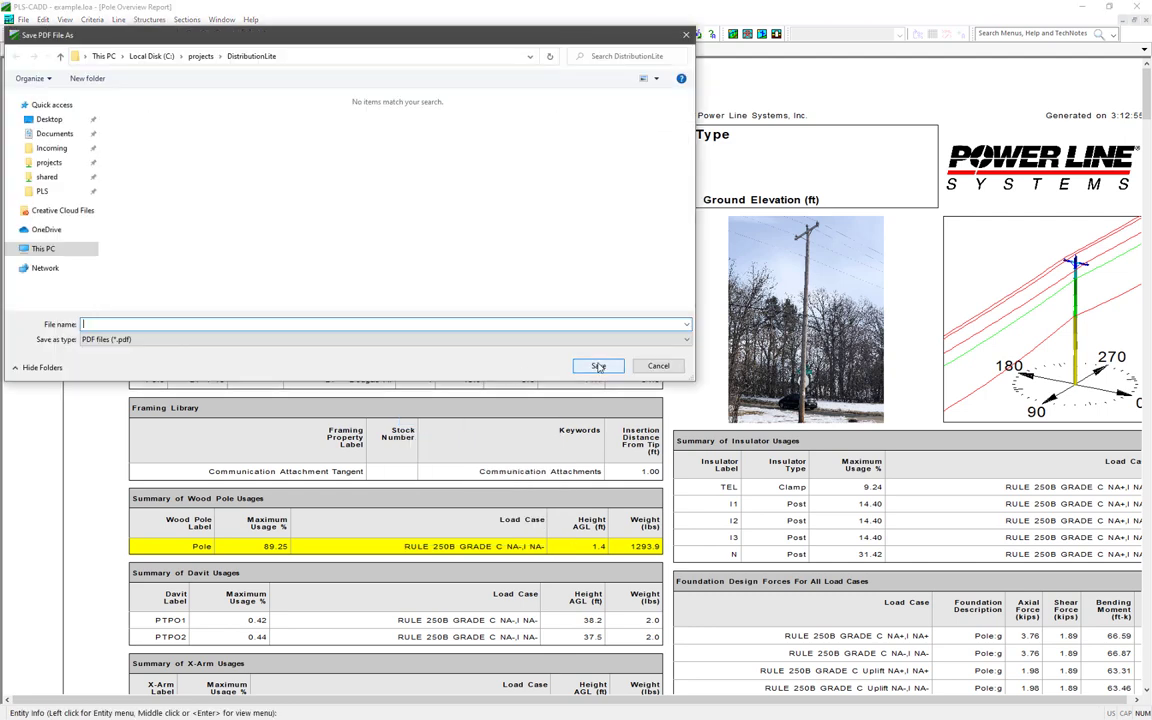
type("report")
left_click(597, 365)
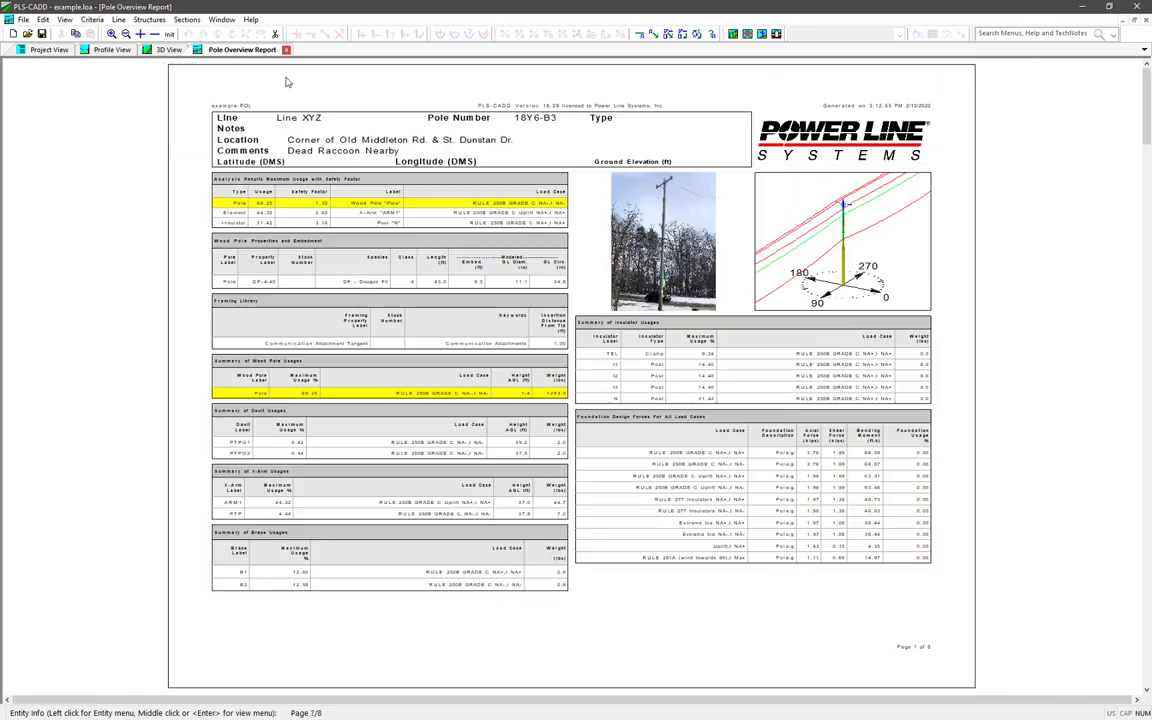
Step: Close the Pole Overview Report, returning to the 3D view
middle_click(420, 198)
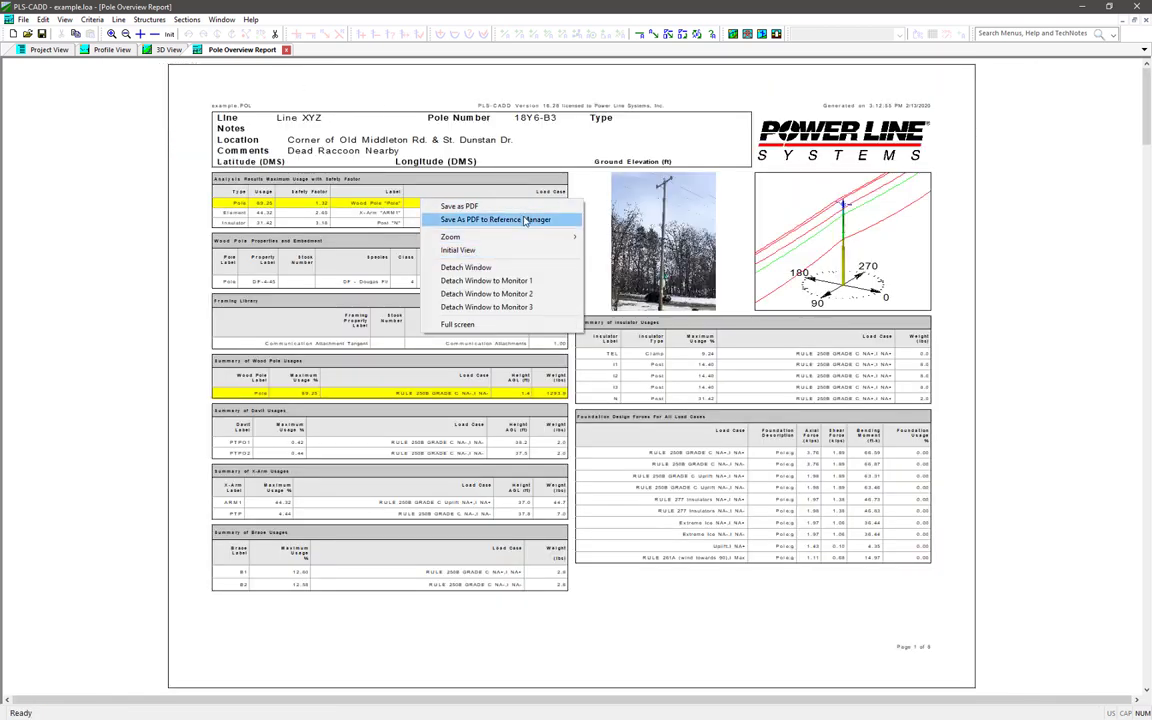
left_click(524, 220)
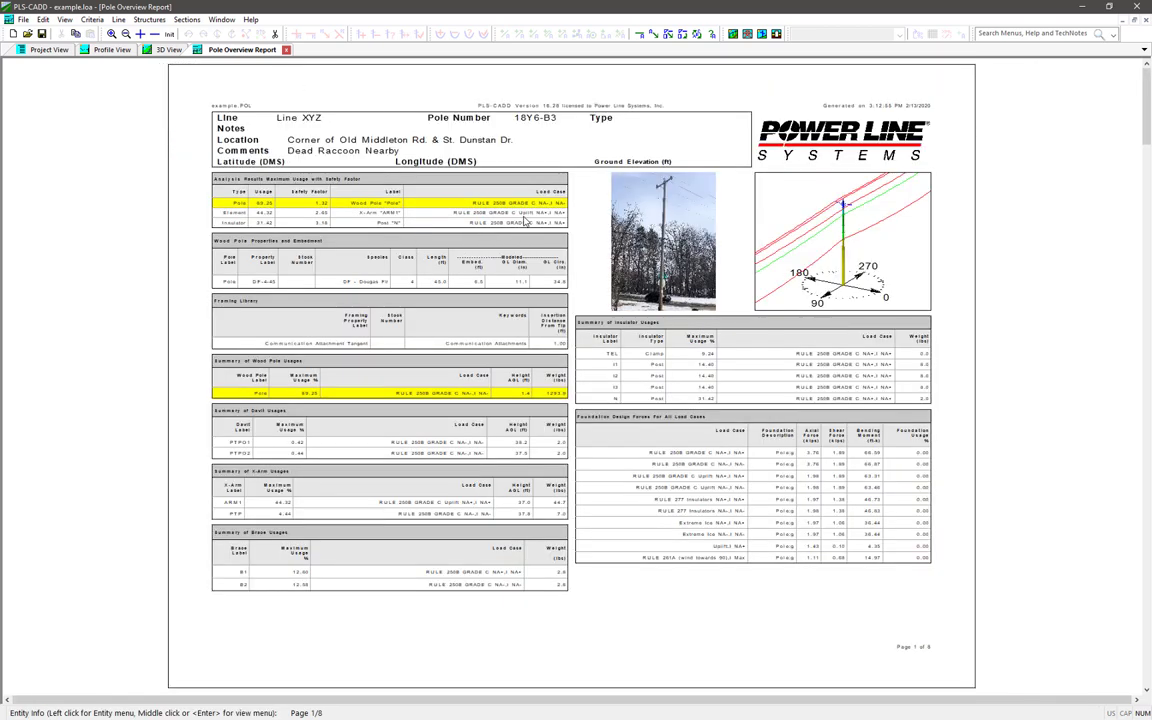
left_click(286, 50)
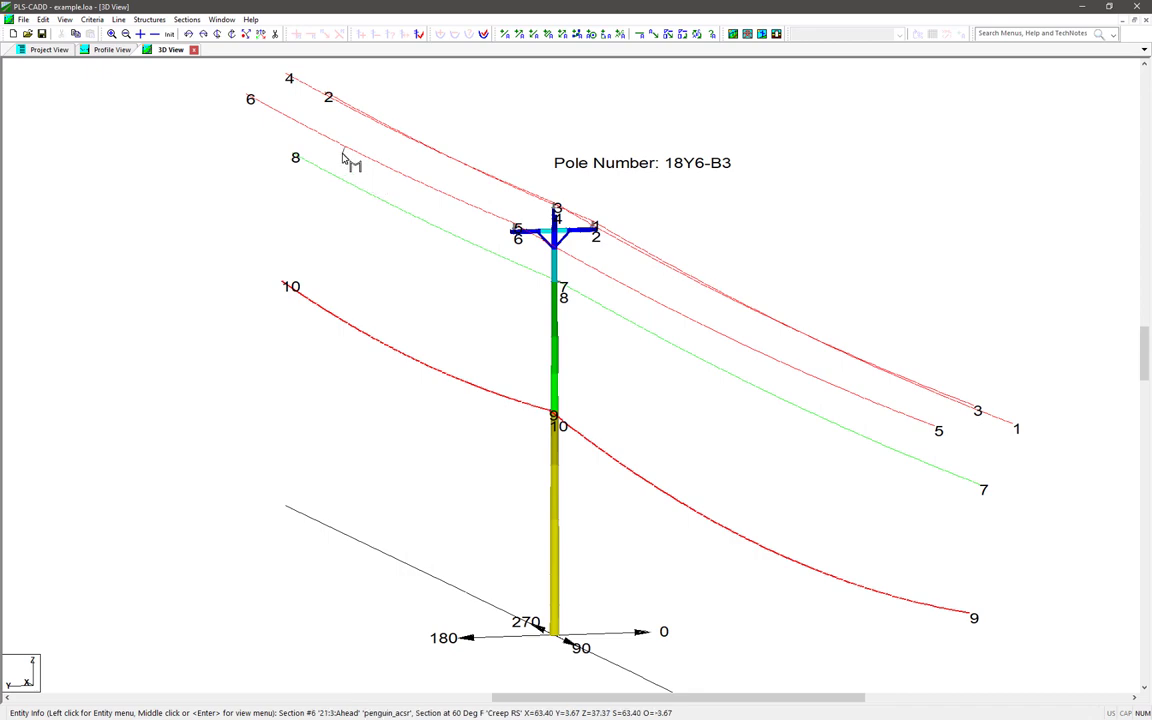
Step: In Line Setup, place the model in Wisconsin South NAD83 at lat 43.08805932, long -89.48785555, base 910 ft
left_click(118, 19)
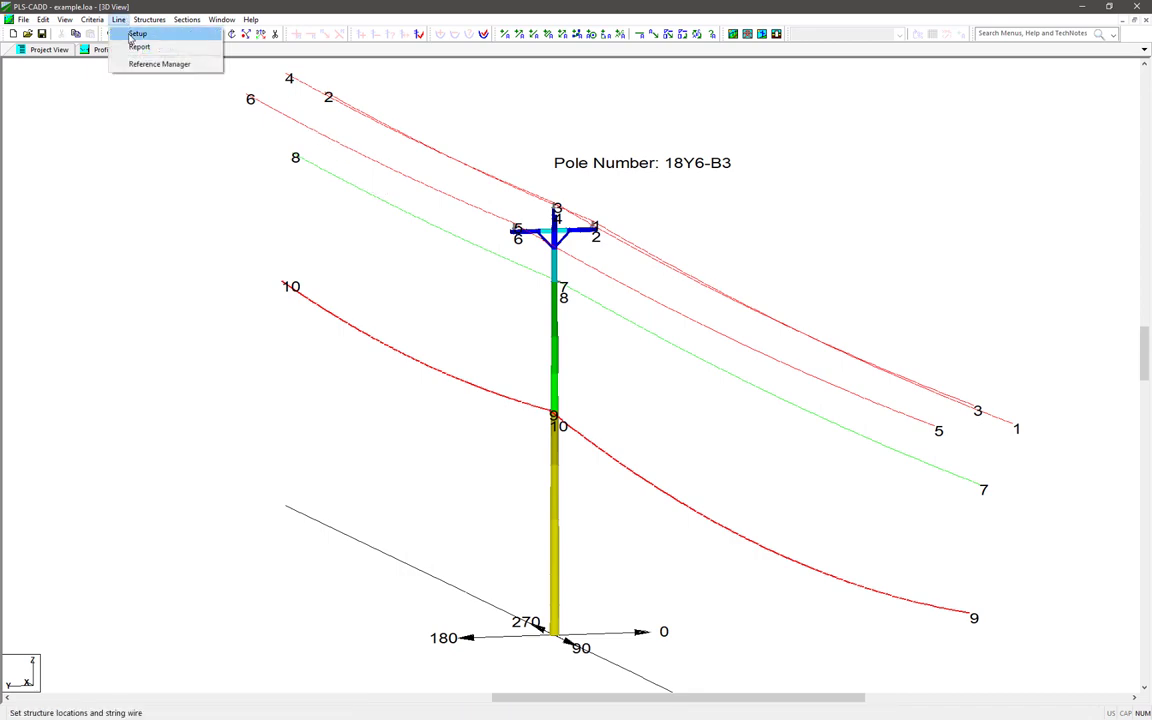
left_click(131, 36)
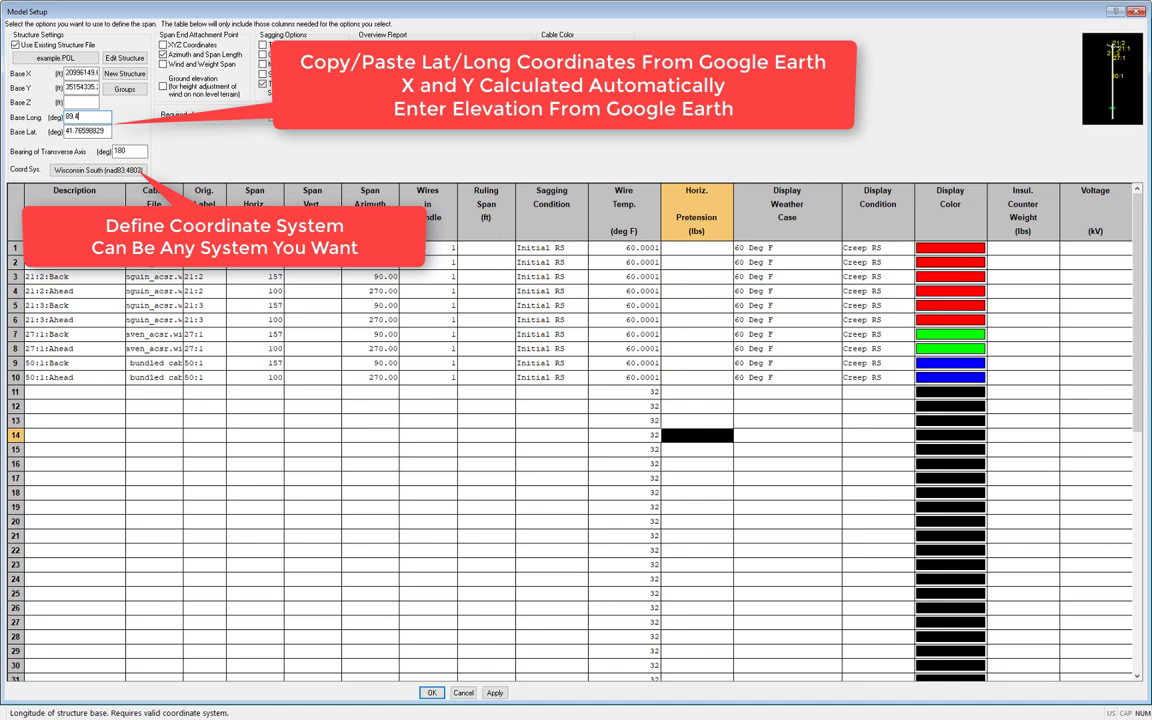
type("875")
key("Tab")
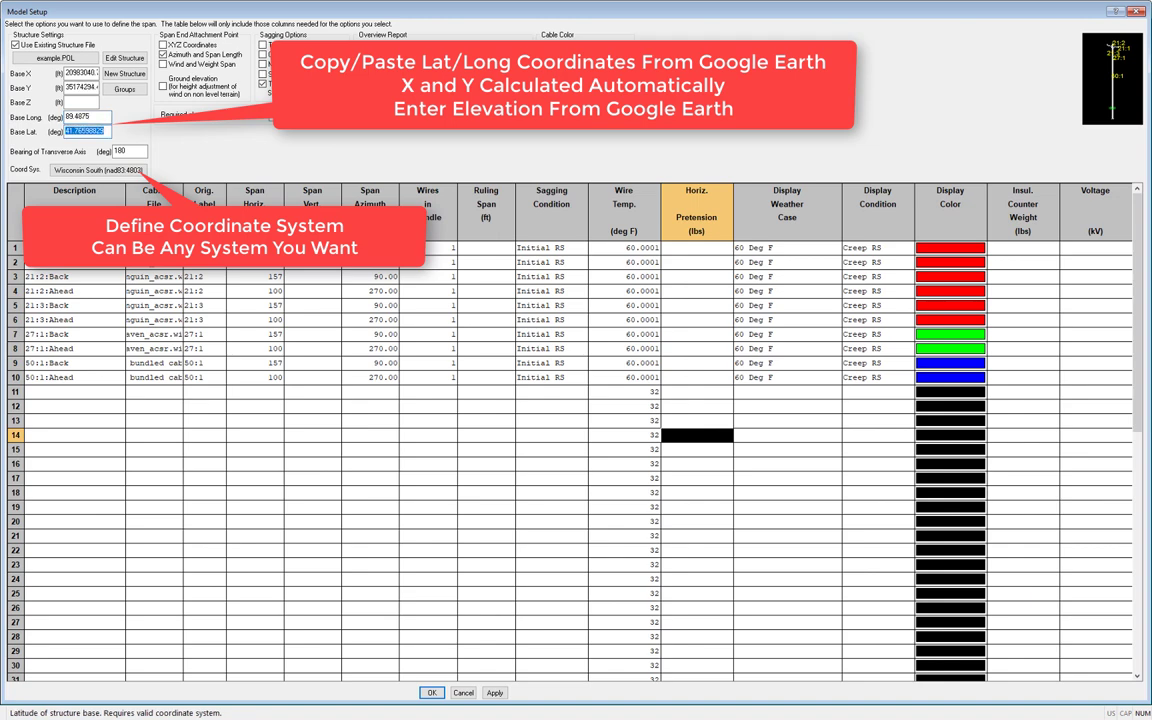
type("43.08805832")
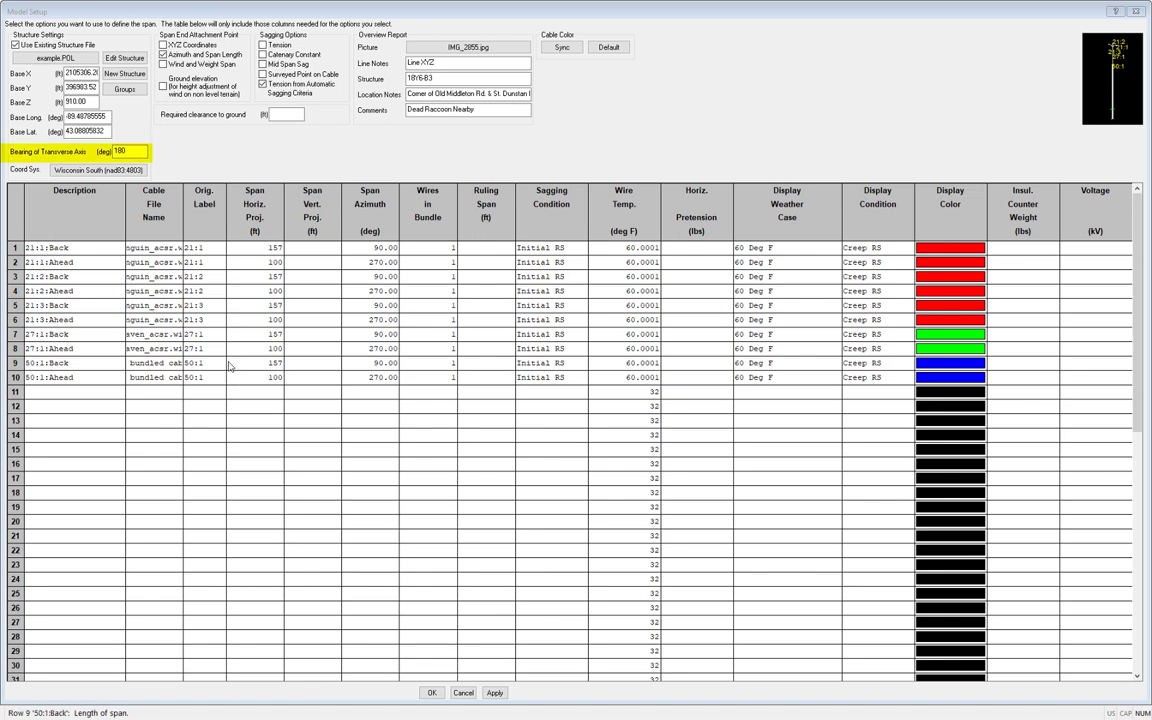
double_click(138, 150)
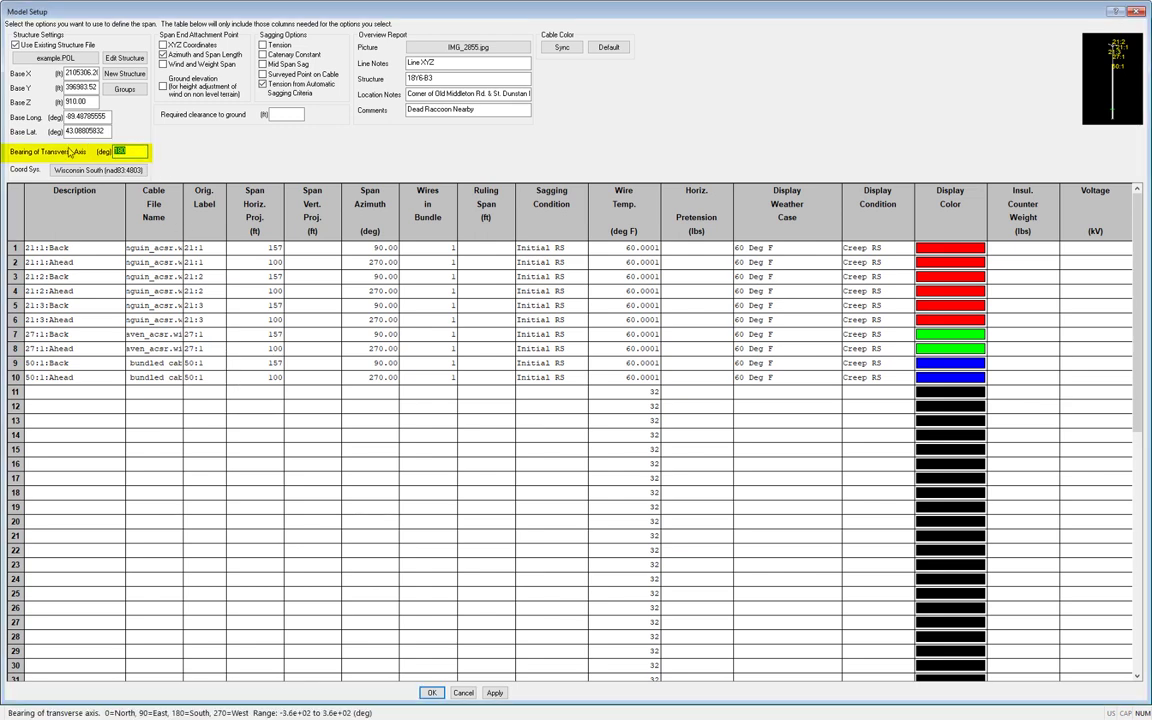
left_click(431, 692)
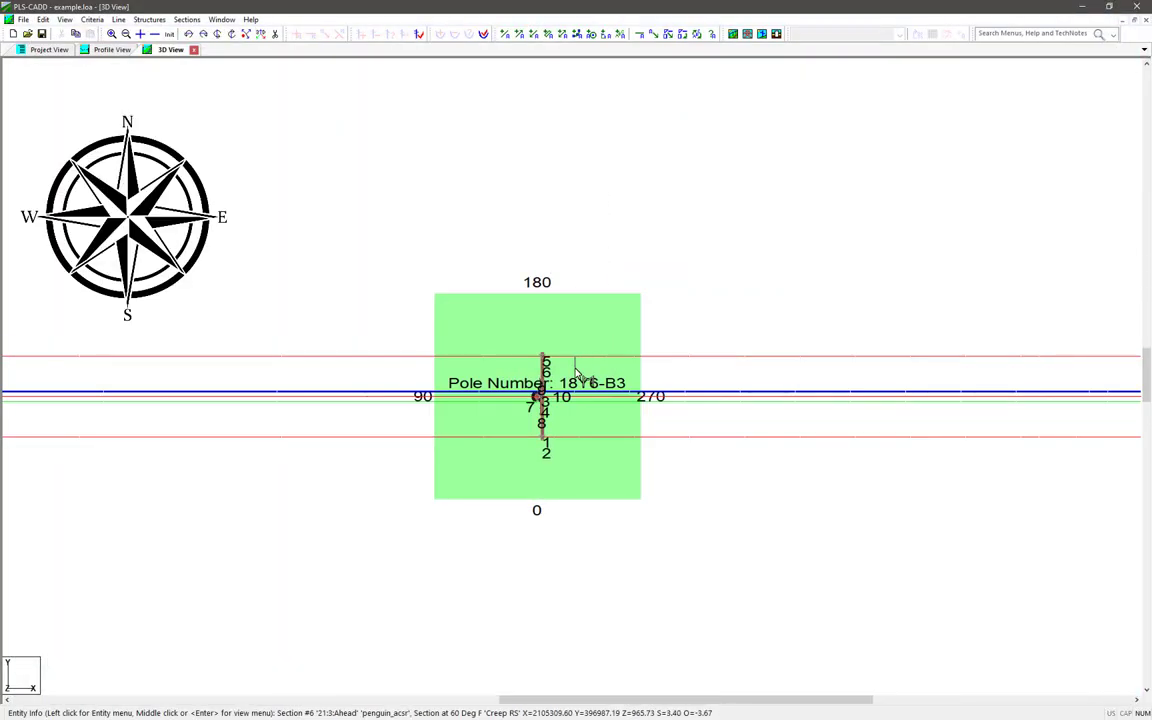
scroll(576, 372, "up", 1)
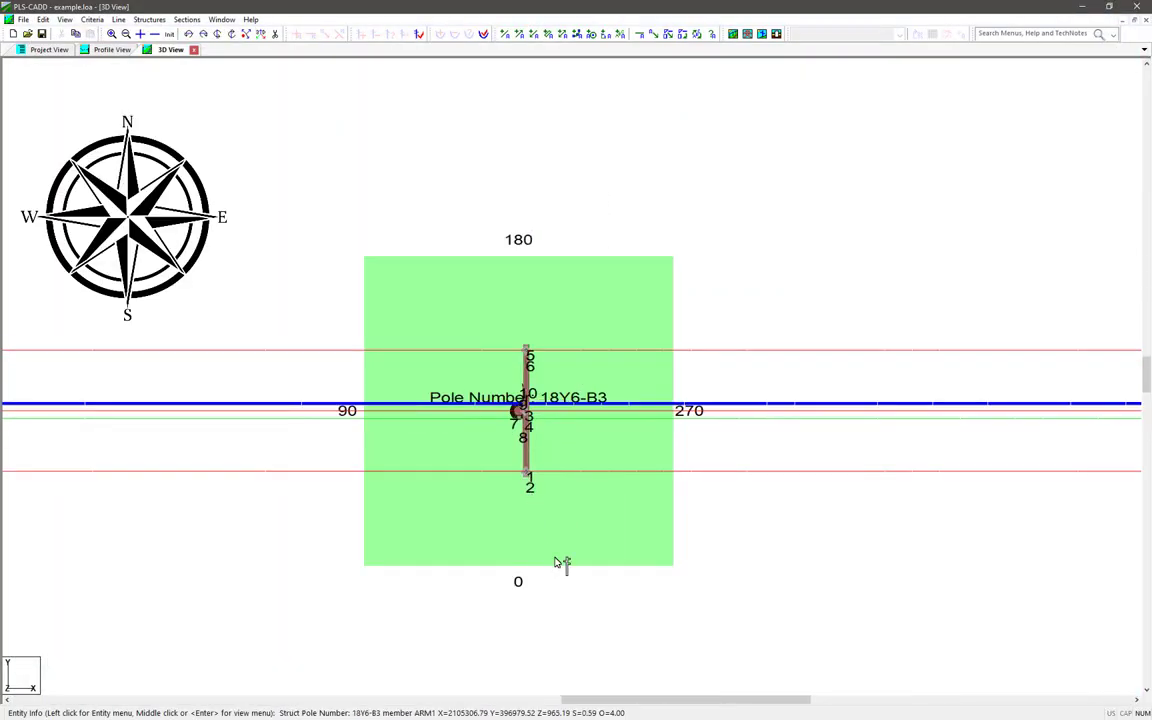
scroll(550, 458, "down", 2)
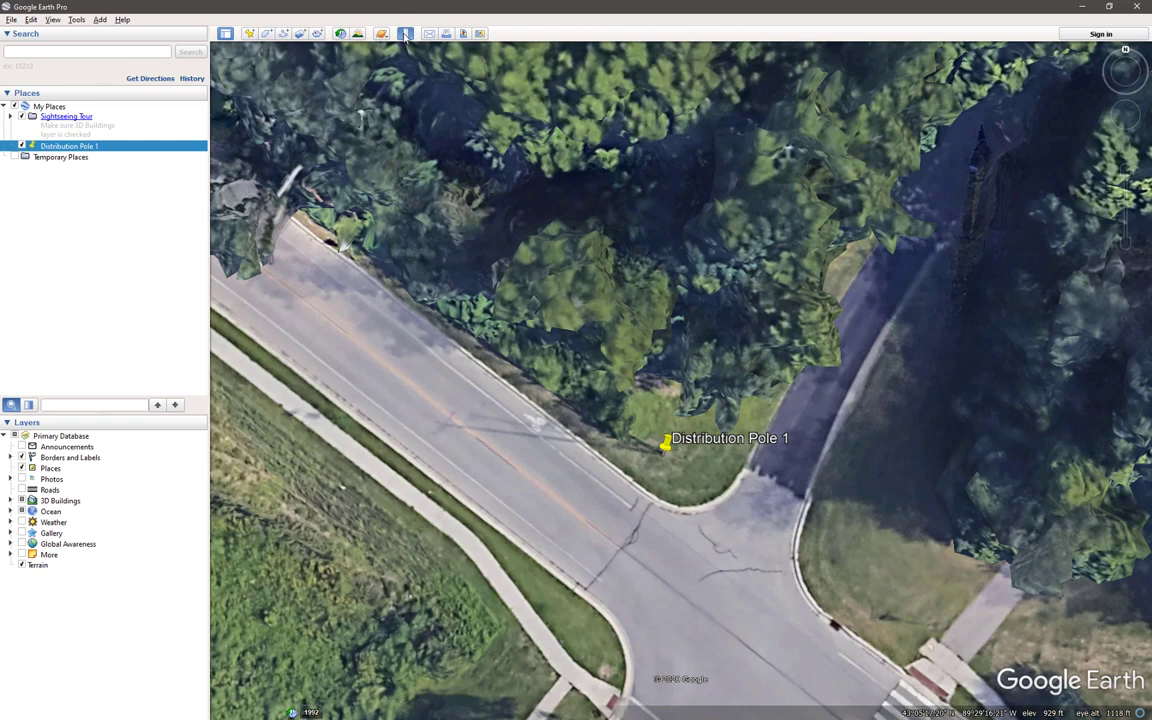
Step: Open the Ruler to measure a heading beside the Distribution Pole 1 placemark
left_click(405, 34)
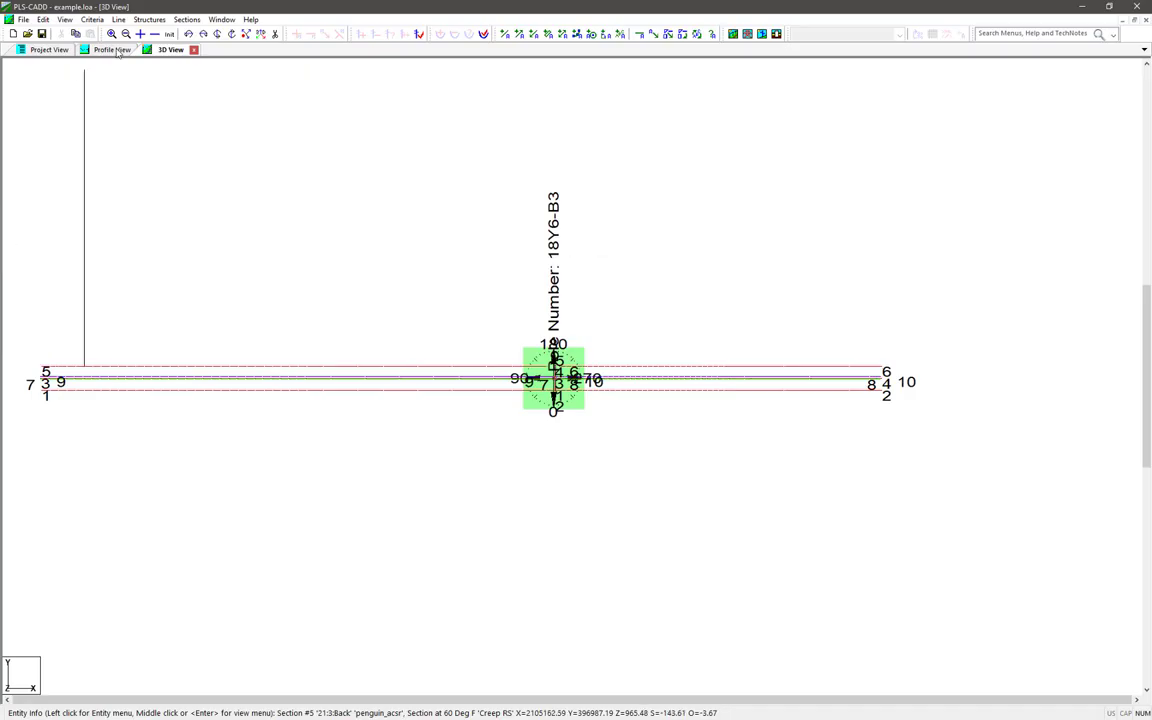
Step: Change the pole's bearing from 180 to 38 degrees in Model Setup and review the rotated 3D view
left_click(118, 18)
left_click(135, 33)
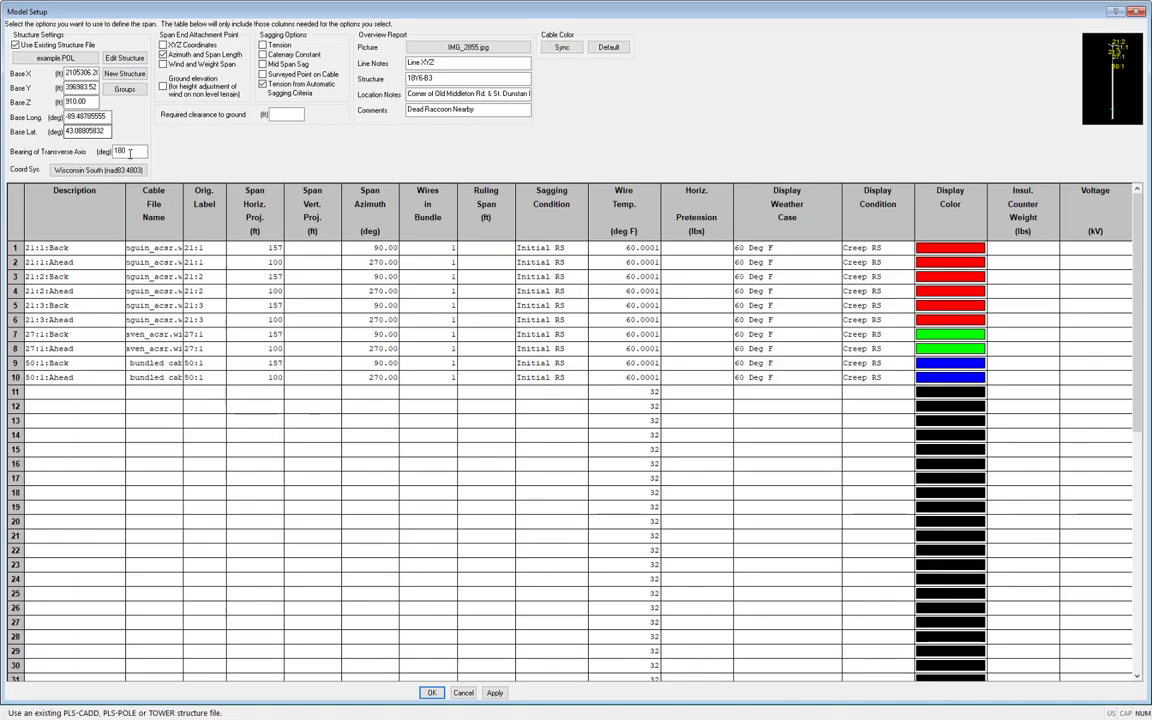
key("Tab")
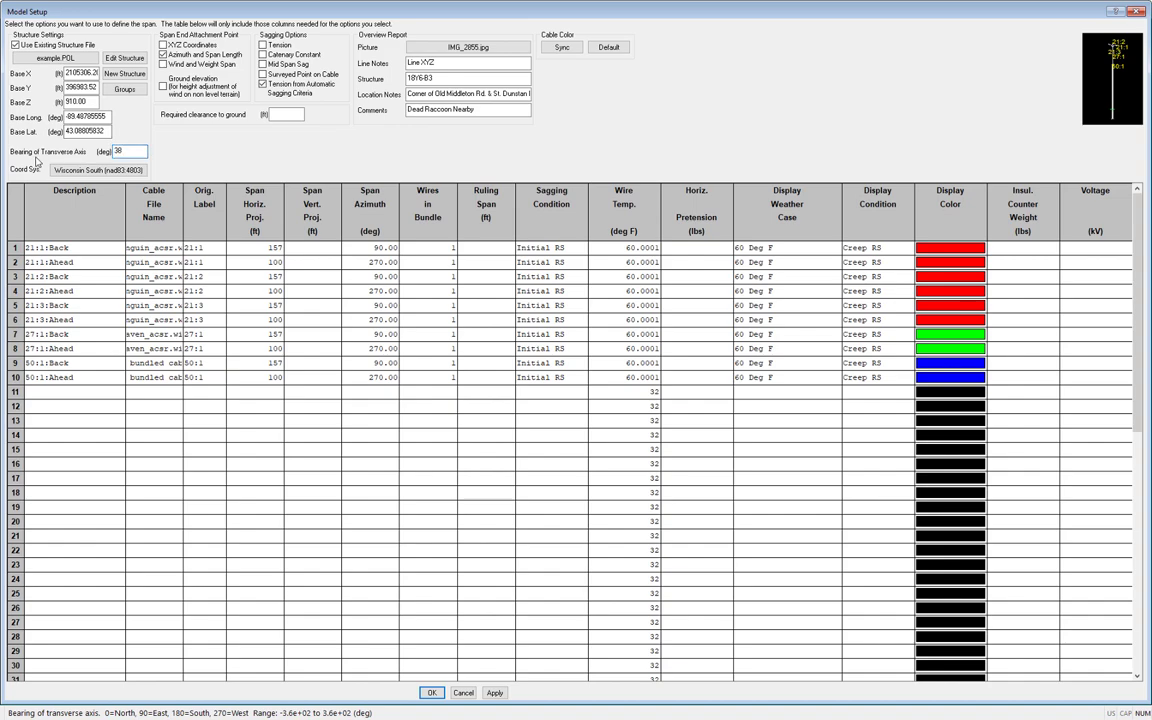
type("38")
key("Return")
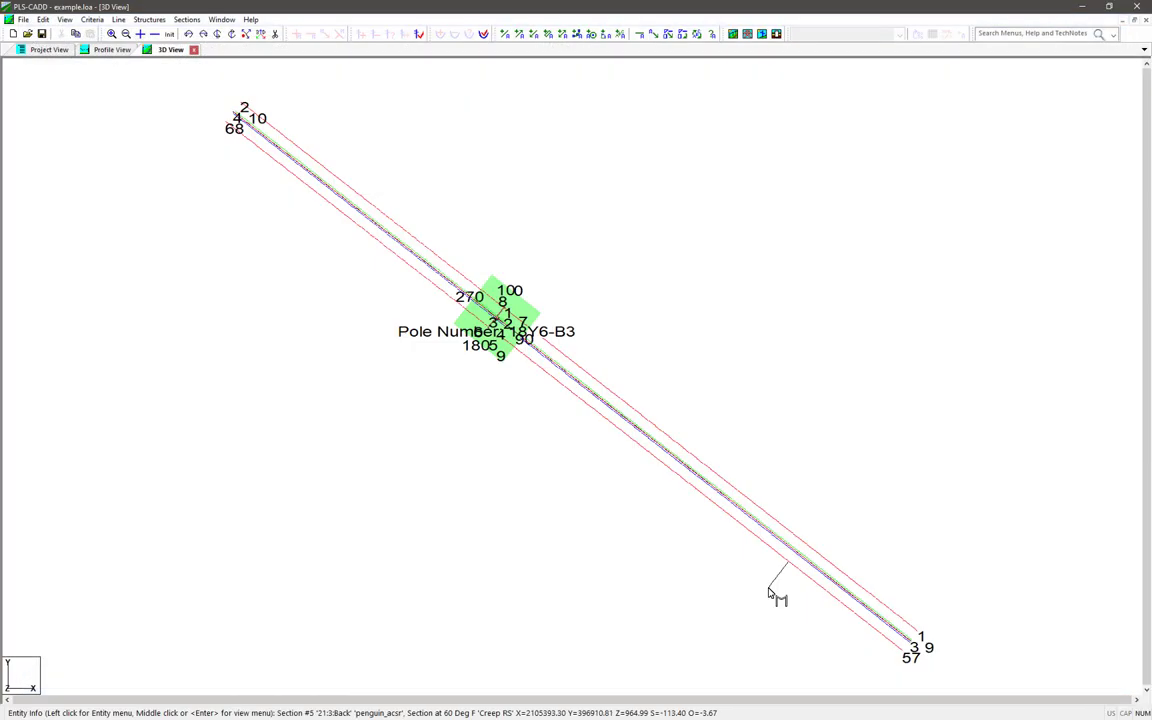
left_click(217, 33)
left_click(463, 330)
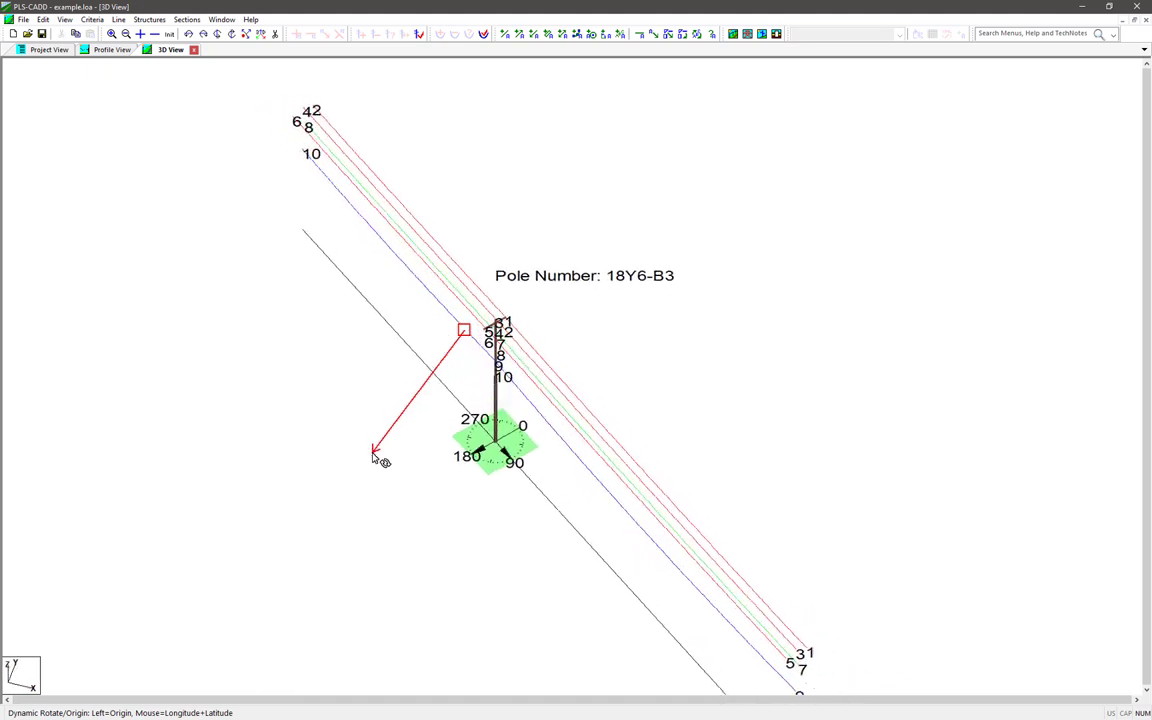
left_click(510, 465)
scroll(510, 465, "up", 3)
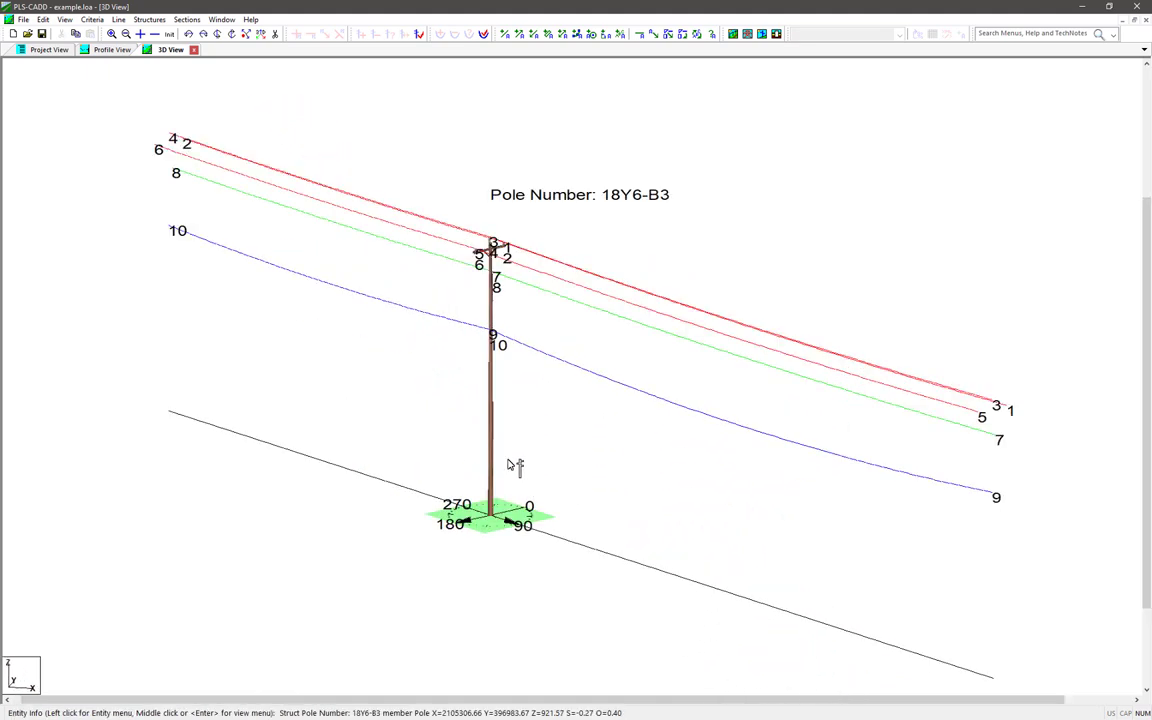
Step: Export the model as KMZ (Google Earth) to example.kmz, overwriting the existing file
left_click(28, 21)
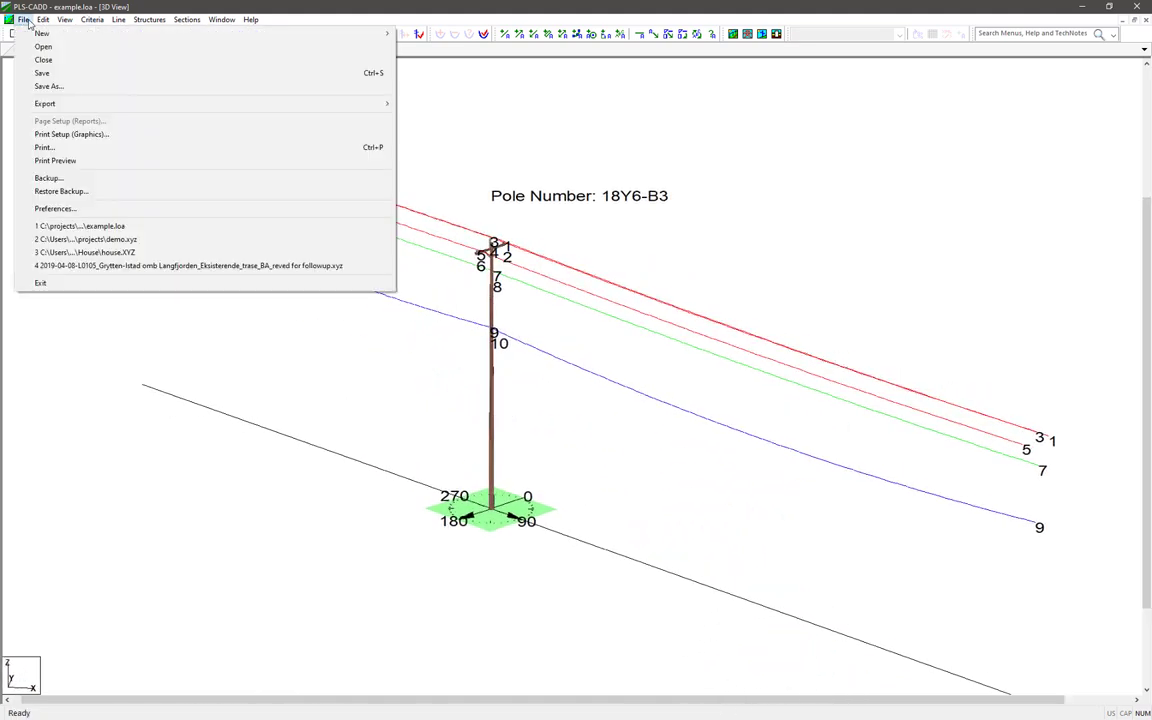
mouse_move(188, 104)
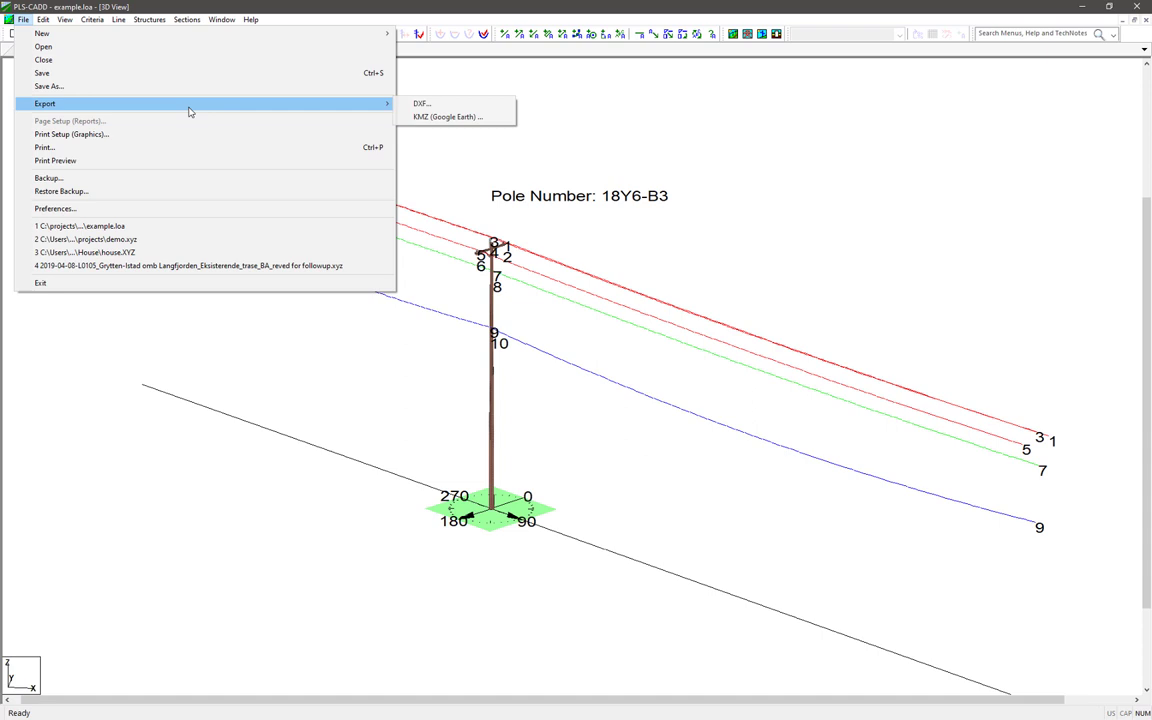
left_click(426, 118)
left_click(596, 366)
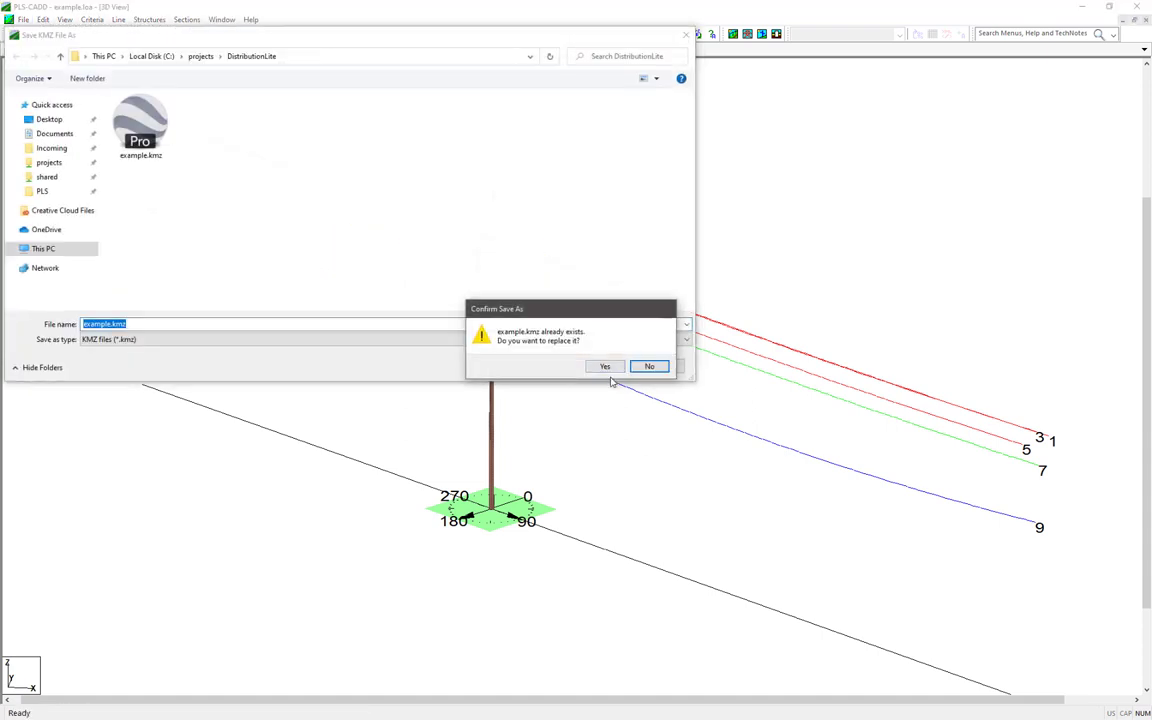
left_click(604, 366)
left_click(547, 513)
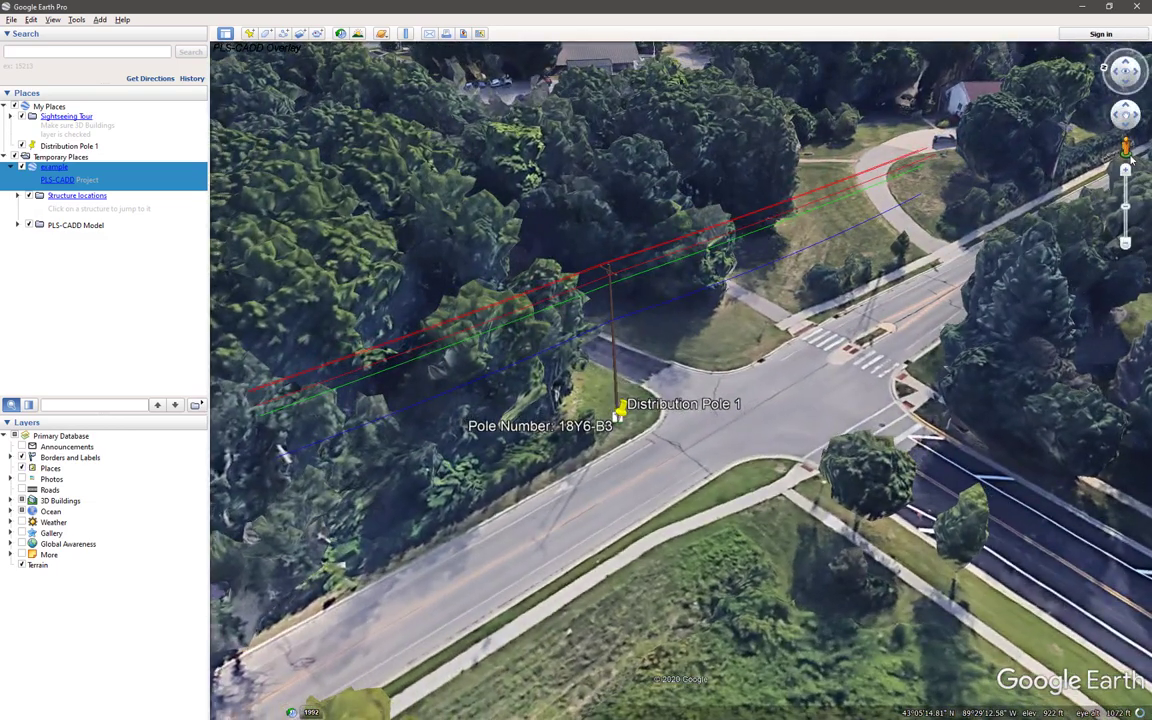
Step: Enter Street View on the road, walk to the corner, and tilt up to the modelled pole's crossarm
left_click_drag(593, 500, 587, 504)
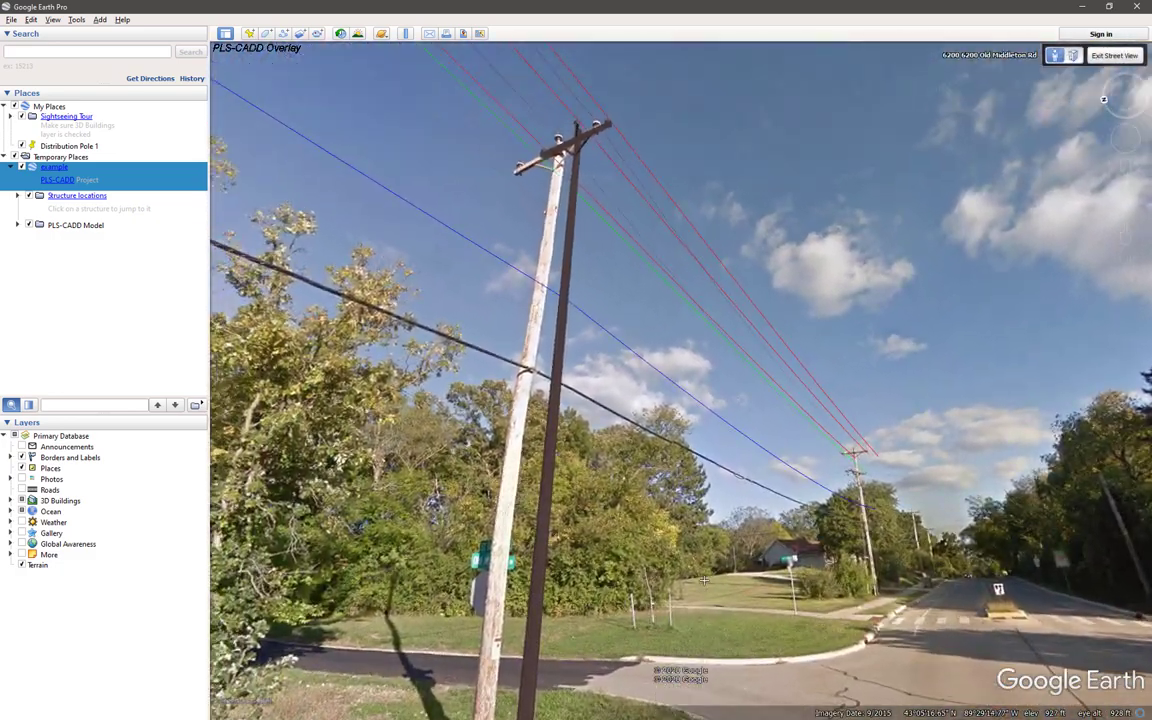
left_click_drag(704, 580, 662, 463)
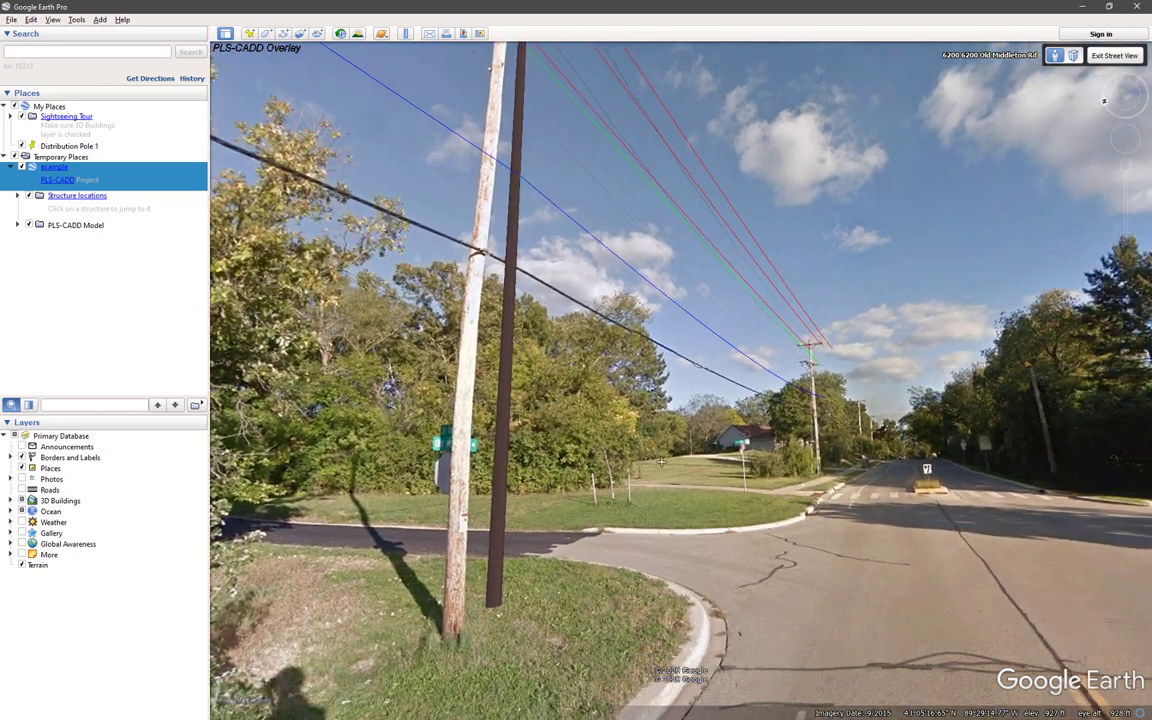
double_click(866, 505)
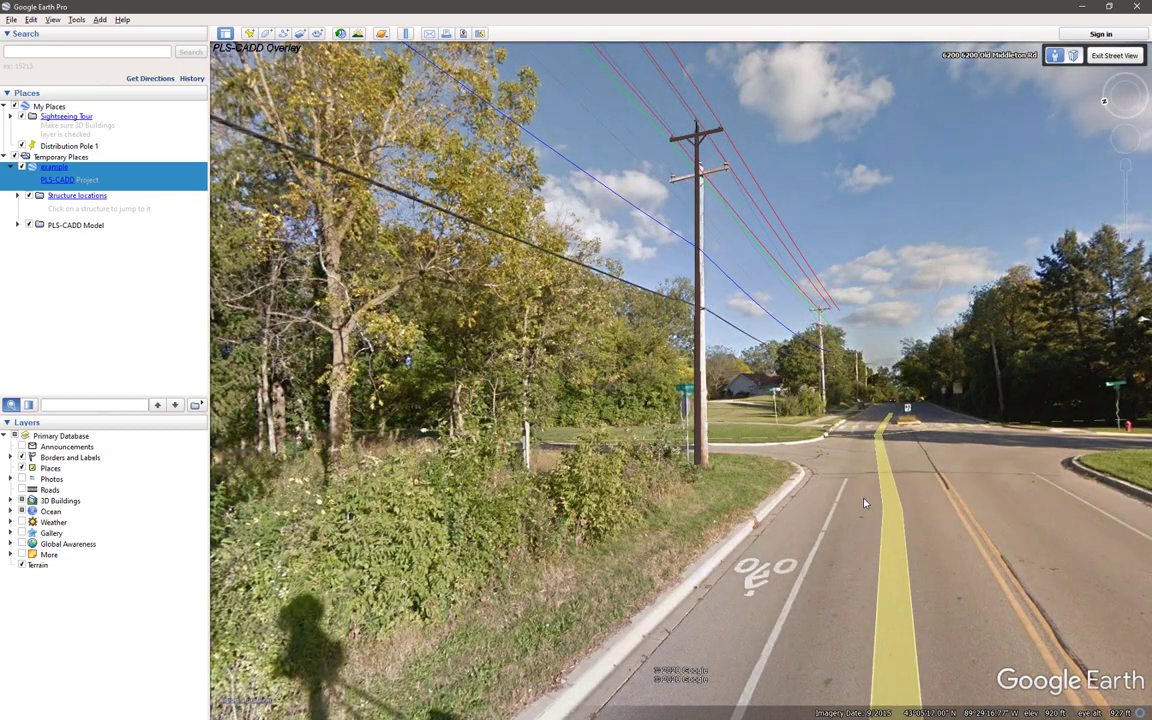
double_click(866, 503)
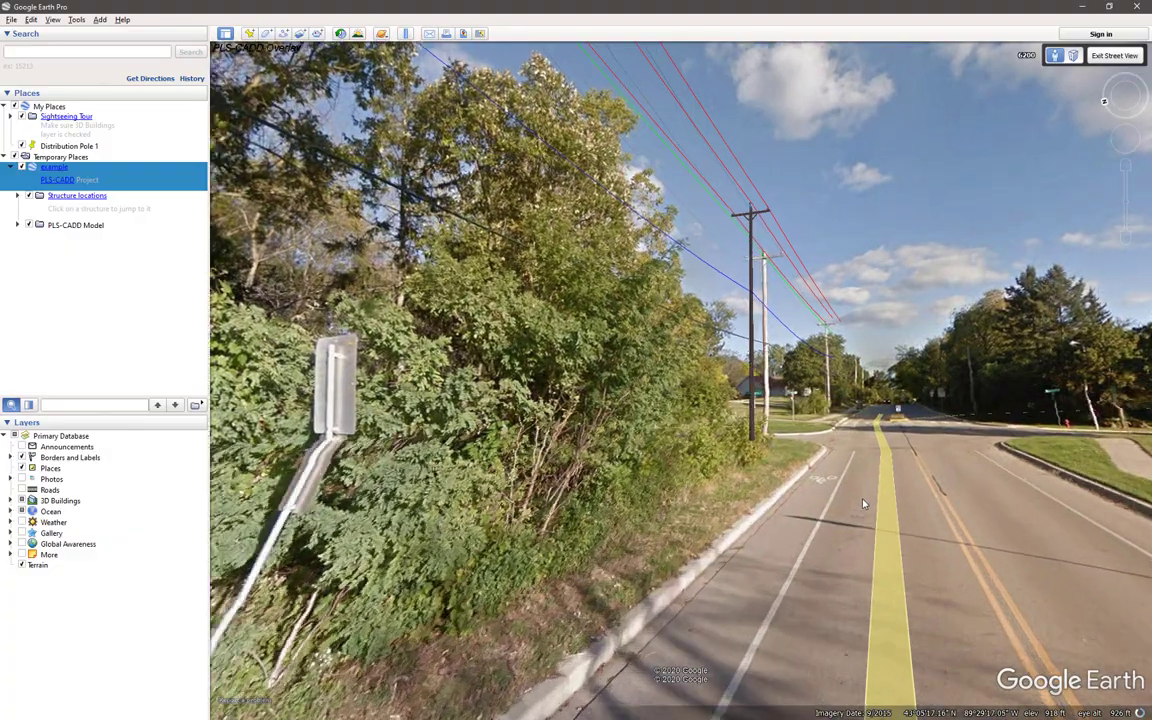
double_click(866, 503)
double_click(769, 604)
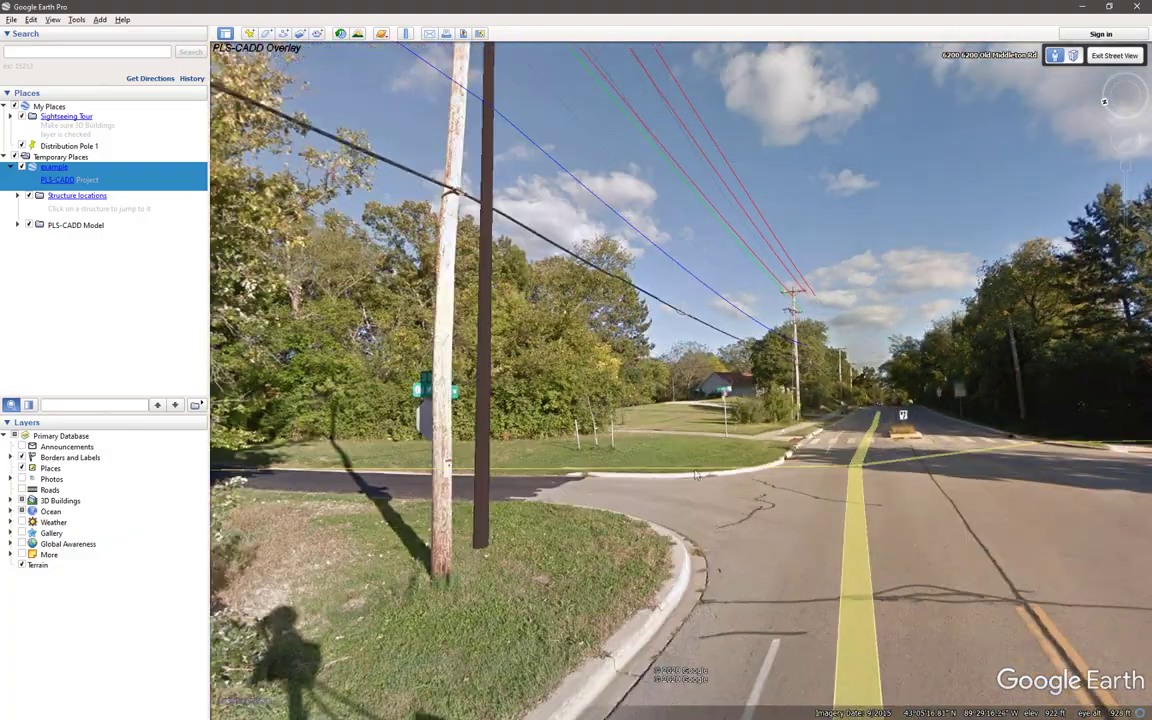
left_click_drag(769, 604, 581, 583)
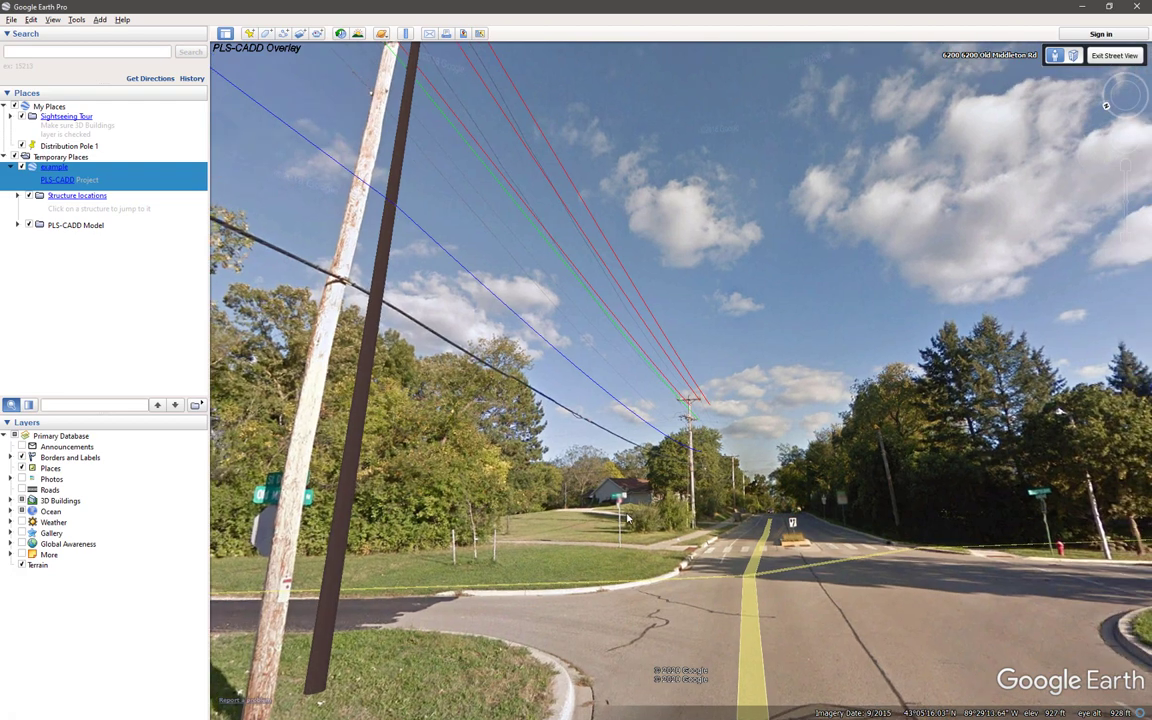
left_click_drag(630, 549, 775, 640)
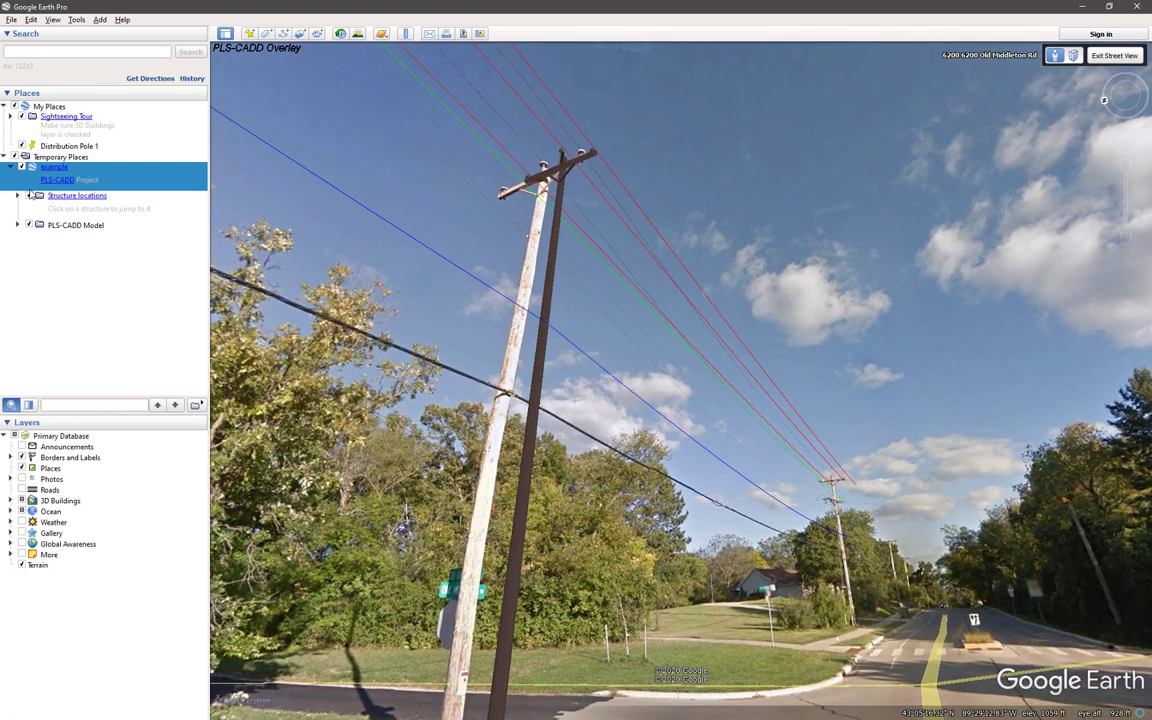
Step: Expand Structure locations and open the info balloon for Pole Number: 18Y6-B3
left_click(17, 196)
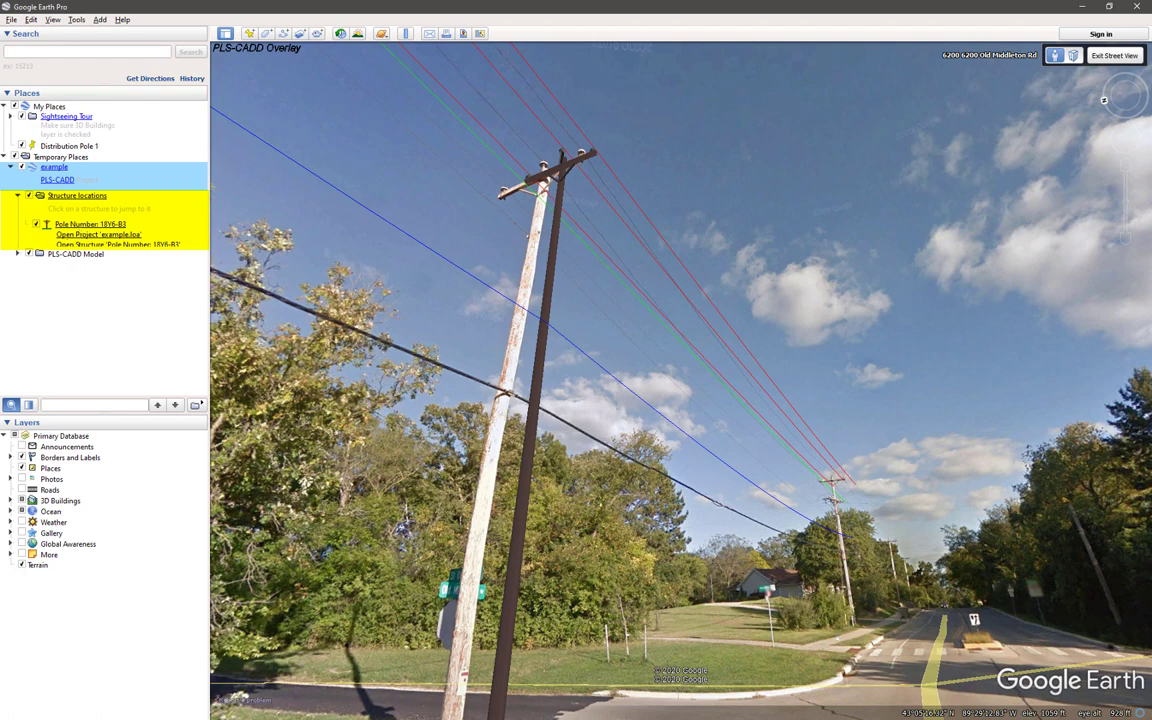
left_click(90, 224)
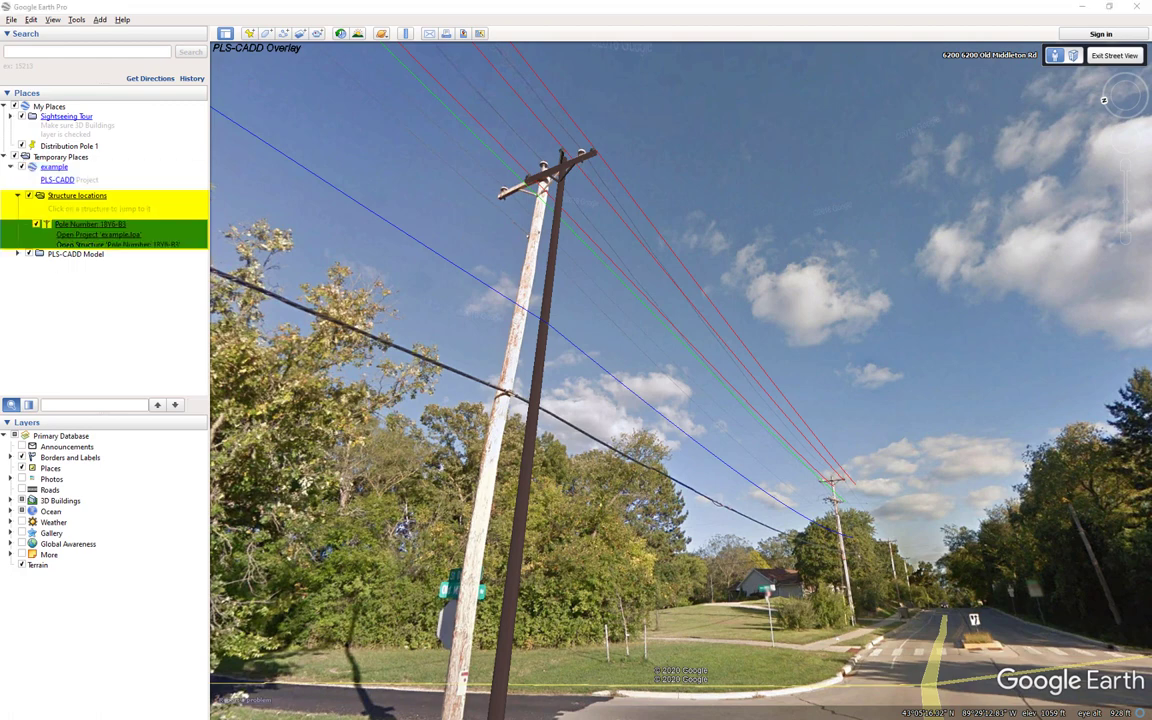
left_click(100, 232)
Step: Reopen the example project in PLS-CADD from the balloon, view the pole in 3D, and return to Google Earth
left_click(438, 534)
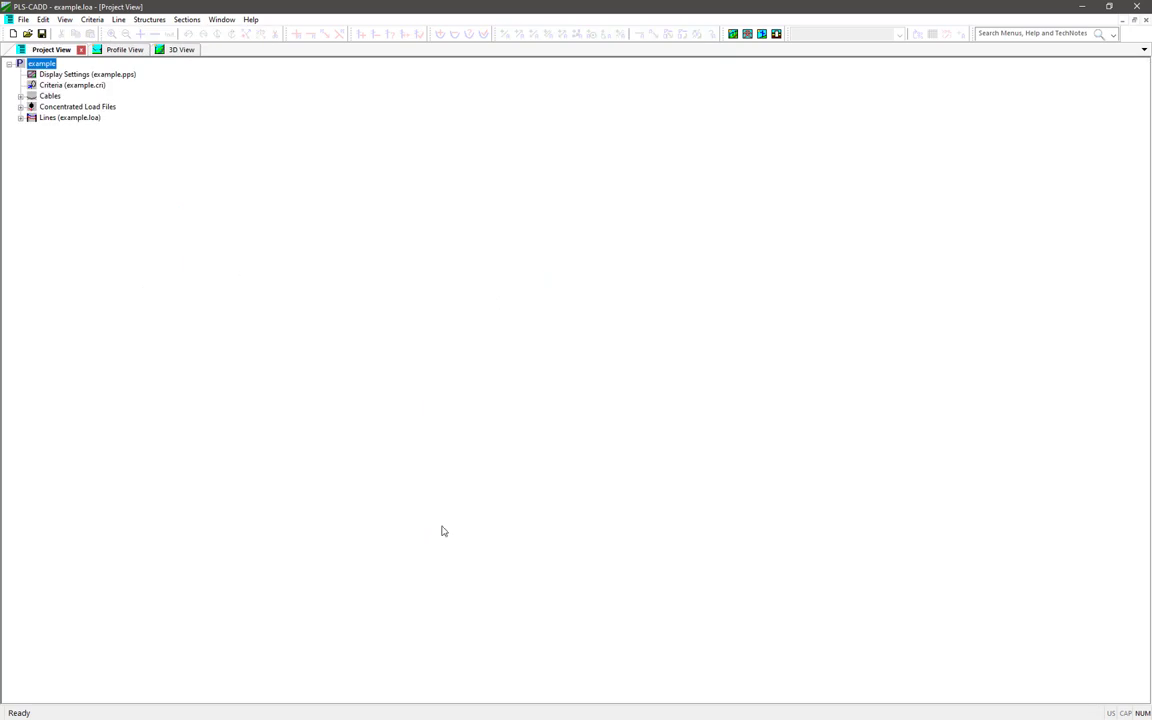
left_click(183, 50)
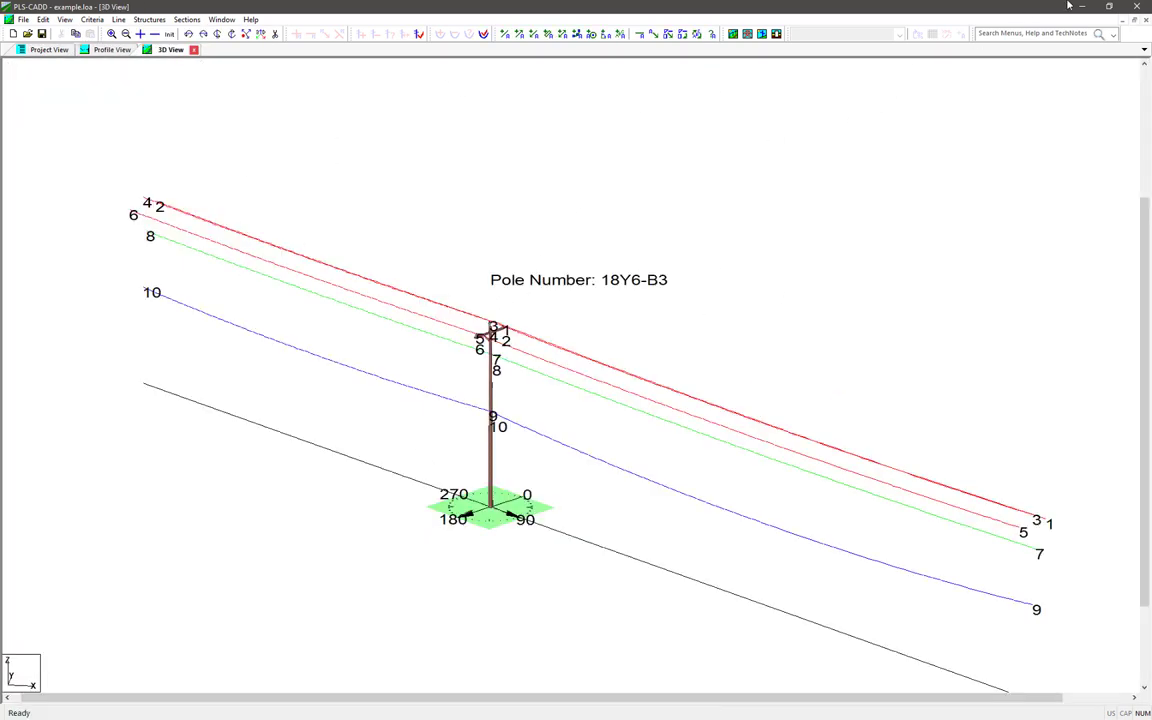
key("alt+Tab")
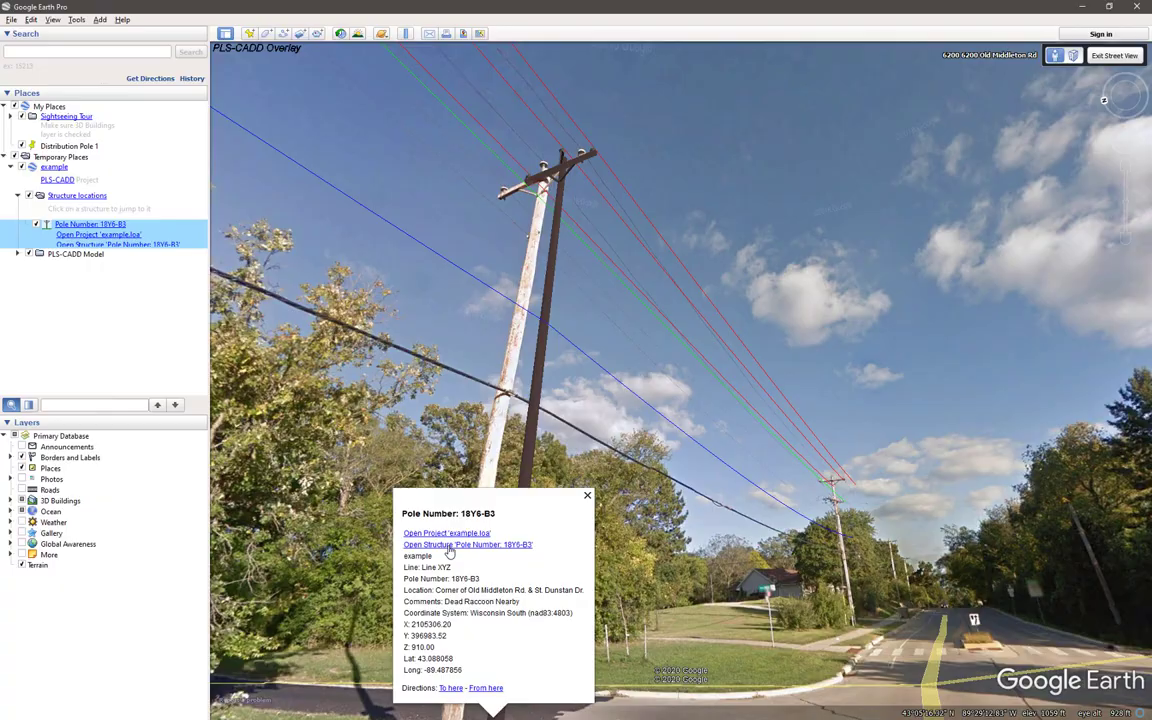
Step: Open example.POL in PLS-POLE, rotate to a front view over its site photo, then minimize PLS-POLE
left_click(449, 551)
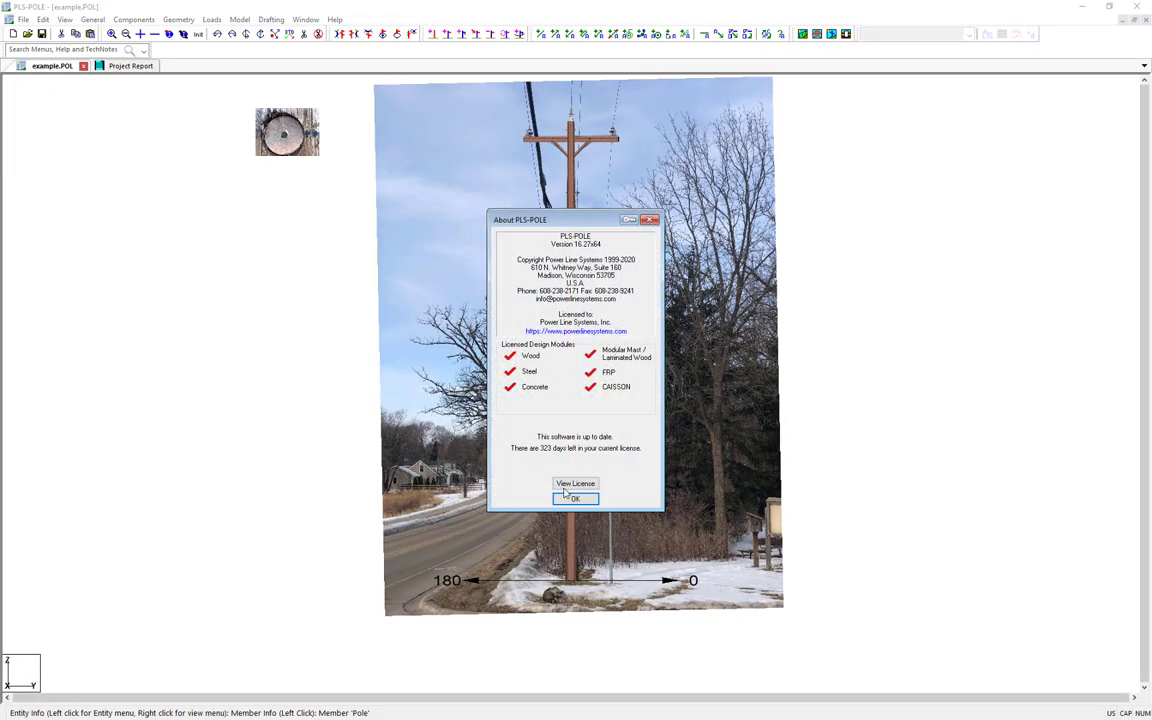
left_click(577, 497)
middle_click(532, 279)
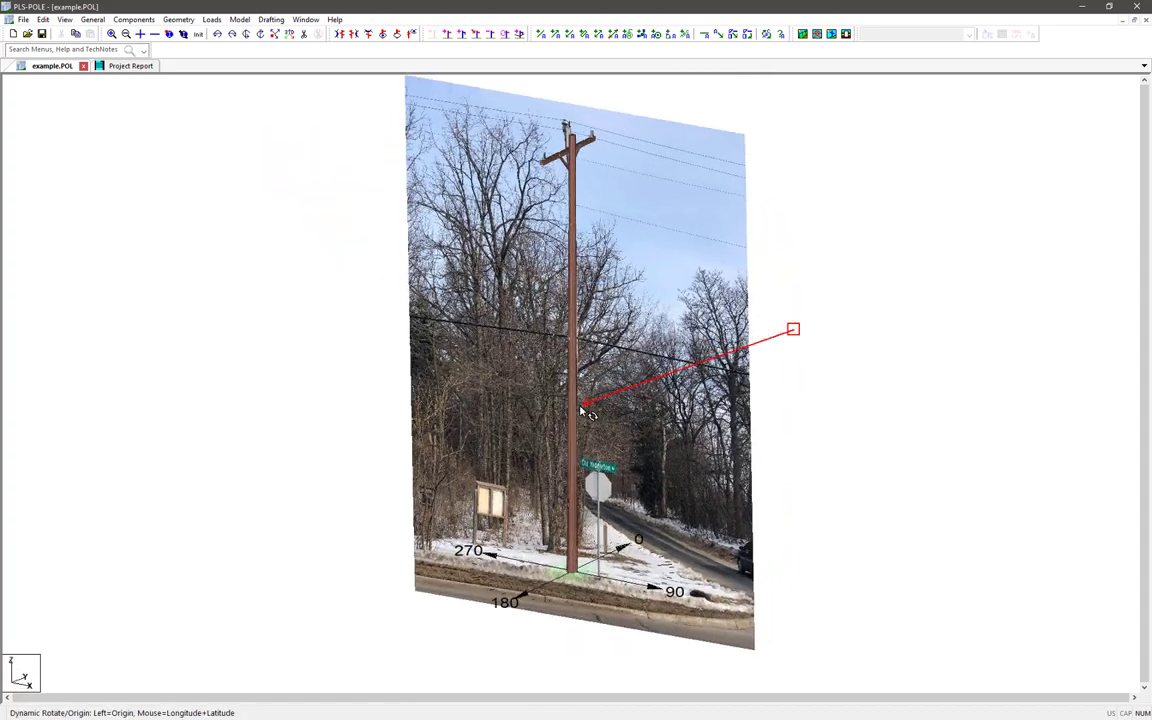
middle_click(580, 405)
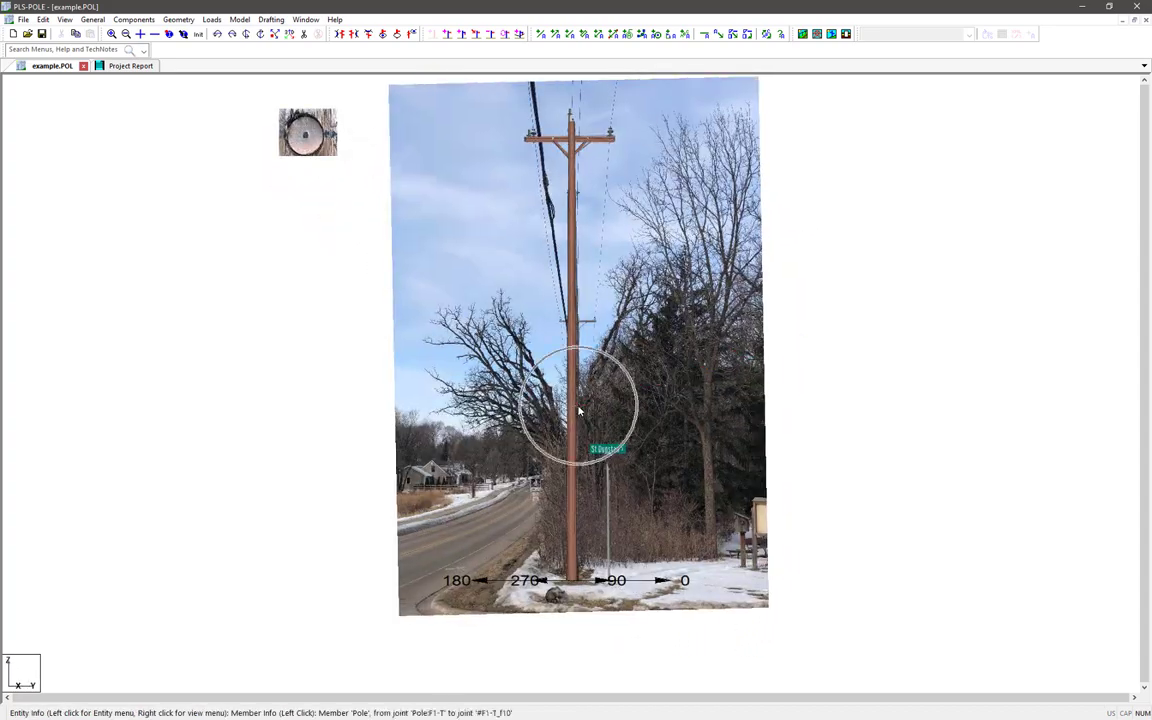
left_click(1083, 7)
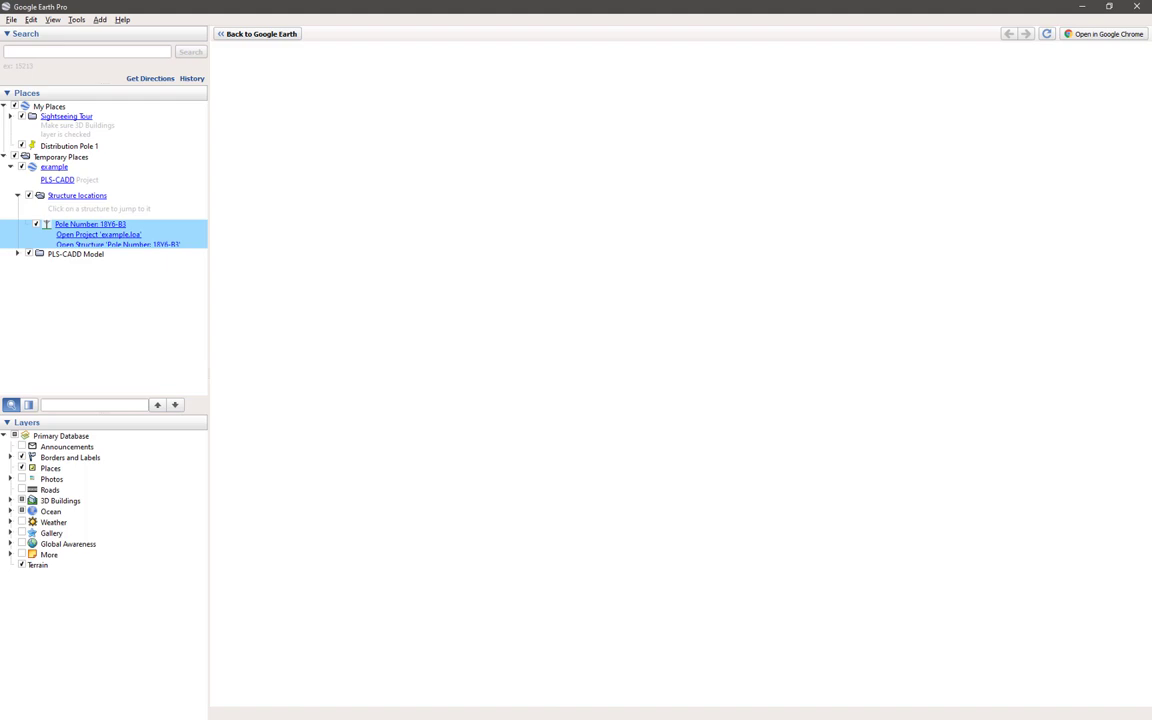
Step: Rotate the 3D view and run a Structure Check on pole 18Y6-B3, showing 89.3% usage
middle_click(527, 400)
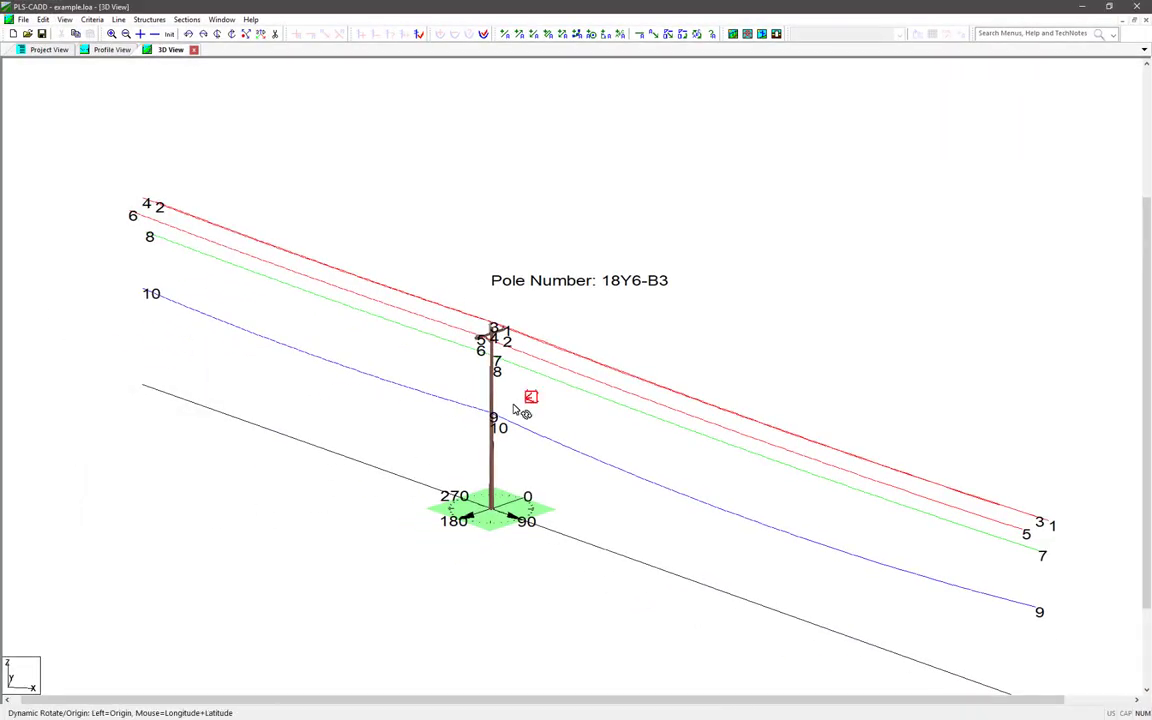
left_click(368, 416)
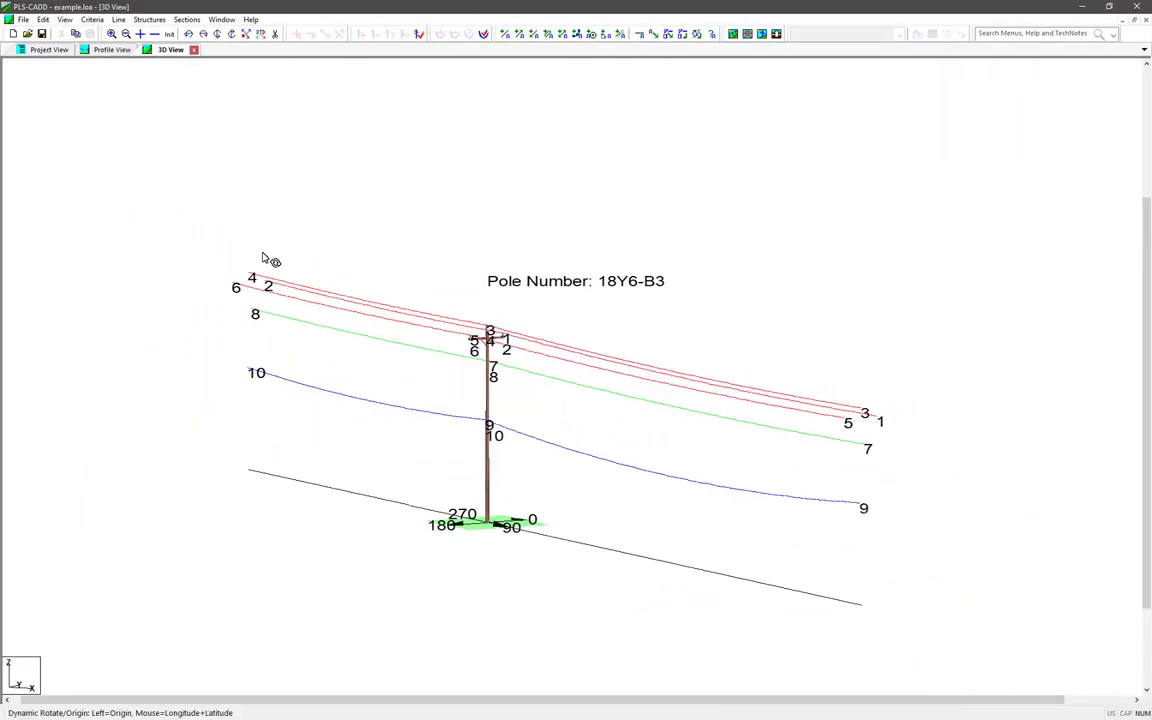
middle_click(355, 70)
left_click(420, 35)
left_click(509, 370)
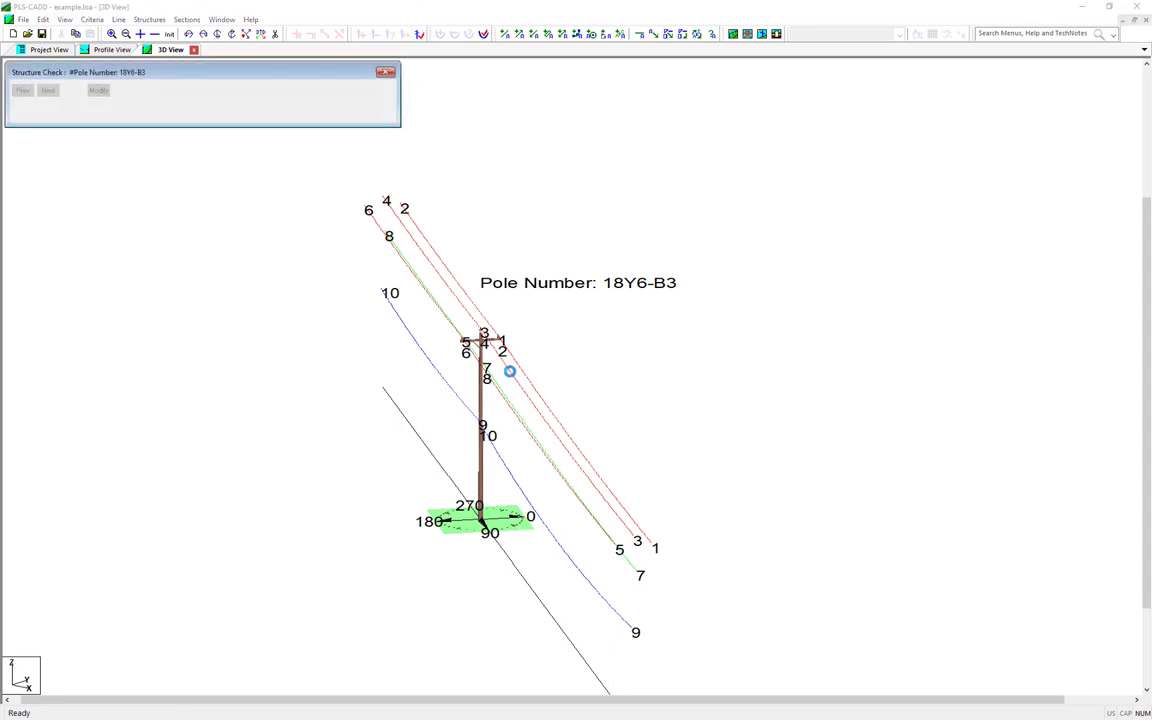